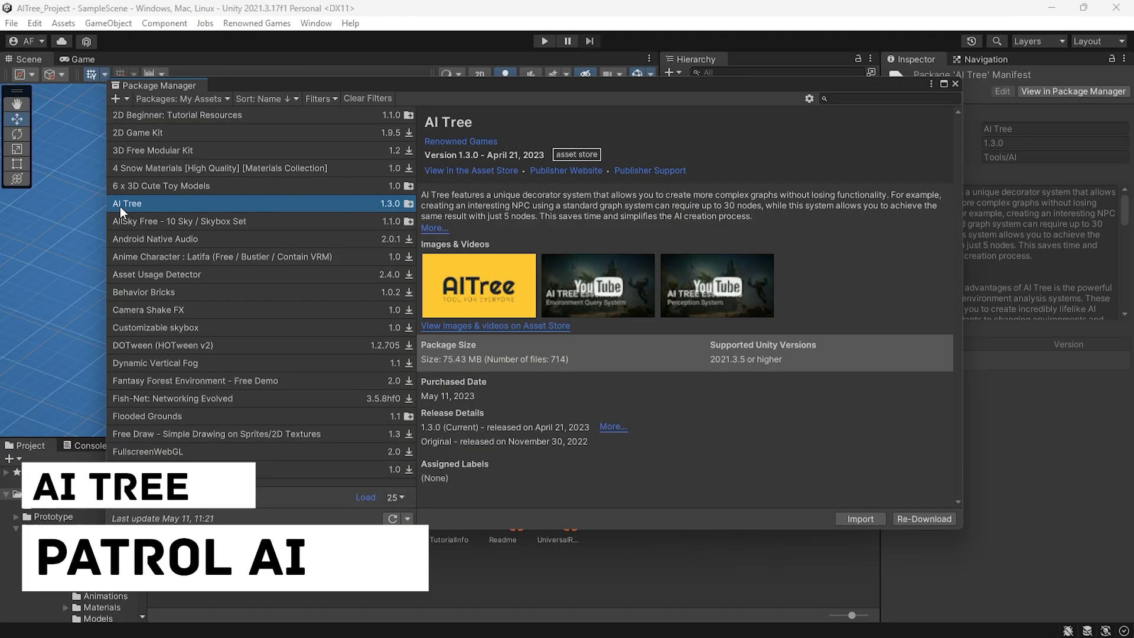
# - Import the AI Tree package and browse into RenownedGames > AITree > Demo > Playground
pyautogui.click(859, 518)
pyautogui.doubleClick(288, 518)
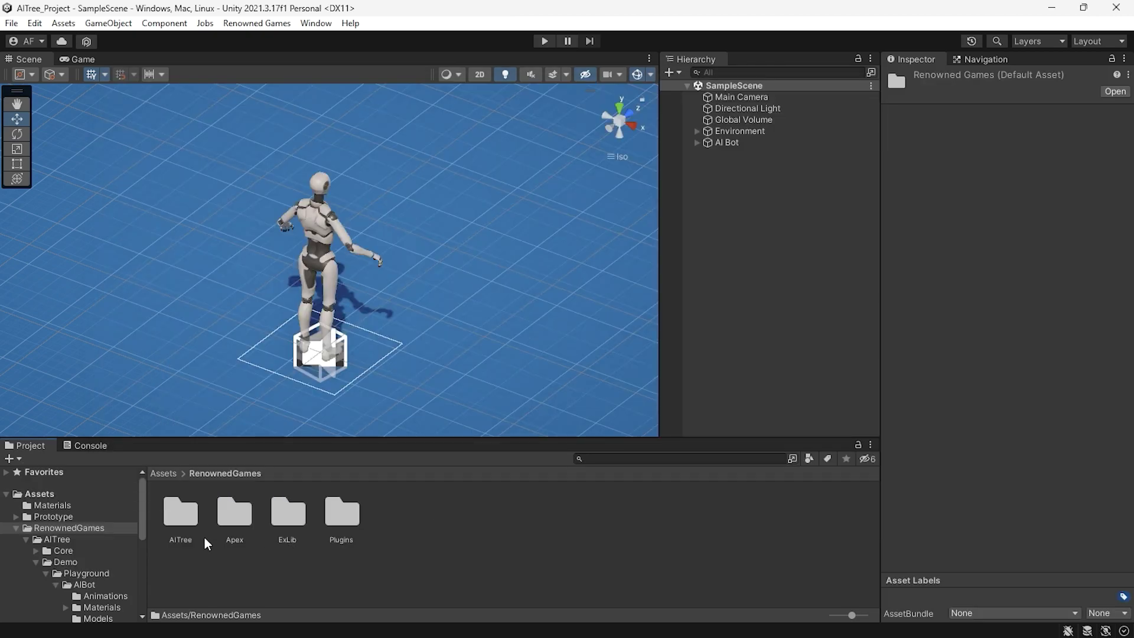
pyautogui.doubleClick(180, 519)
pyautogui.doubleClick(234, 513)
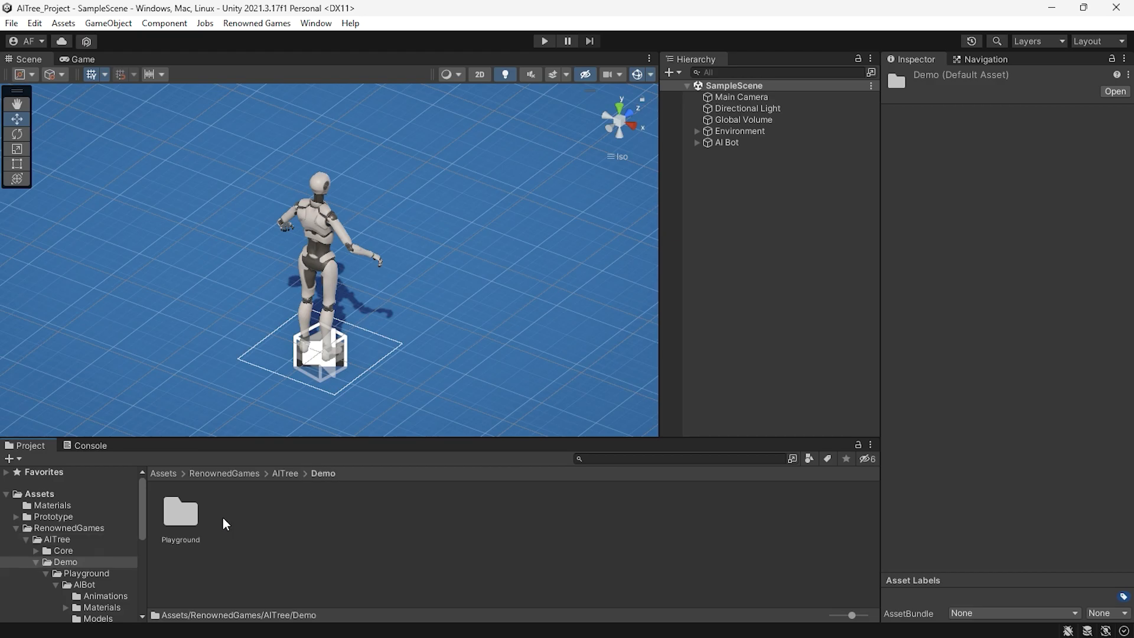
pyautogui.doubleClick(181, 513)
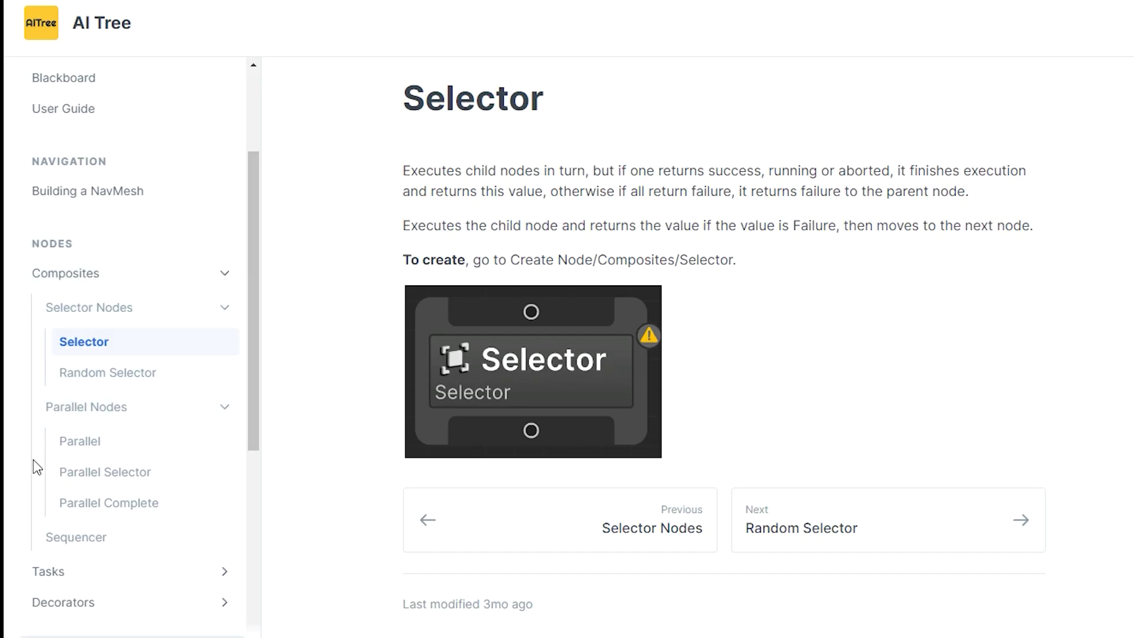
# - Review the Sequencer docs, then inspect the AI Bot's AI Animator, Animation Audio Event and Nav Mesh Agent components
pyautogui.click(151, 538)
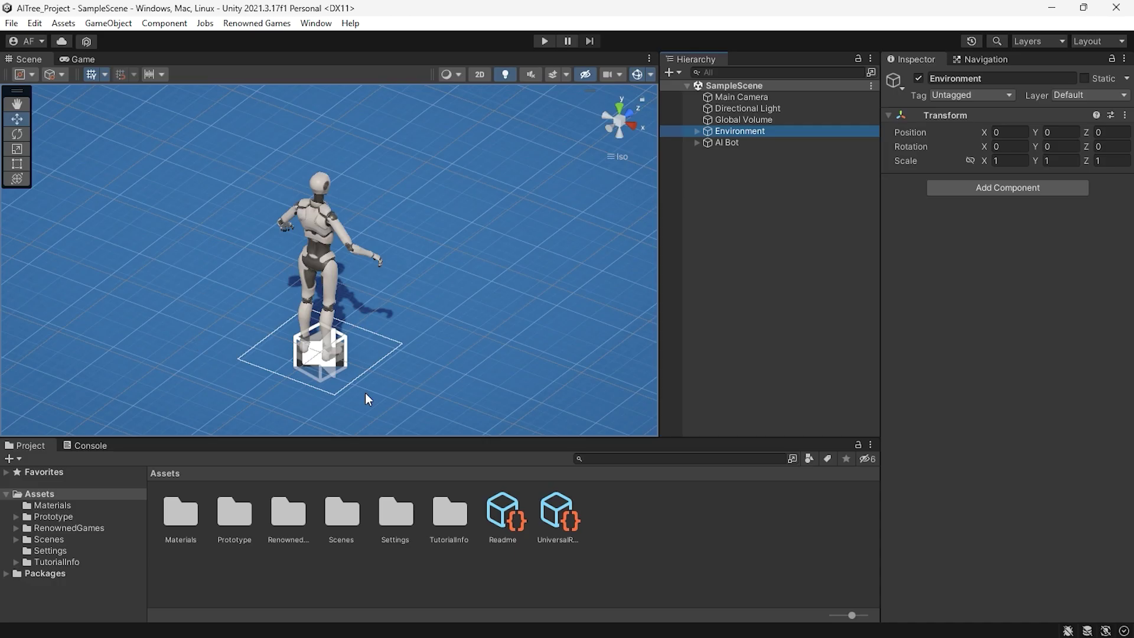
pyautogui.click(373, 258)
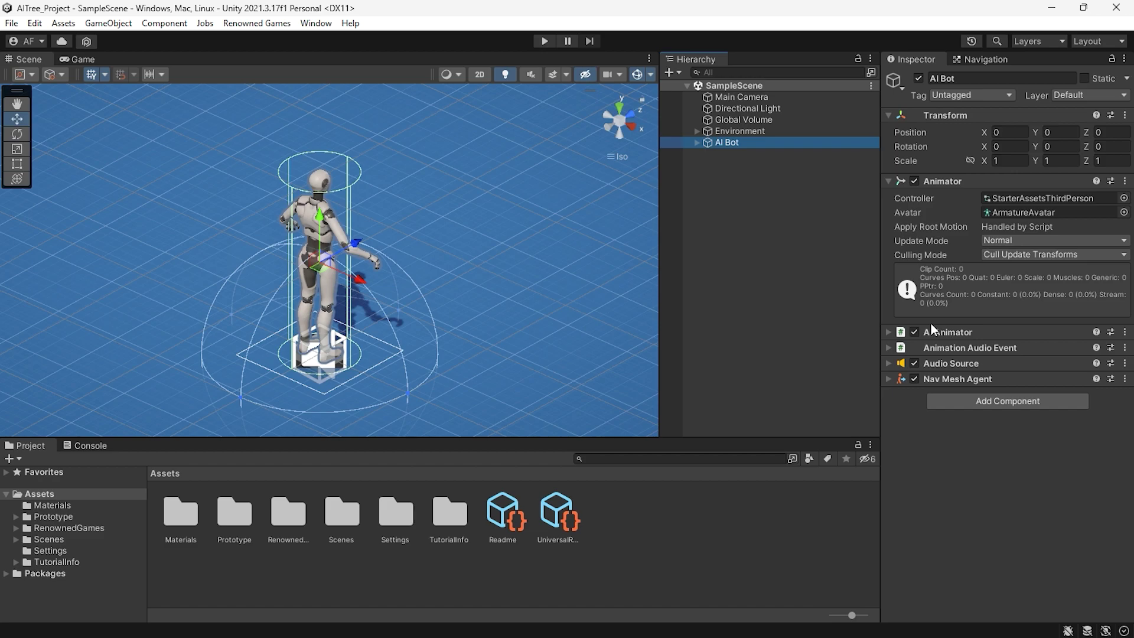
pyautogui.click(931, 333)
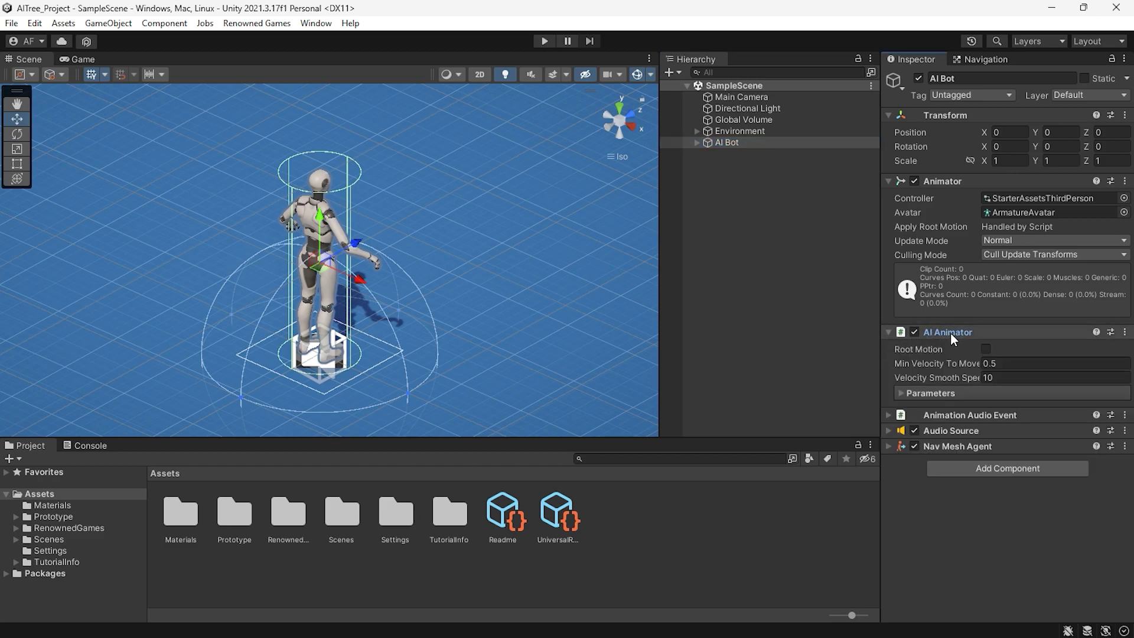
pyautogui.click(950, 334)
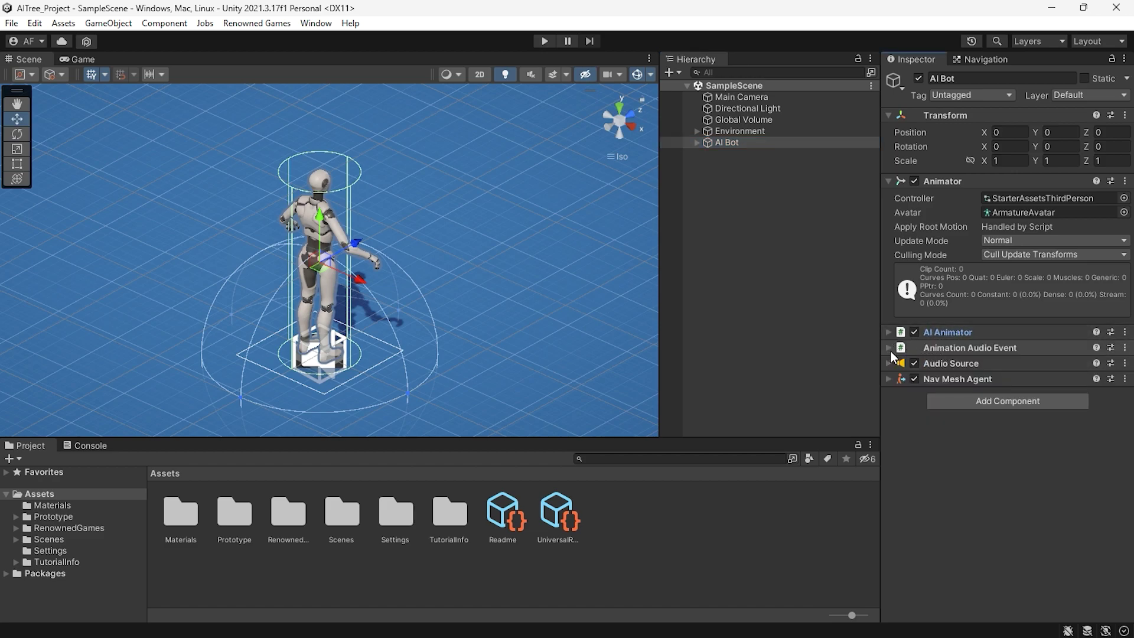
pyautogui.click(890, 350)
pyautogui.click(891, 347)
pyautogui.click(888, 382)
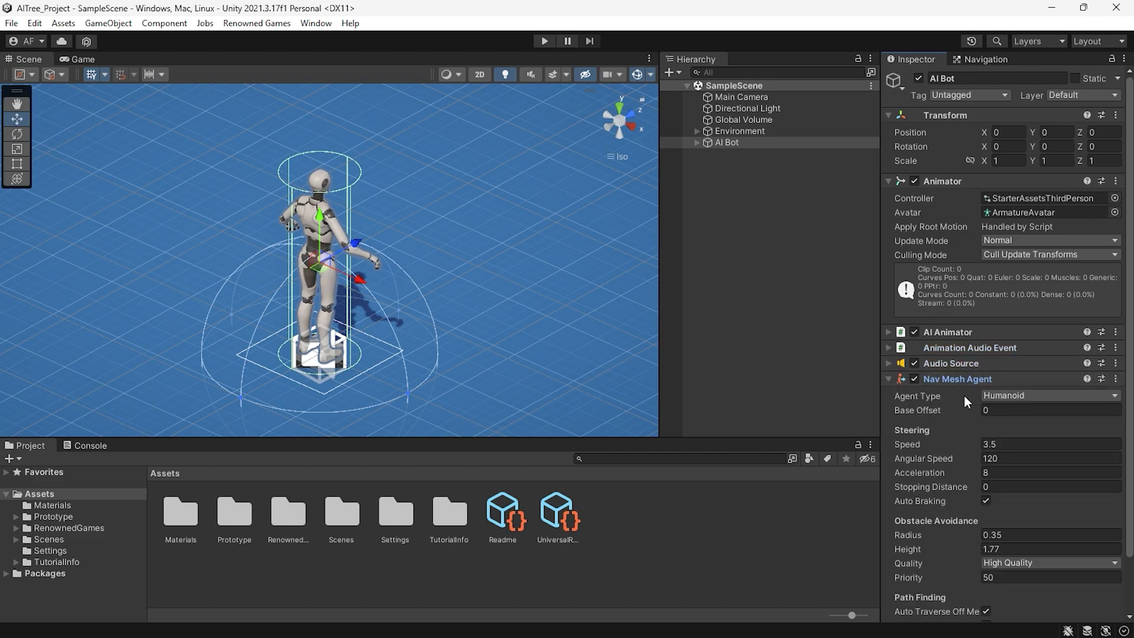
pyautogui.scroll(-1, 965, 395)
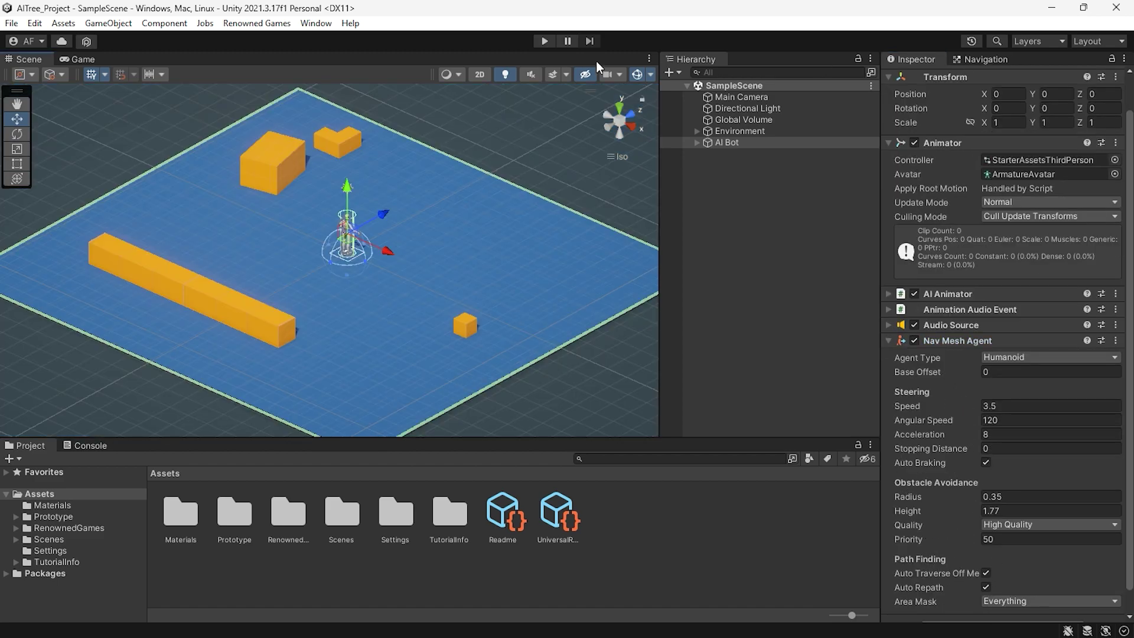
# - Bring up the Navigation window from Window > AI to bake the navigation mesh
pyautogui.click(315, 23)
pyautogui.click(523, 382)
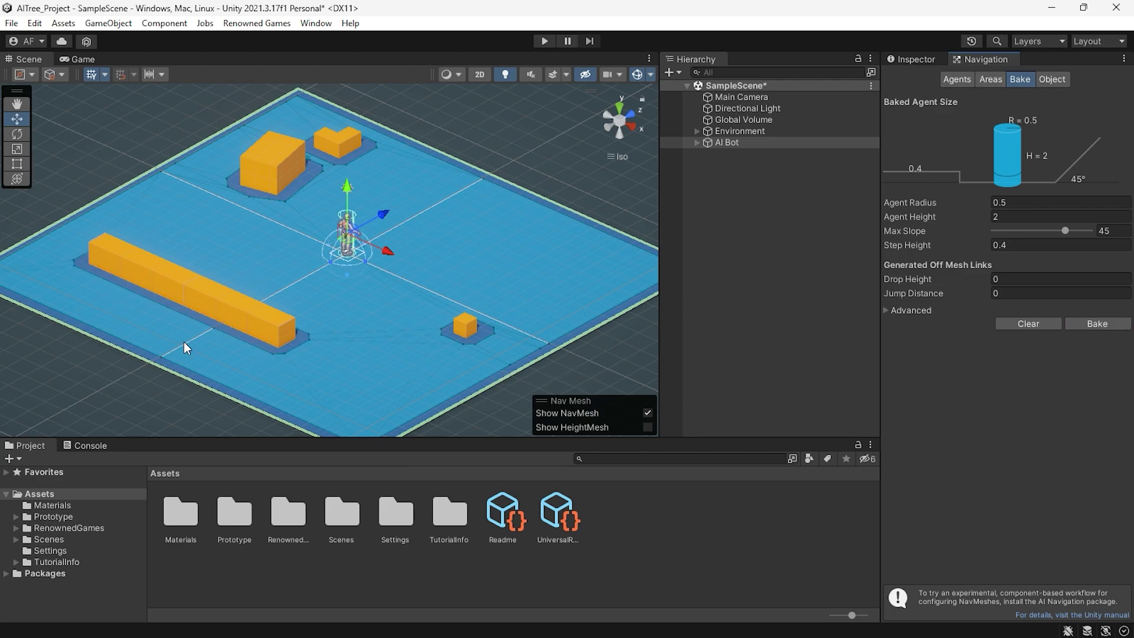
# - Create a Behaviour Tree asset named BOT_Behaviour in the project assets
pyautogui.rightClick(627, 467)
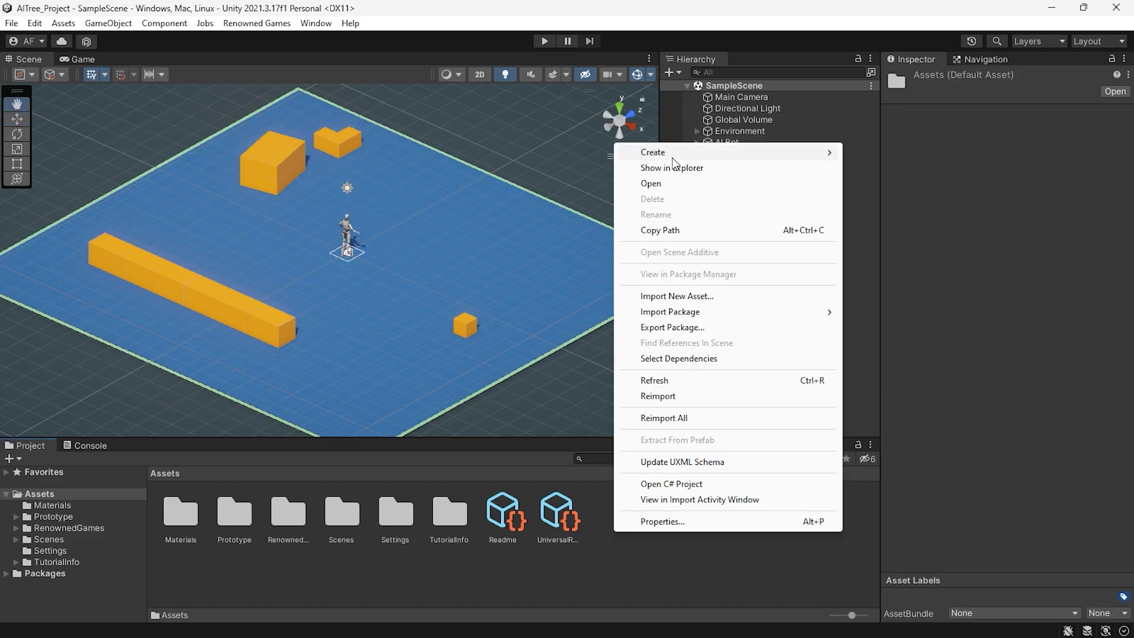
pyautogui.moveTo(1059, 35)
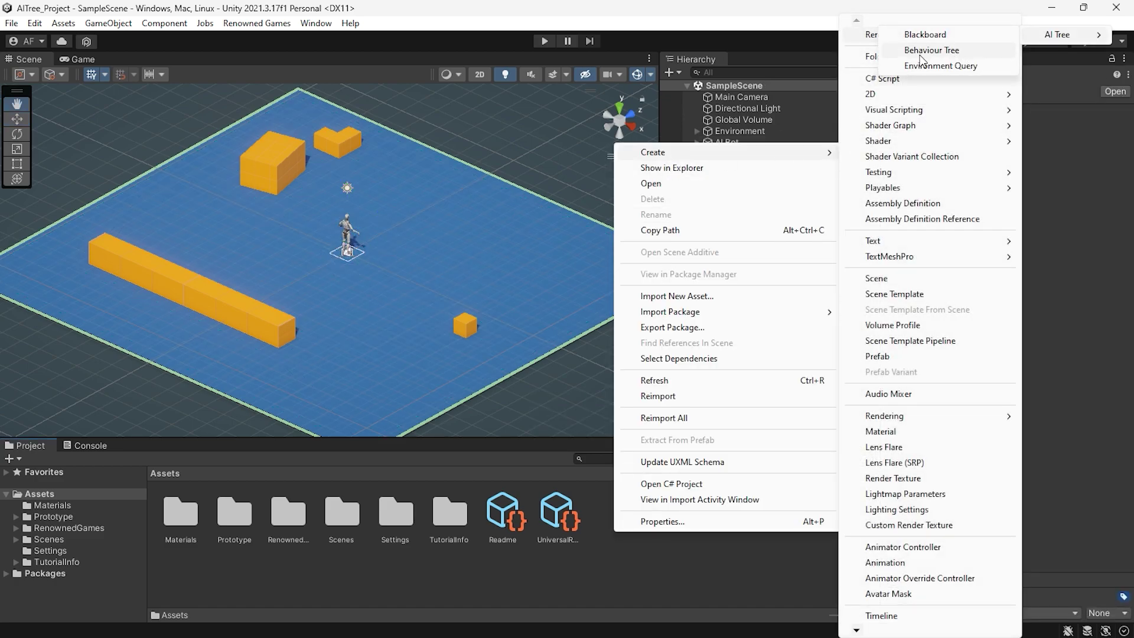
pyautogui.click(931, 49)
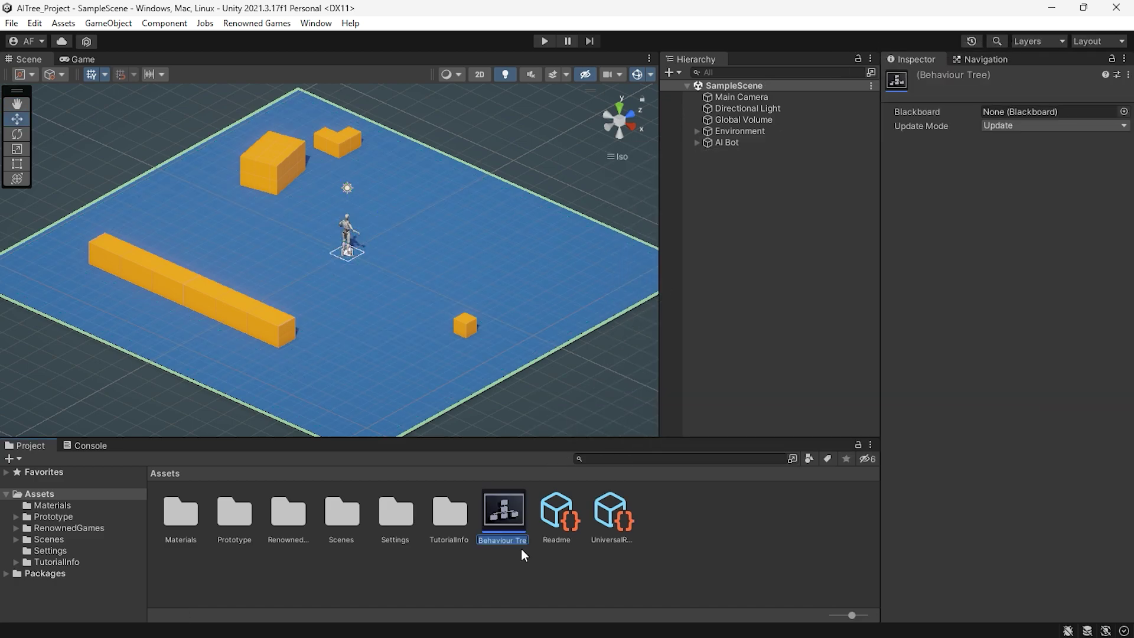
pyautogui.write('BOT_Behaviour')
pyautogui.press('Return')
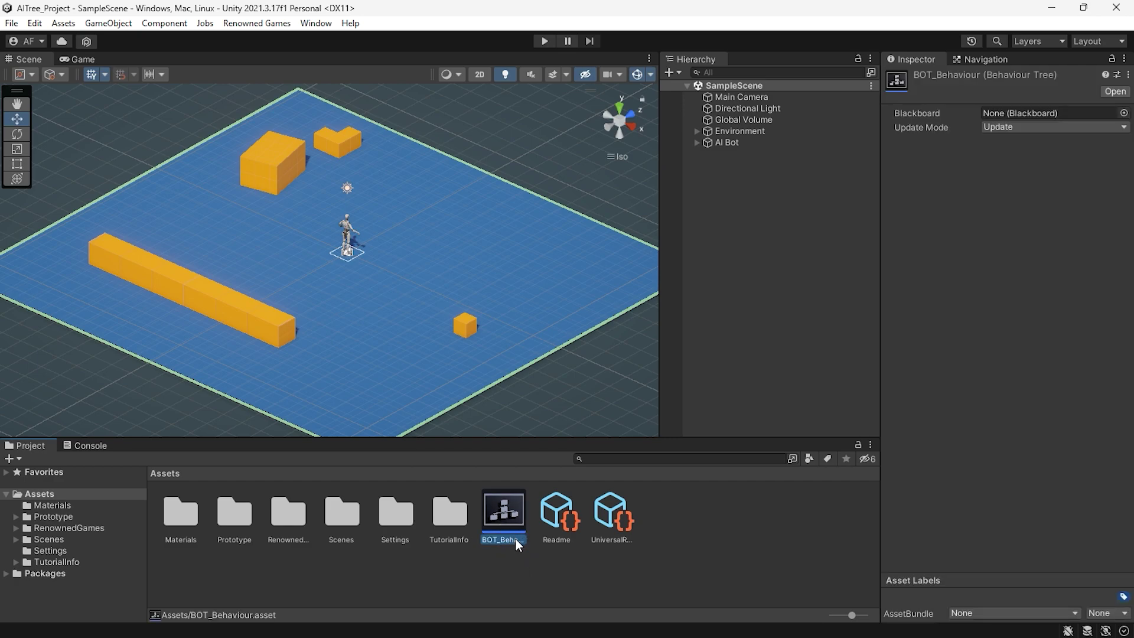
# - Create the BB_BOT blackboard and assign it as BOT_Behaviour's blackboard
pyautogui.rightClick(528, 572)
pyautogui.moveTo(567, 192)
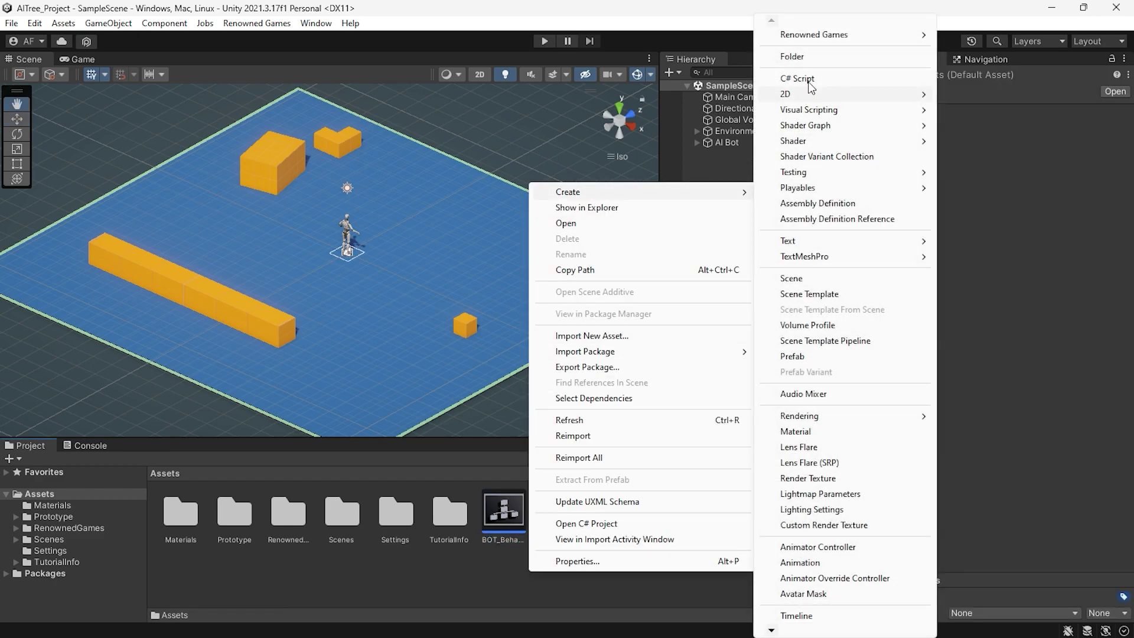
pyautogui.moveTo(984, 35)
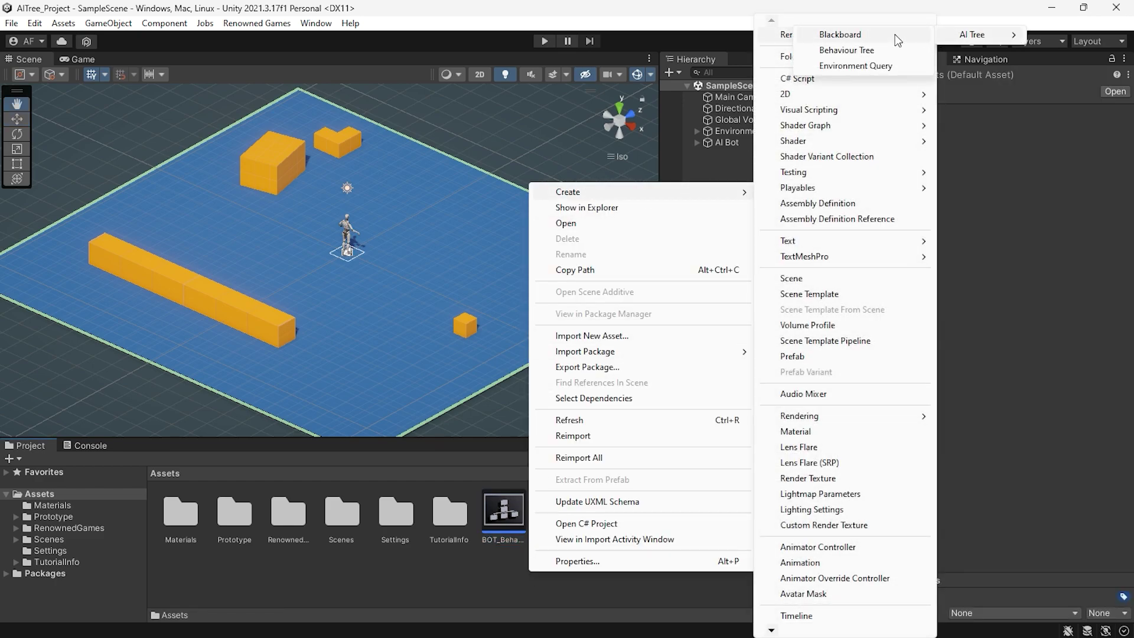
pyautogui.click(892, 34)
pyautogui.click(548, 522)
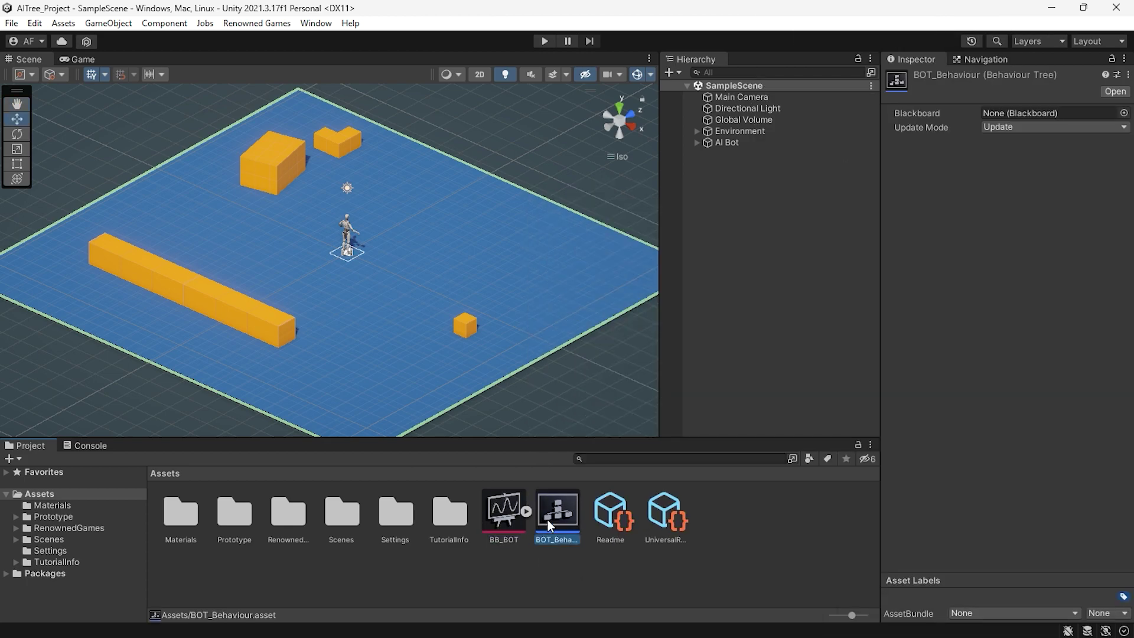
pyautogui.moveTo(505, 515); pyautogui.dragTo(1028, 114)
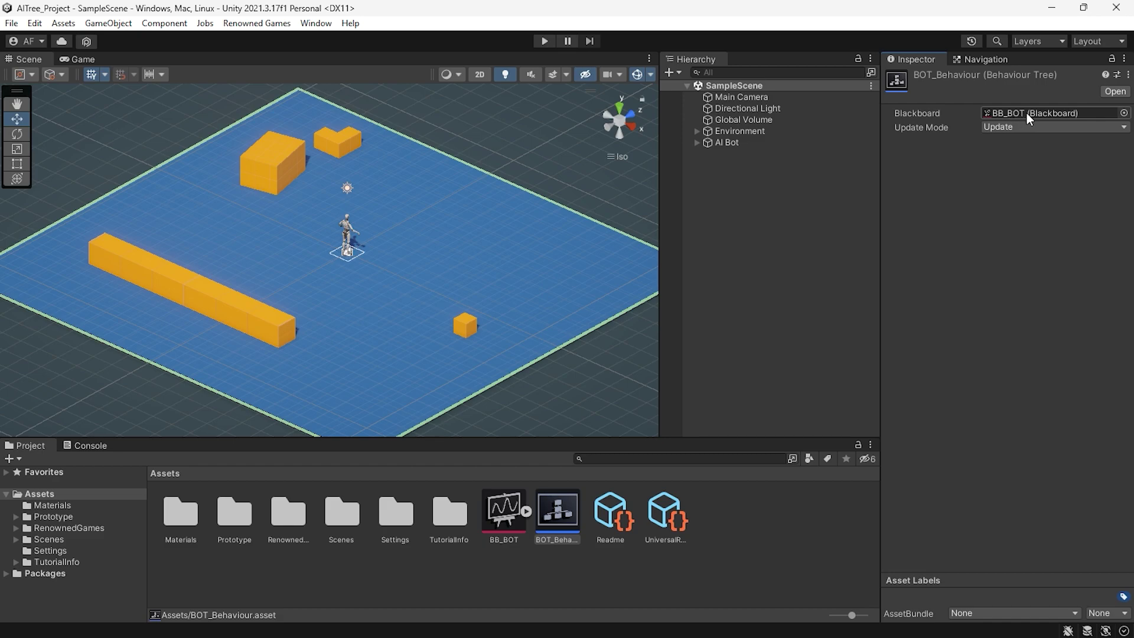
# - Edit BOT_Behaviour and add a Random Position node, finding no usable blackboard key yet
pyautogui.doubleClick(561, 521)
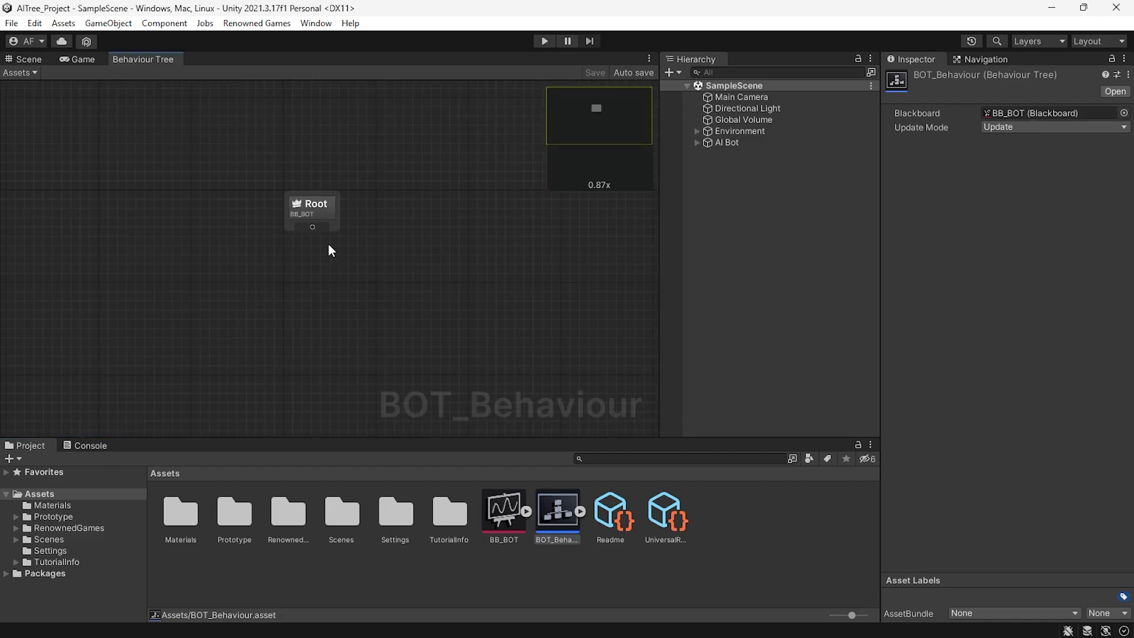
pyautogui.moveTo(366, 308); pyautogui.dragTo(355, 287, button='middle')
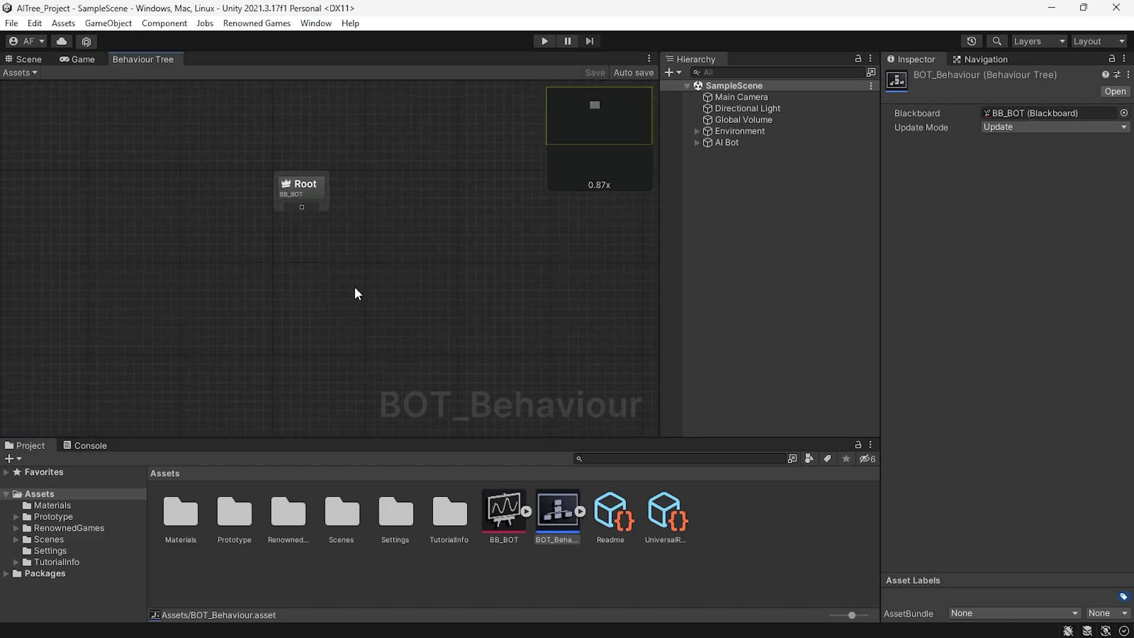
pyautogui.rightClick(311, 273)
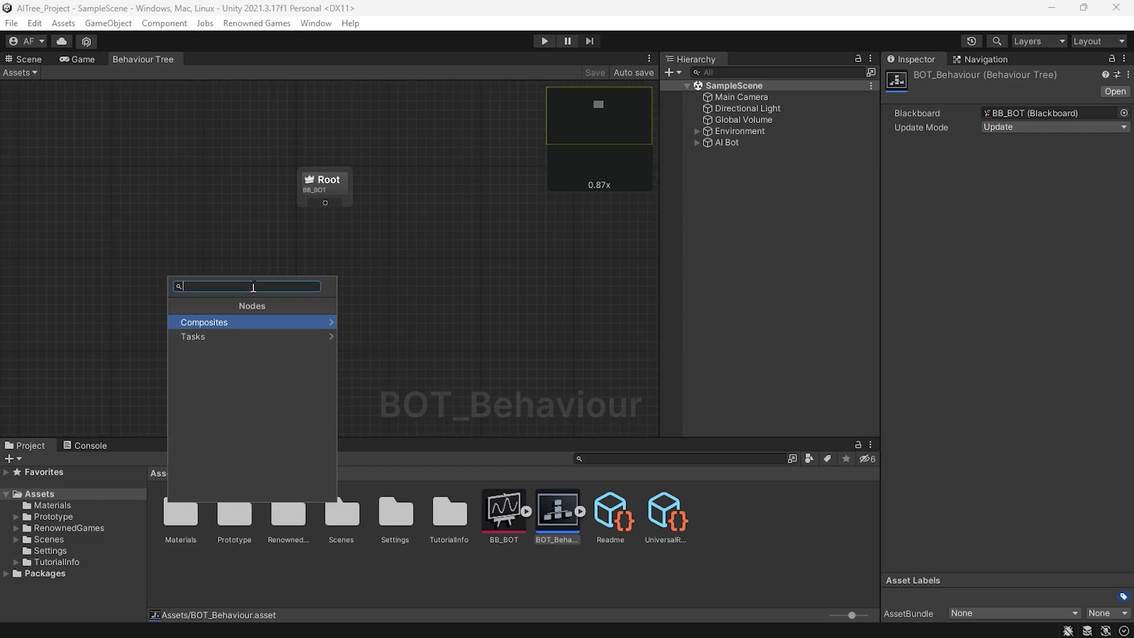
pyautogui.write('random')
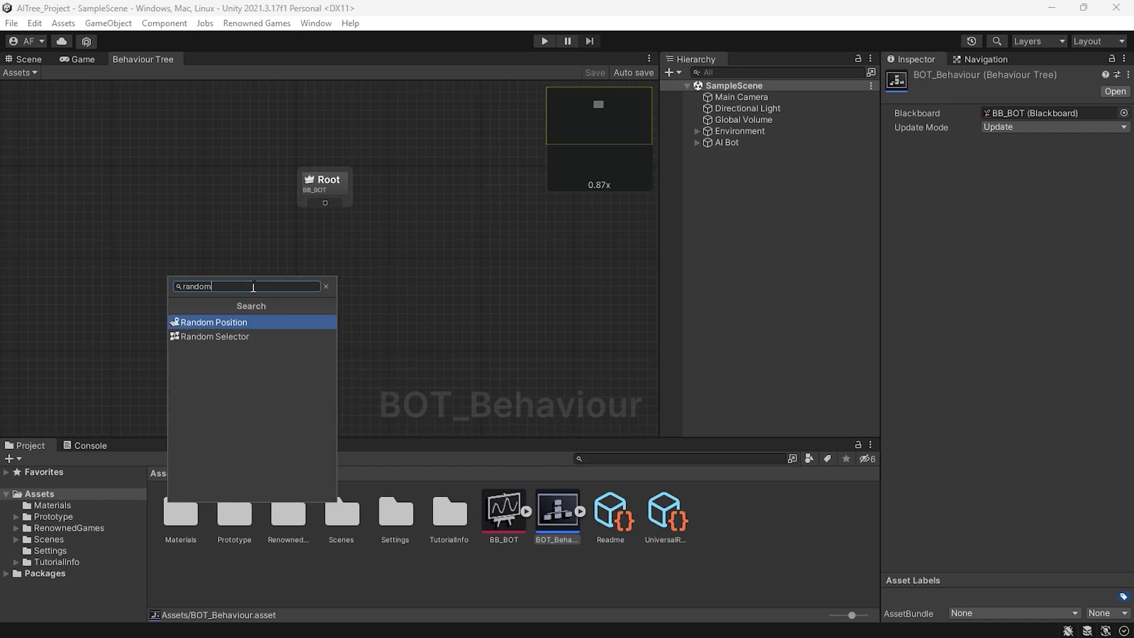
pyautogui.press('Return')
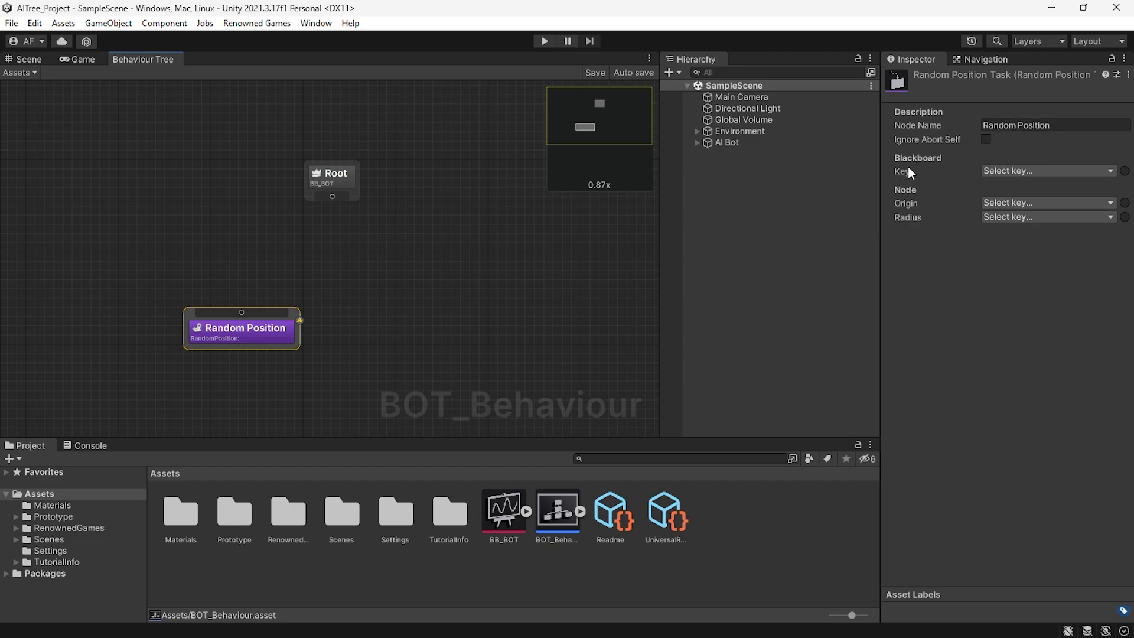
pyautogui.click(1010, 173)
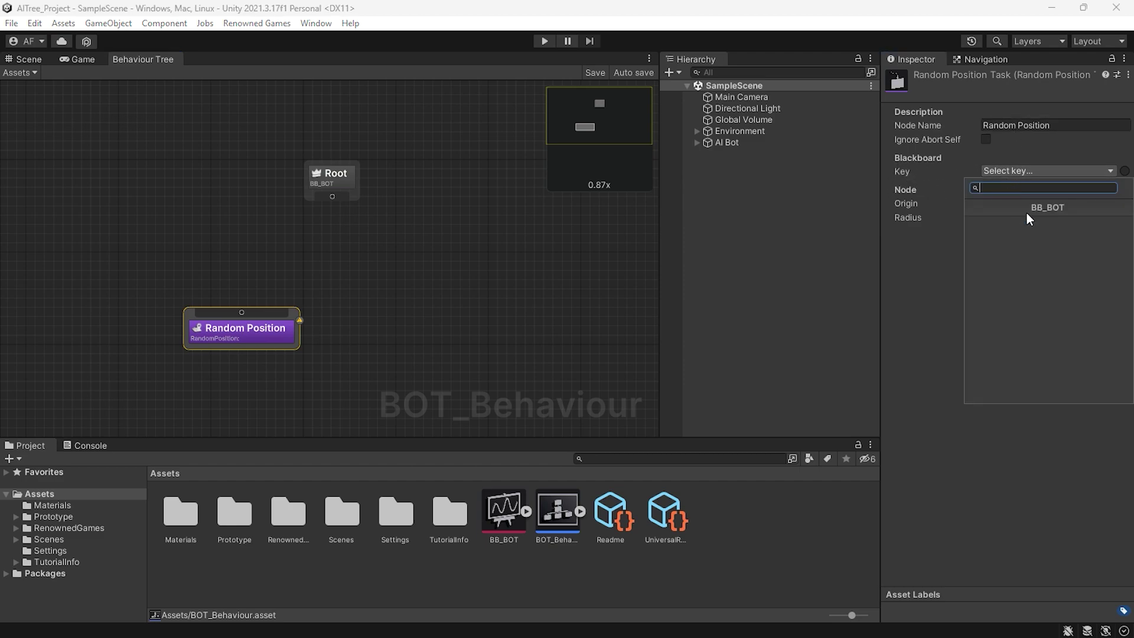
pyautogui.click(923, 290)
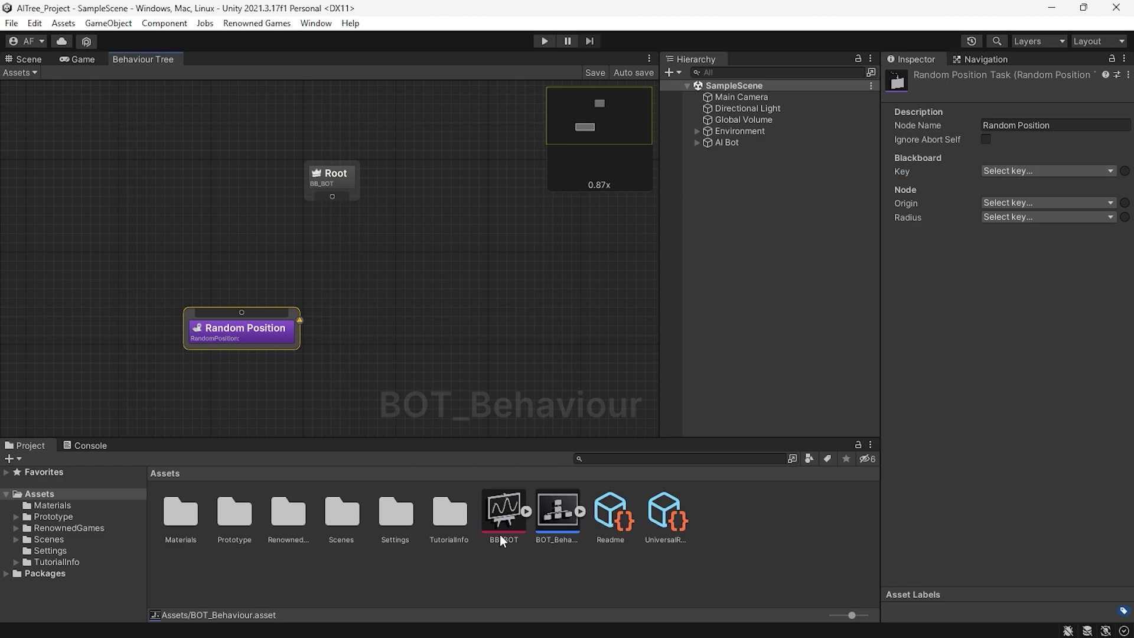
# - Add a new Vector3 key named Position to the BB_BOT blackboard
pyautogui.doubleClick(499, 511)
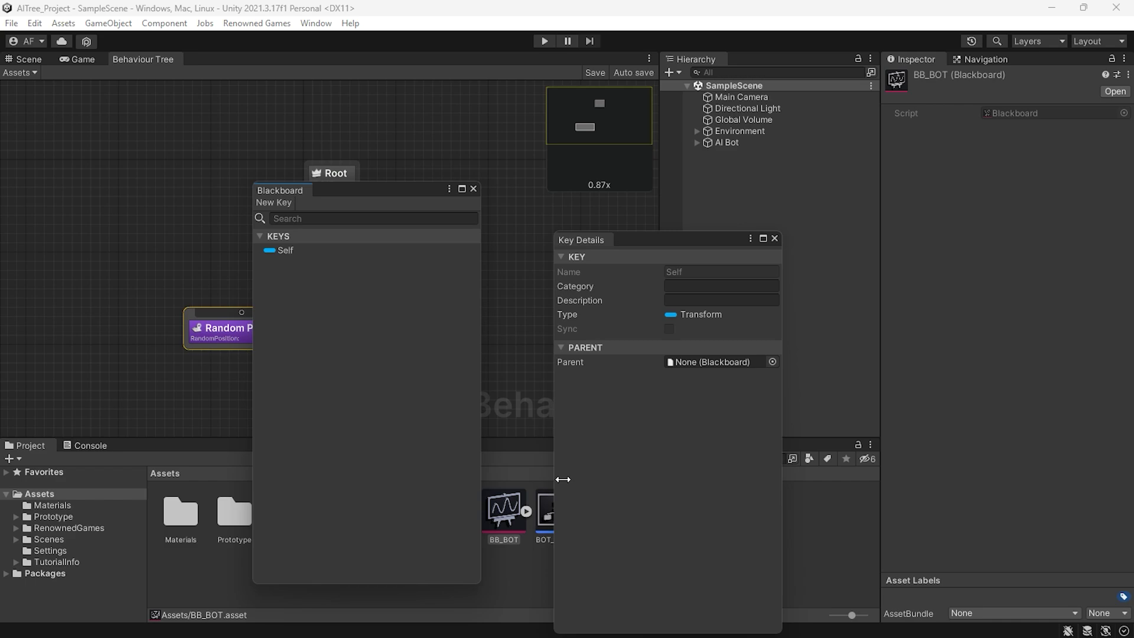
pyautogui.click(286, 250)
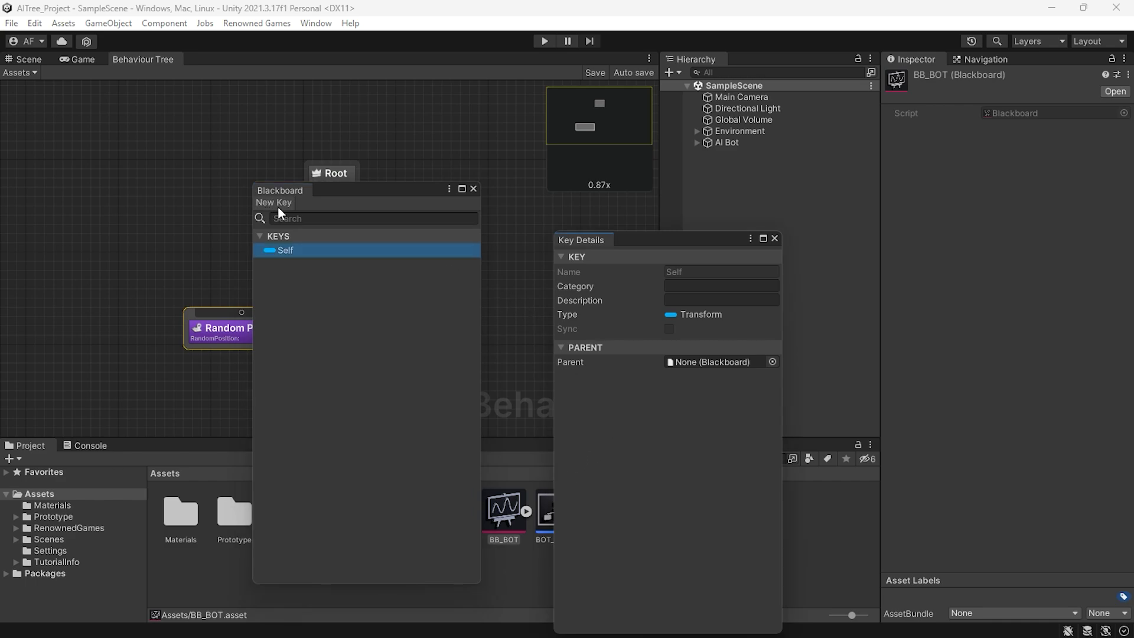
pyautogui.click(277, 203)
pyautogui.click(270, 385)
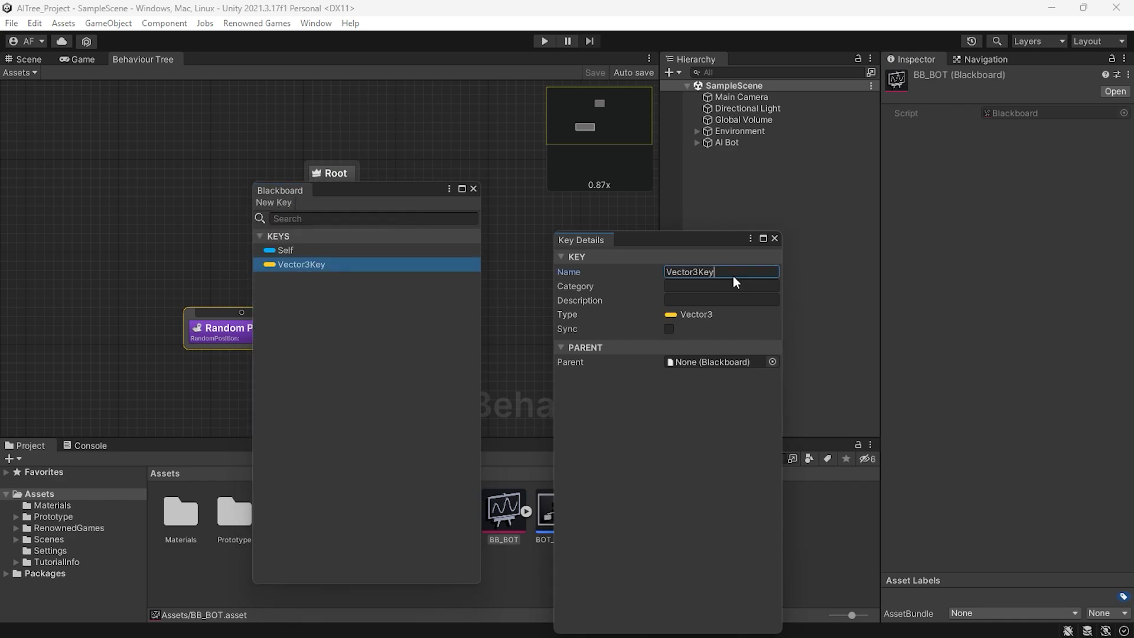
pyautogui.write('pos')
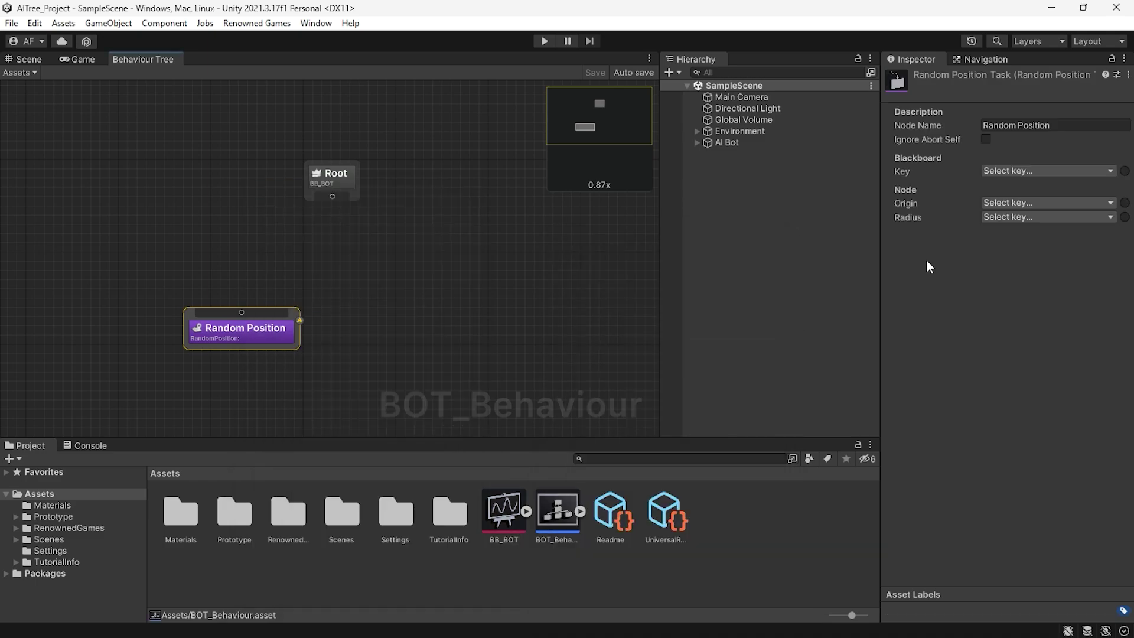
# - Set Random Position to write to Position, with origin Self and a constant radius of 15
pyautogui.click(1046, 170)
pyautogui.click(1005, 220)
pyautogui.click(1011, 205)
pyautogui.click(984, 271)
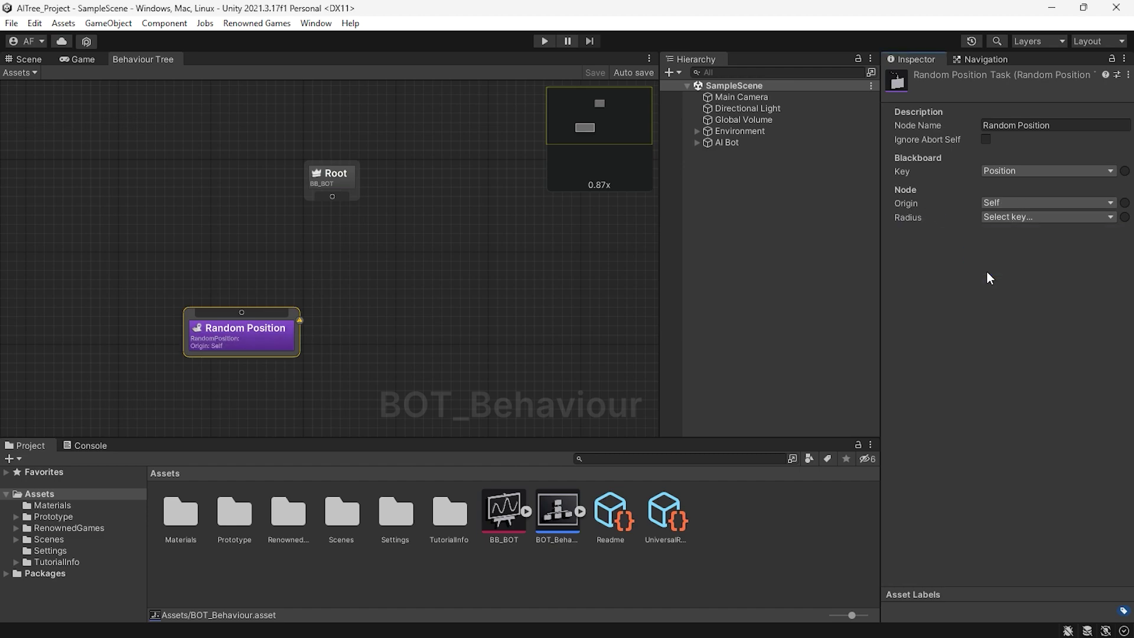
pyautogui.click(999, 219)
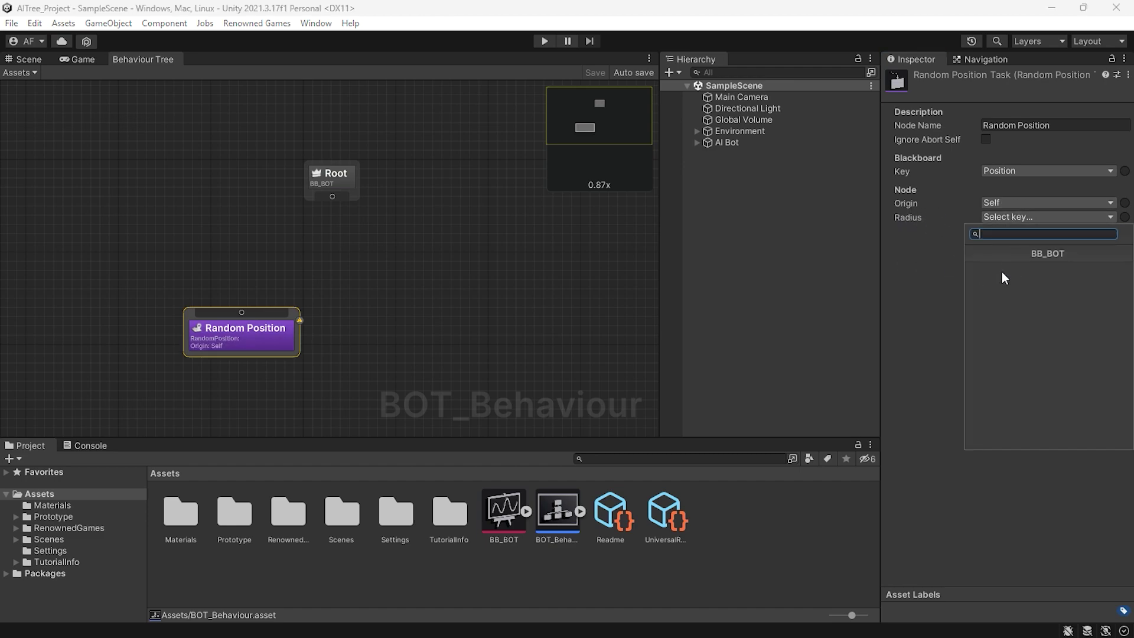
pyautogui.click(933, 252)
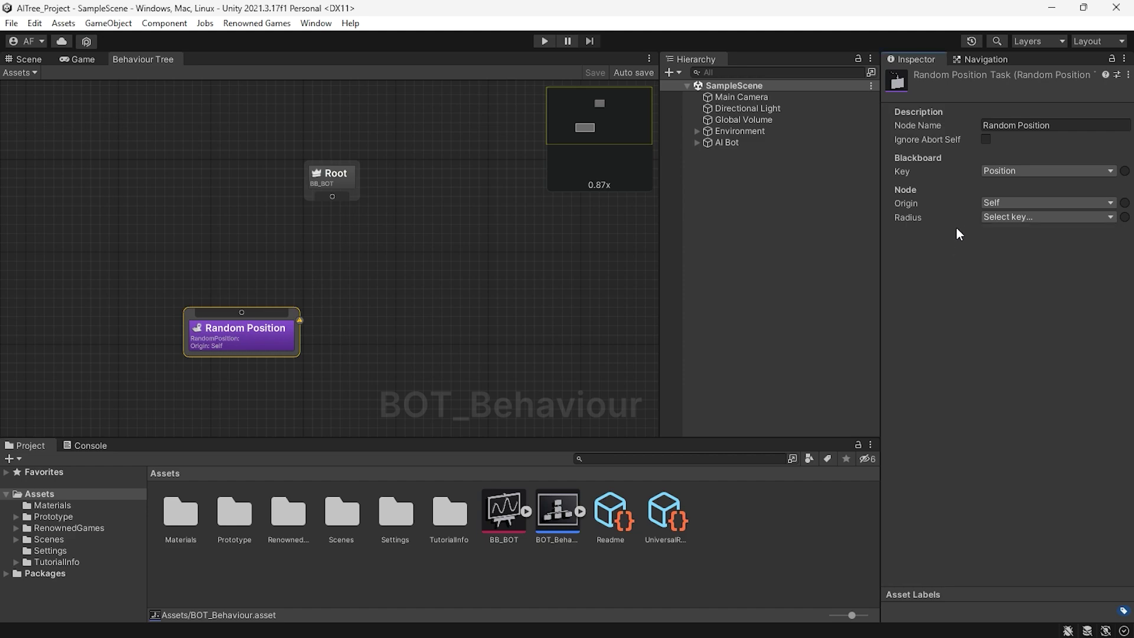
pyautogui.click(1125, 218)
pyautogui.click(1013, 218)
pyautogui.write('51')
pyautogui.click(989, 232)
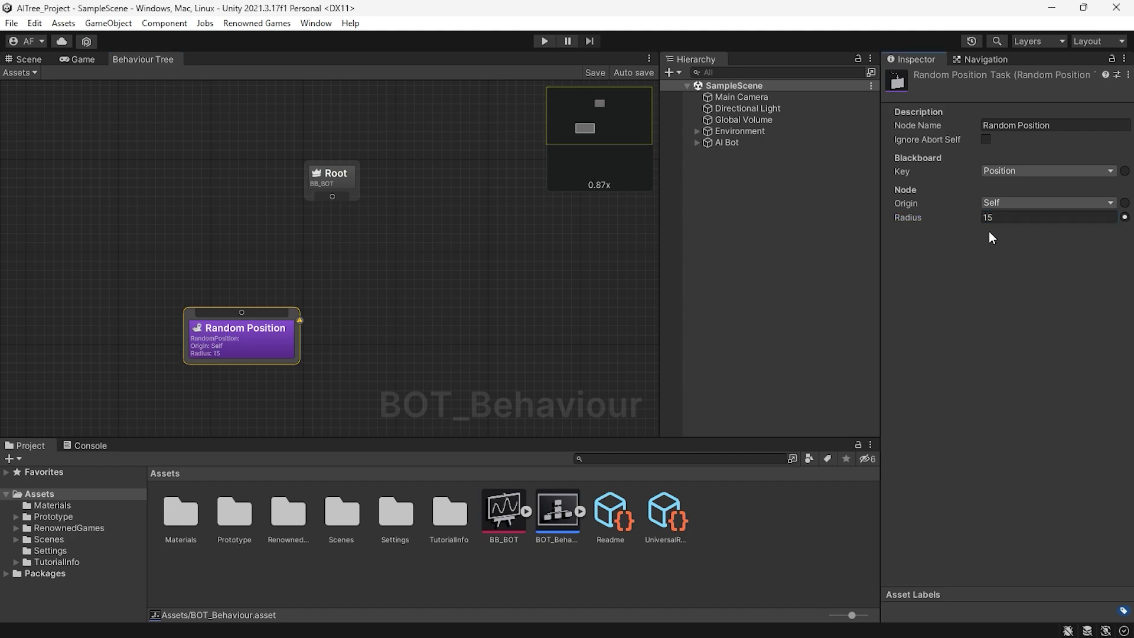
pyautogui.scroll(2, 422, 346)
# - Add a NavMesh Move To task heading for the Position key
pyautogui.moveTo(308, 306); pyautogui.dragTo(336, 319)
pyautogui.click(337, 370)
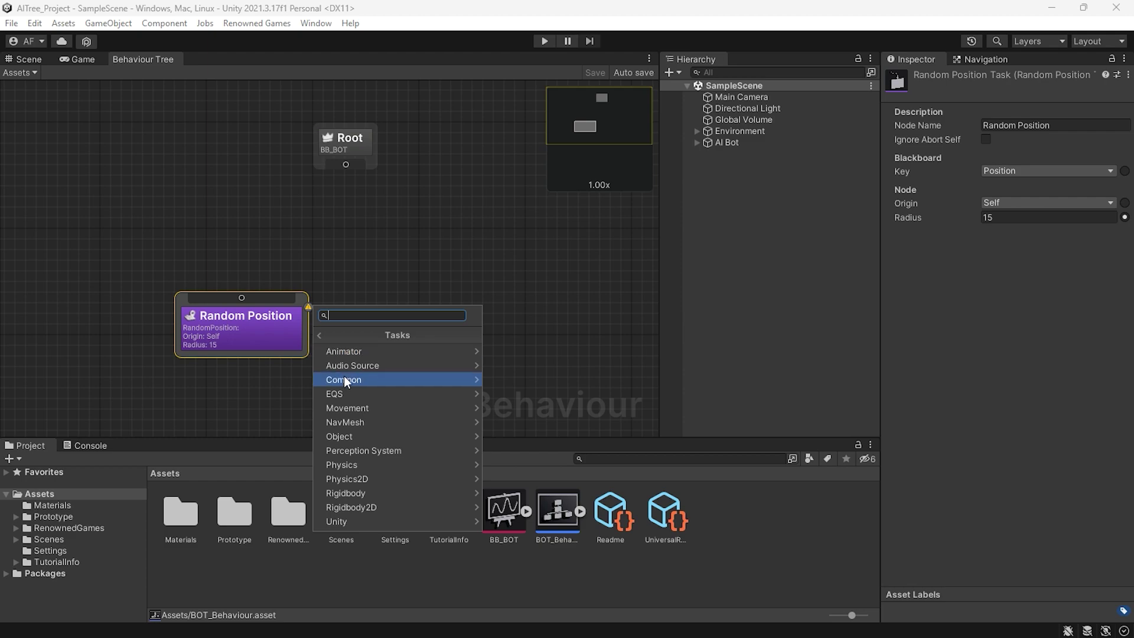
pyautogui.click(344, 423)
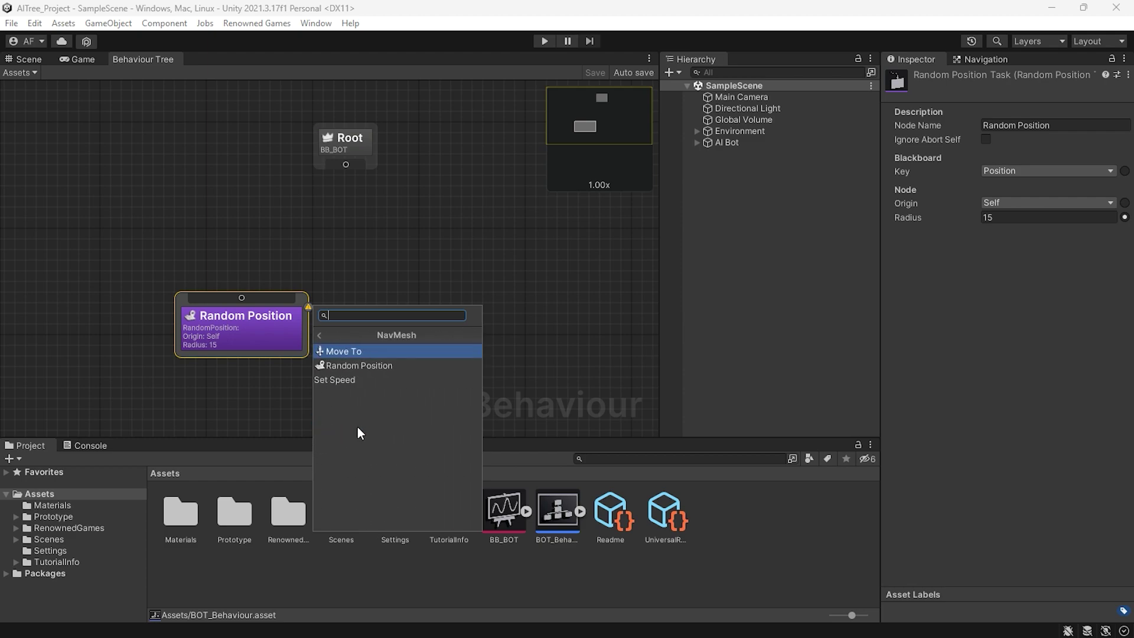
pyautogui.click(359, 352)
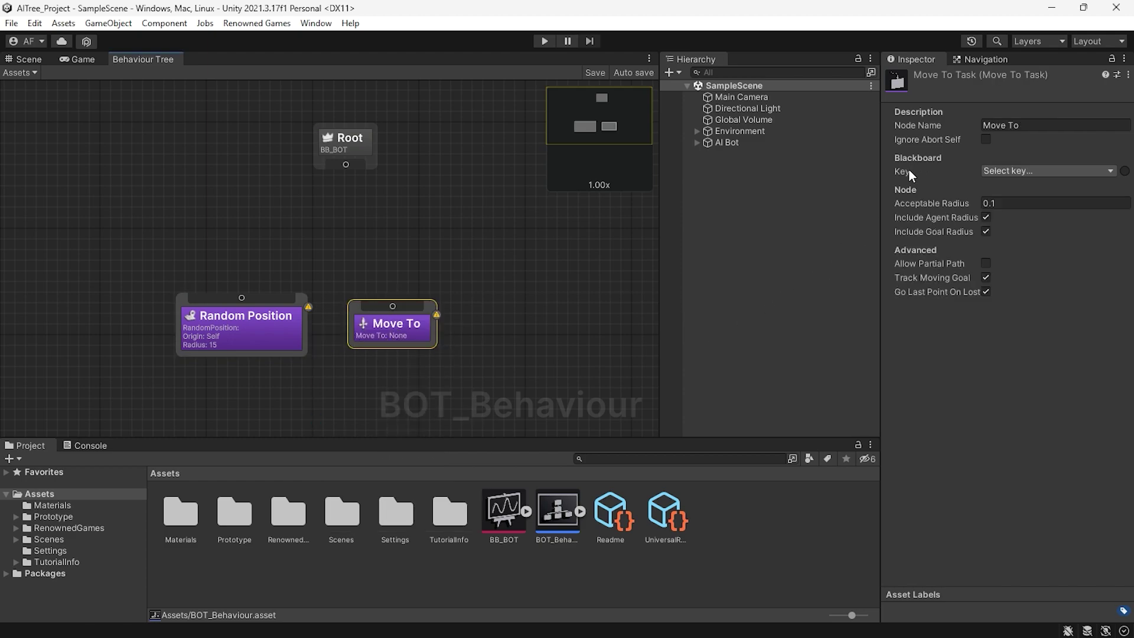
pyautogui.click(998, 170)
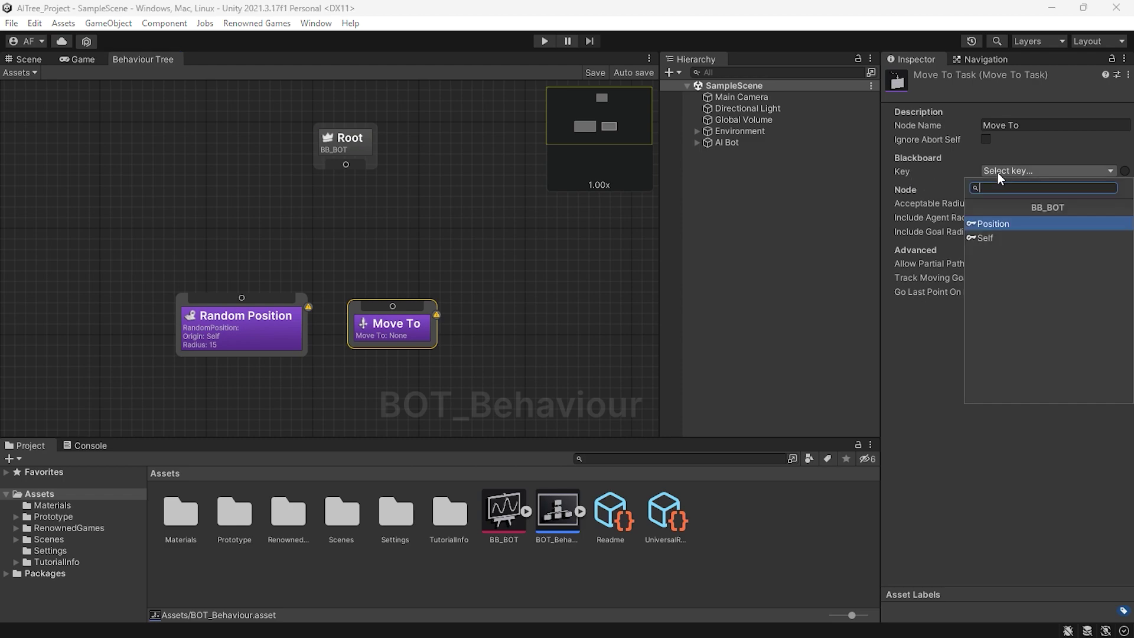
pyautogui.click(986, 224)
# - Add a Wait task beside Move To with wait time 2.8 and random deviation 0.4
pyautogui.moveTo(397, 353); pyautogui.dragTo(359, 357)
pyautogui.rightClick(366, 335)
pyautogui.write('wa')
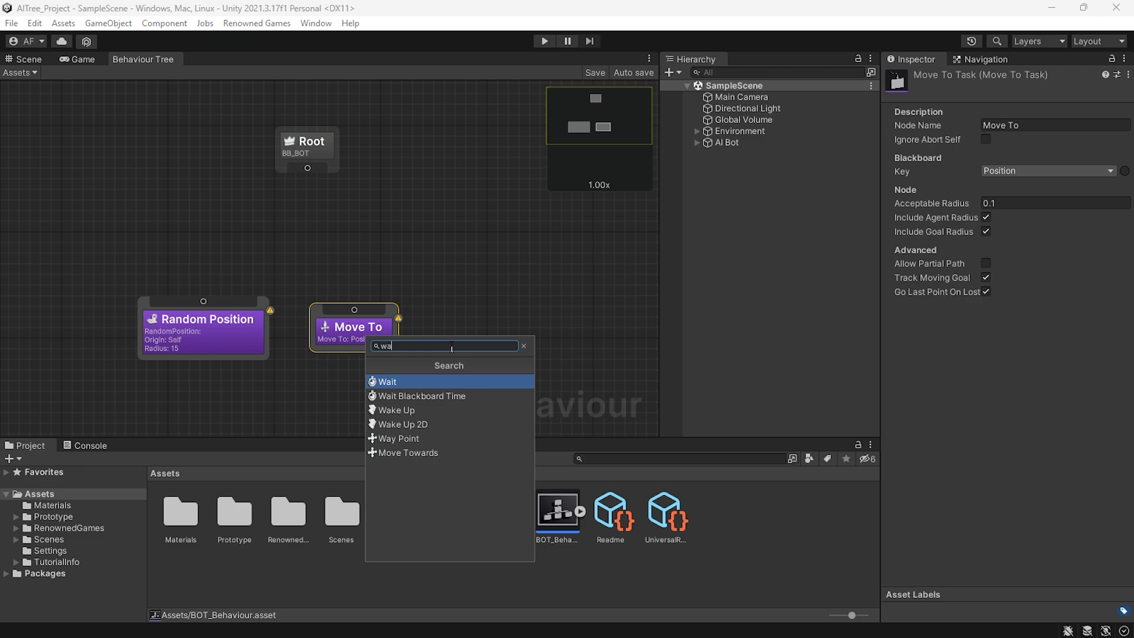
pyautogui.click(390, 381)
pyautogui.moveTo(466, 394); pyautogui.dragTo(466, 346)
pyautogui.moveTo(435, 302); pyautogui.dragTo(426, 312)
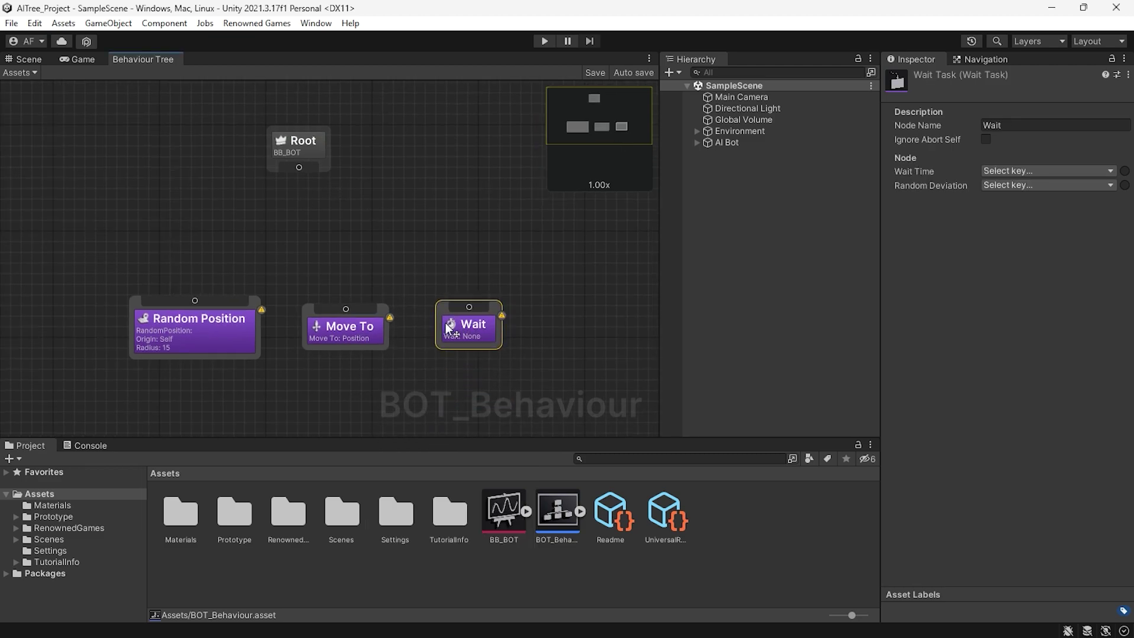
pyautogui.click(1019, 184)
pyautogui.press('Escape')
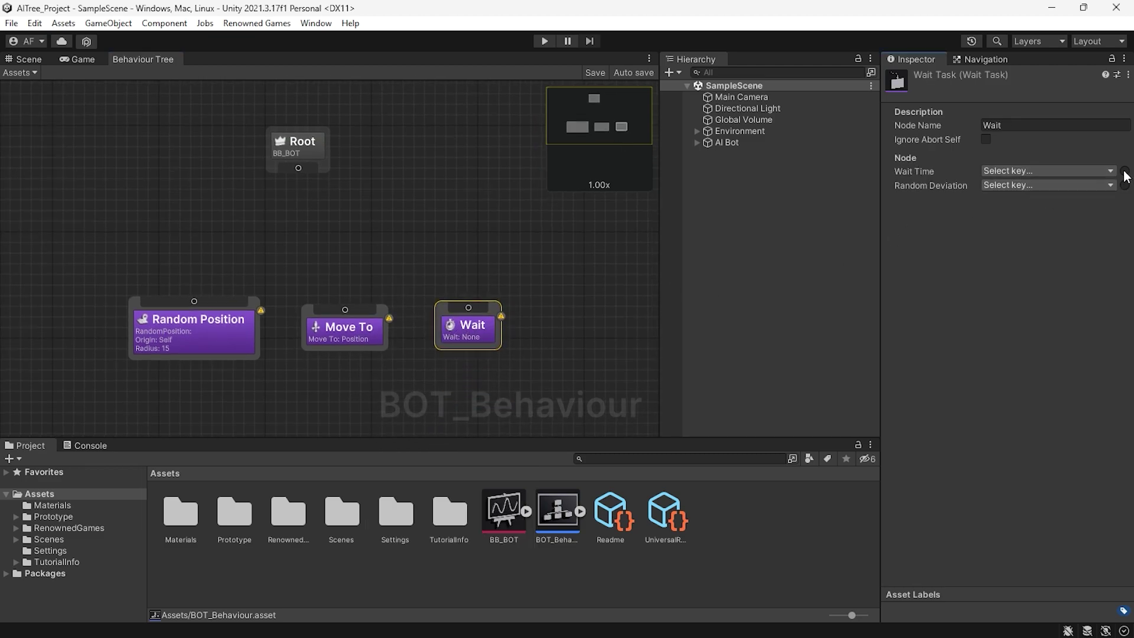
pyautogui.click(1124, 171)
pyautogui.click(1125, 184)
pyautogui.click(1045, 170)
pyautogui.write('2.8')
pyautogui.press('Tab')
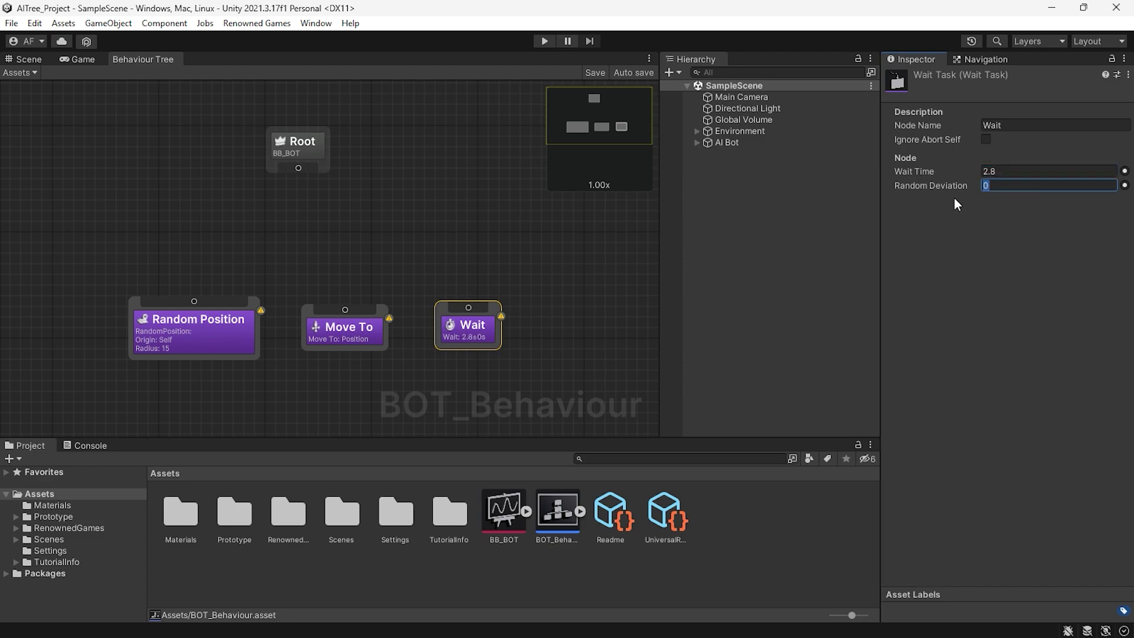
pyautogui.write('0.4')
pyautogui.press('Return')
pyautogui.scroll(3, 501, 352)
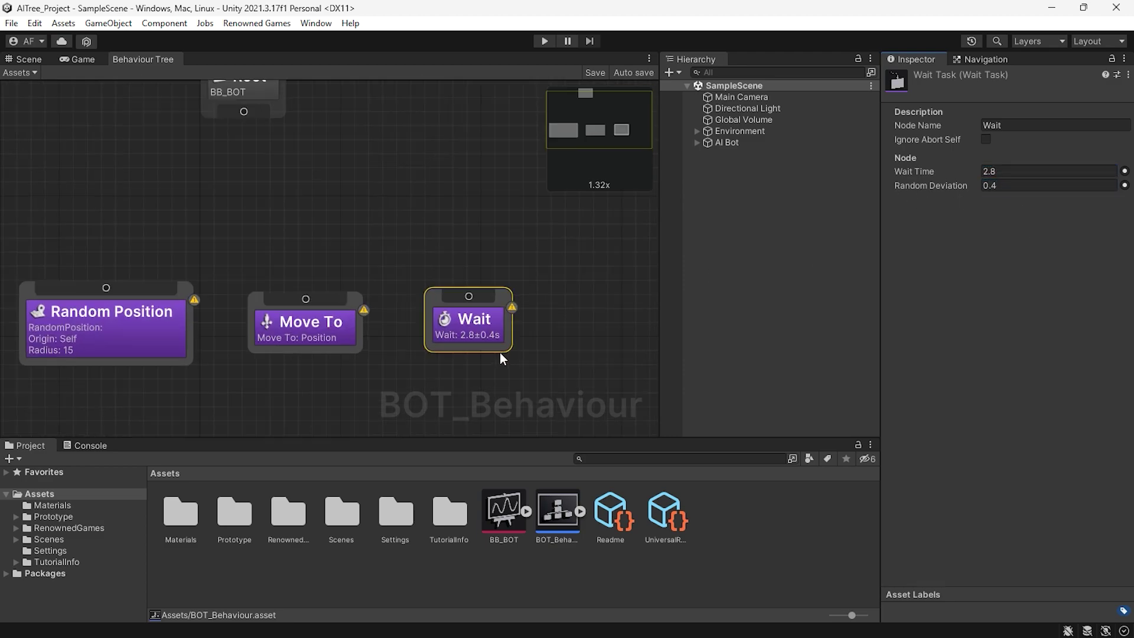
pyautogui.scroll(2, 452, 358)
pyautogui.moveTo(372, 337); pyautogui.dragTo(496, 329, button='middle')
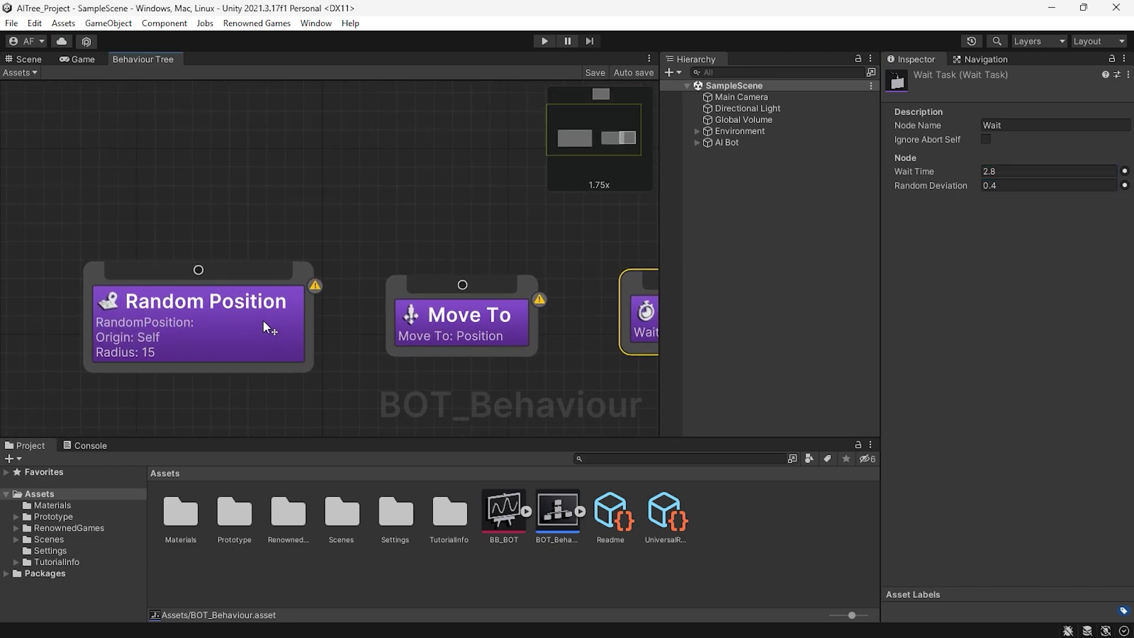
pyautogui.scroll(2, 263, 320)
pyautogui.scroll(-5, 363, 263)
pyautogui.scroll(1, 378, 277)
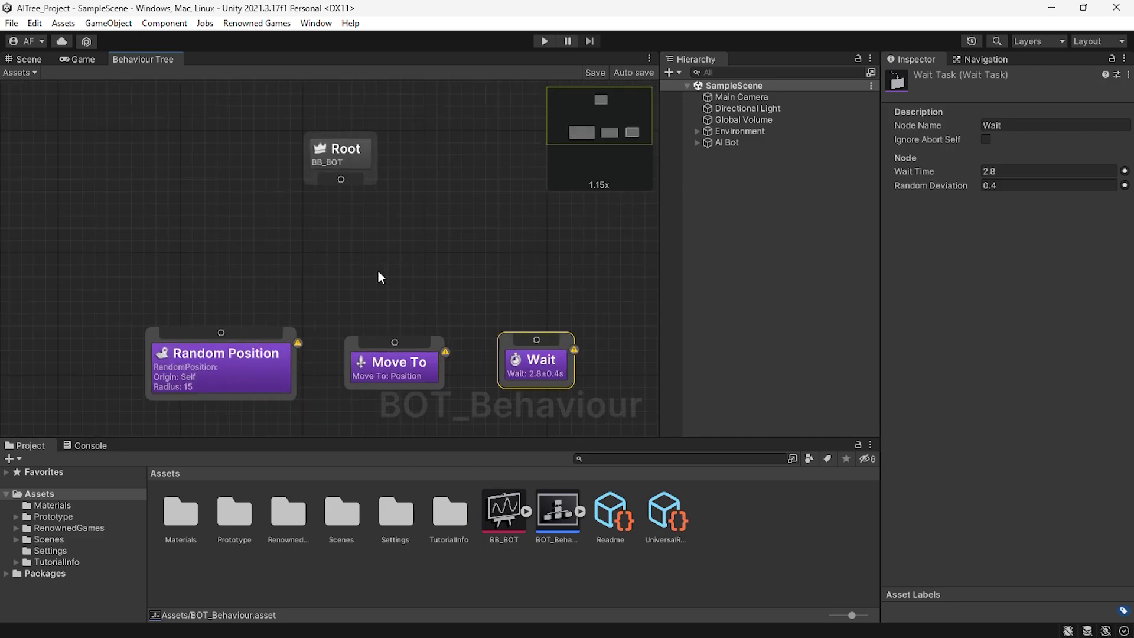
pyautogui.scroll(-1, 361, 258)
# - Add a Sequencer under Root and connect it to Random Position, Move To and Wait
pyautogui.rightClick(361, 258)
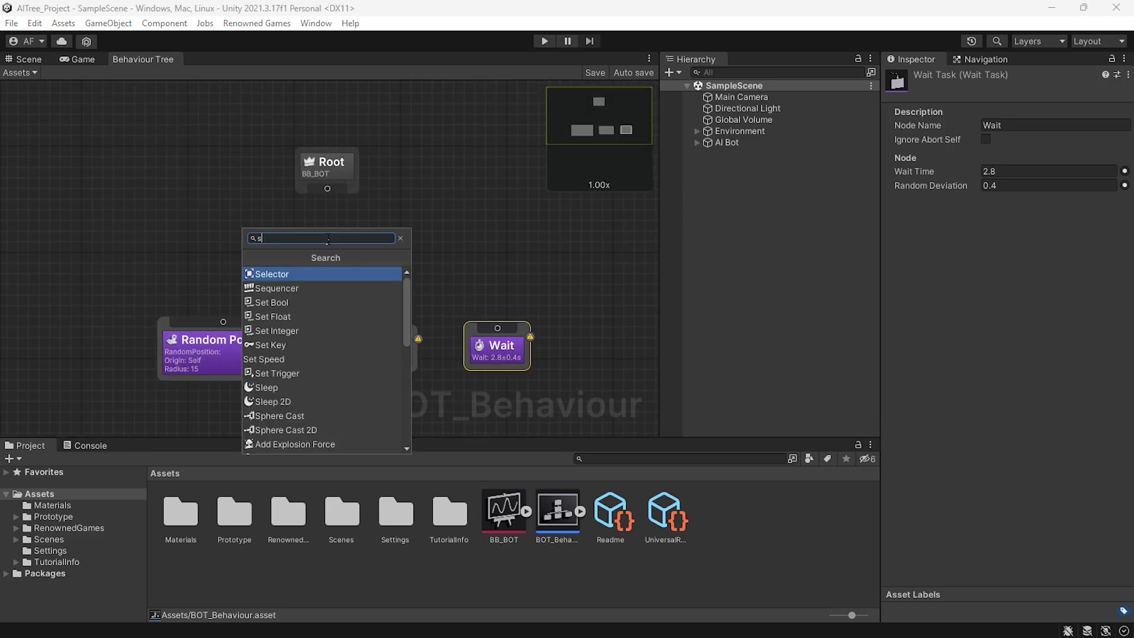
pyautogui.click(273, 292)
pyautogui.moveTo(371, 287)
pyautogui.mouseDown()
pyautogui.moveTo(347, 262)
pyautogui.moveTo(343, 196)
pyautogui.mouseUp()
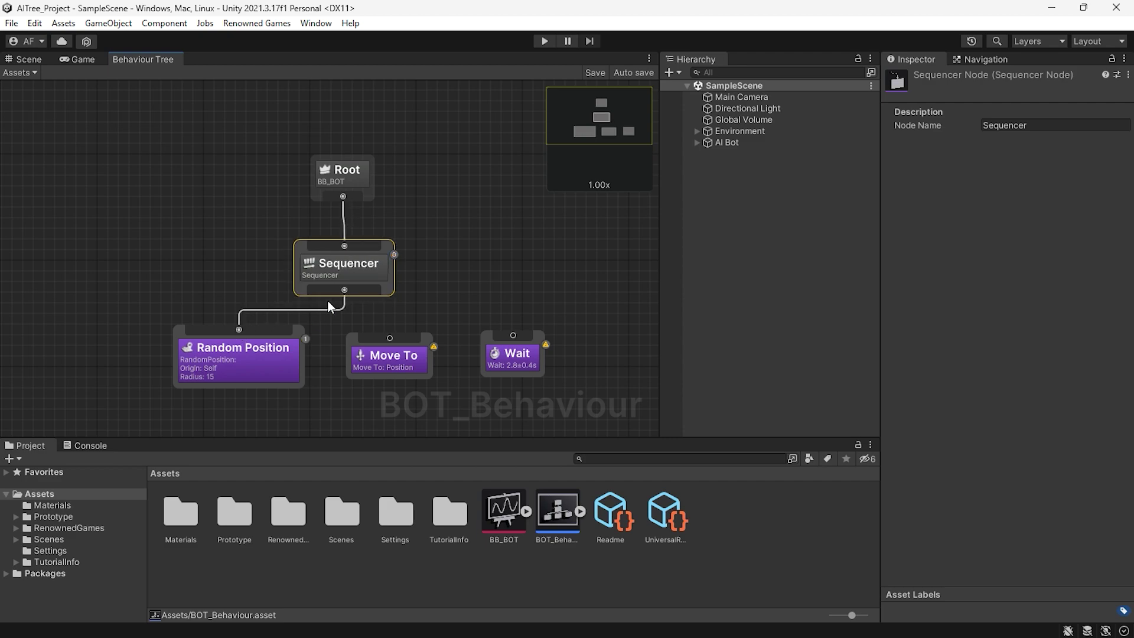
pyautogui.moveTo(386, 330); pyautogui.dragTo(389, 334)
pyautogui.moveTo(344, 289); pyautogui.dragTo(513, 335)
pyautogui.scroll(2, 406, 335)
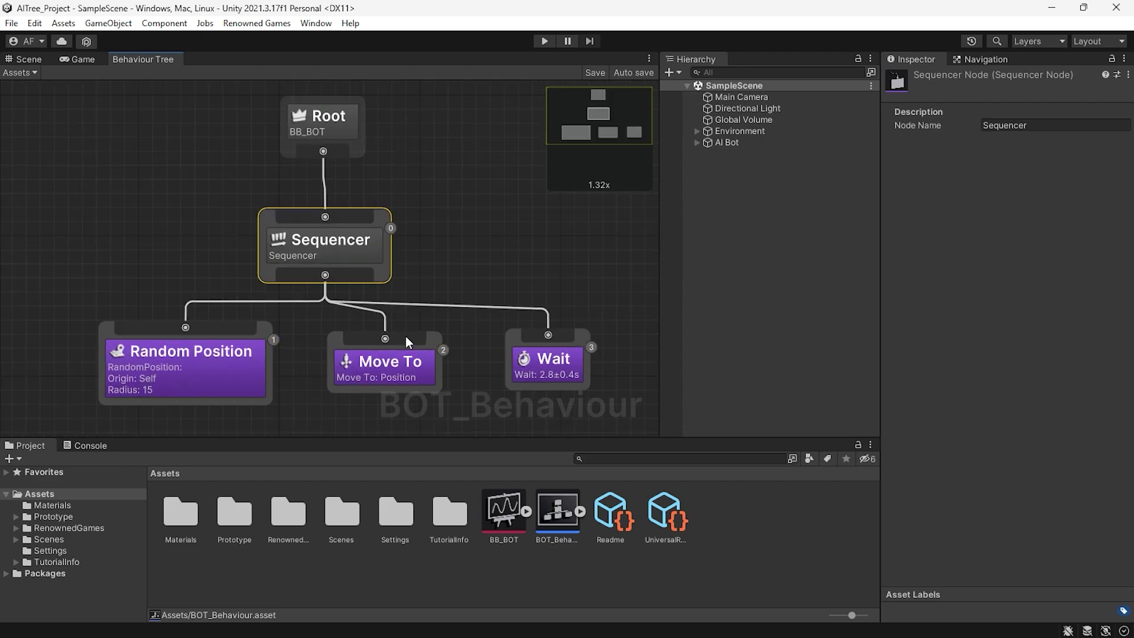
pyautogui.scroll(2, 407, 336)
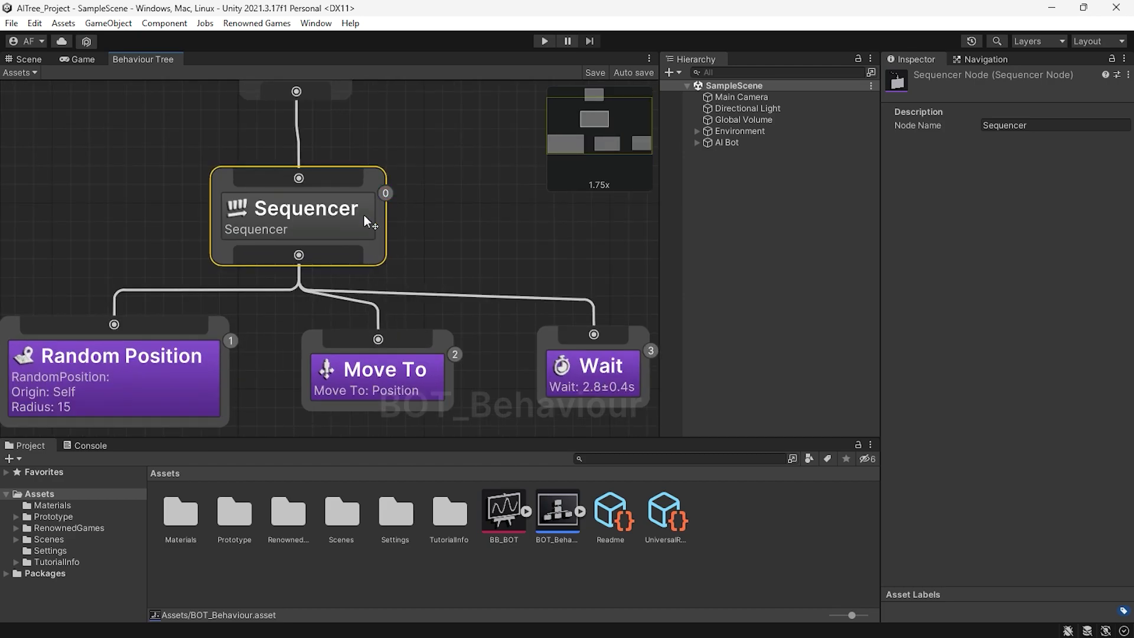
pyautogui.scroll(-3, 231, 345)
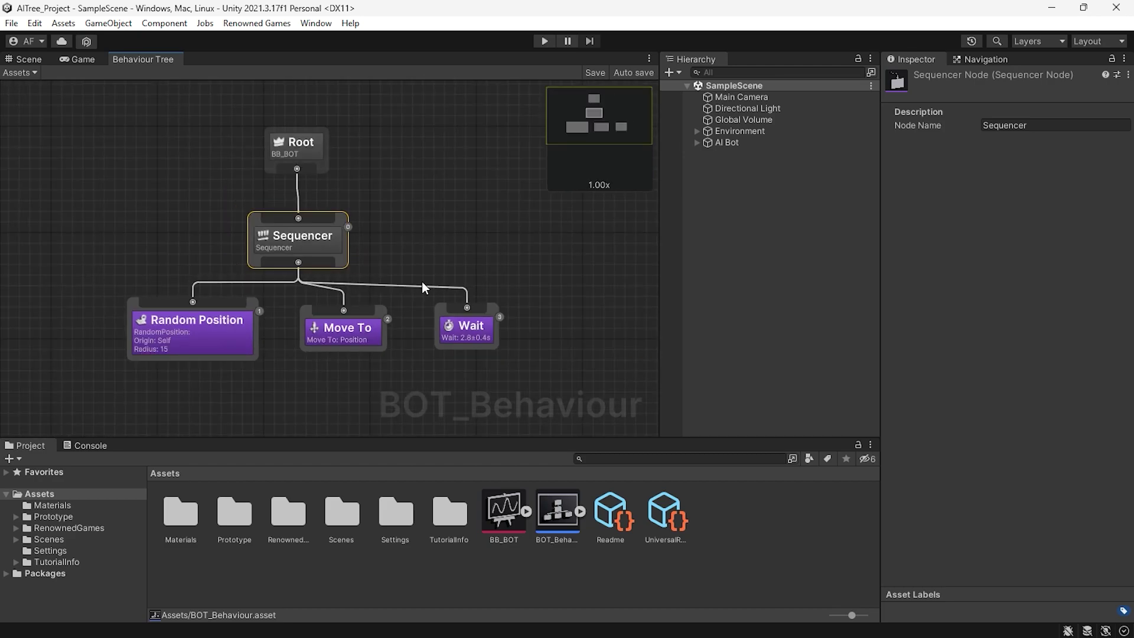
pyautogui.scroll(1, 297, 318)
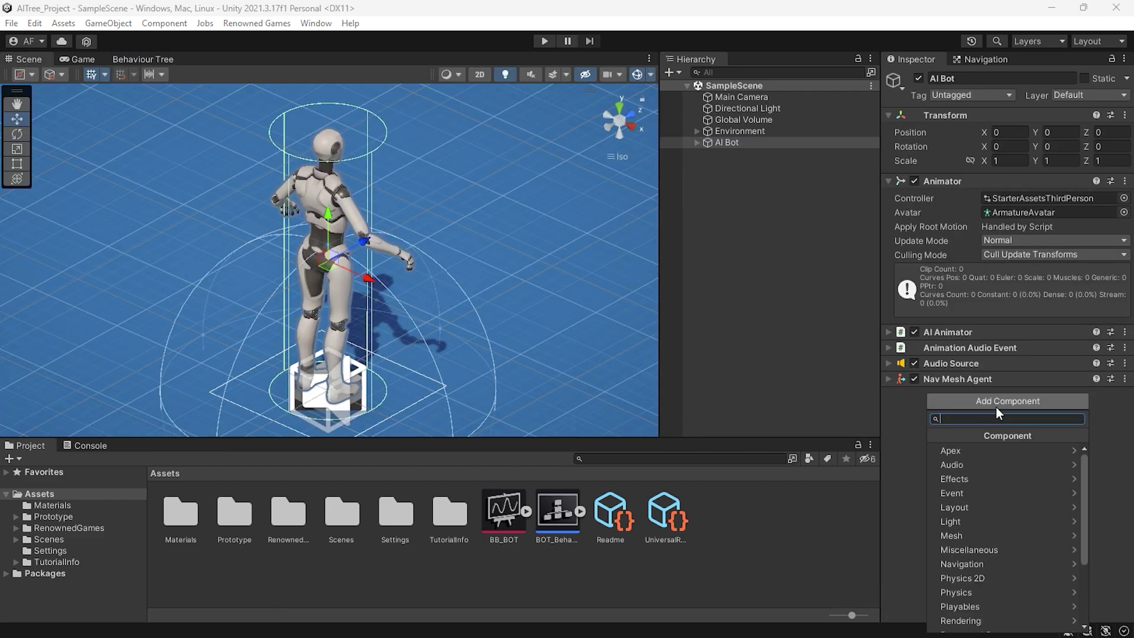
pyautogui.write('beh')
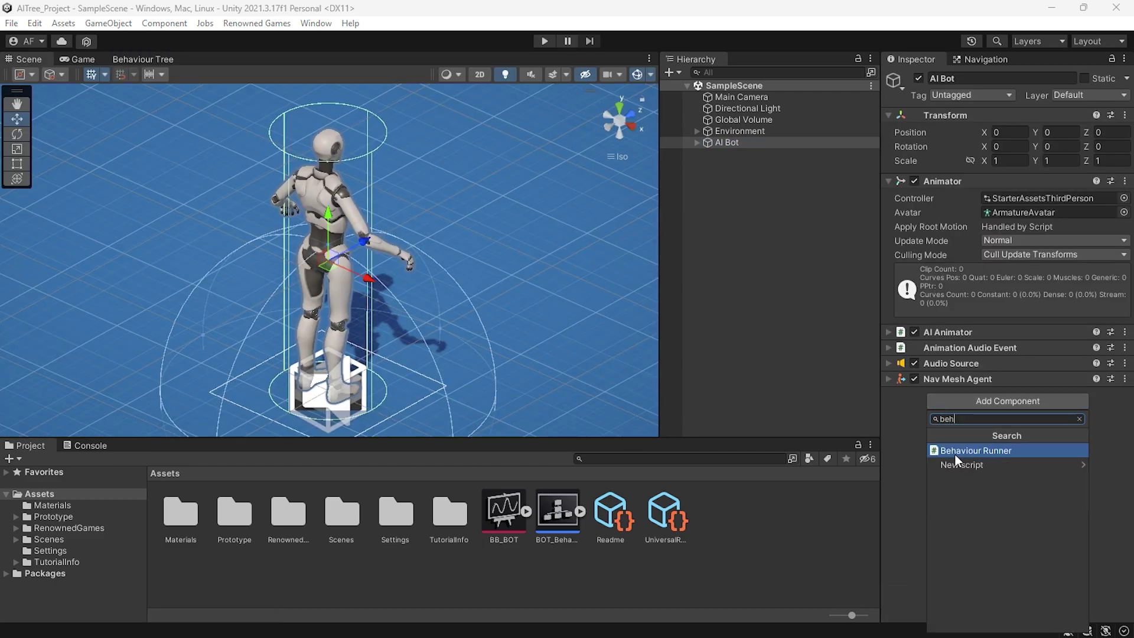
# - Give AI Bot a Behaviour Runner with BOT_Behaviour, save the scene and test in play mode
pyautogui.click(1036, 451)
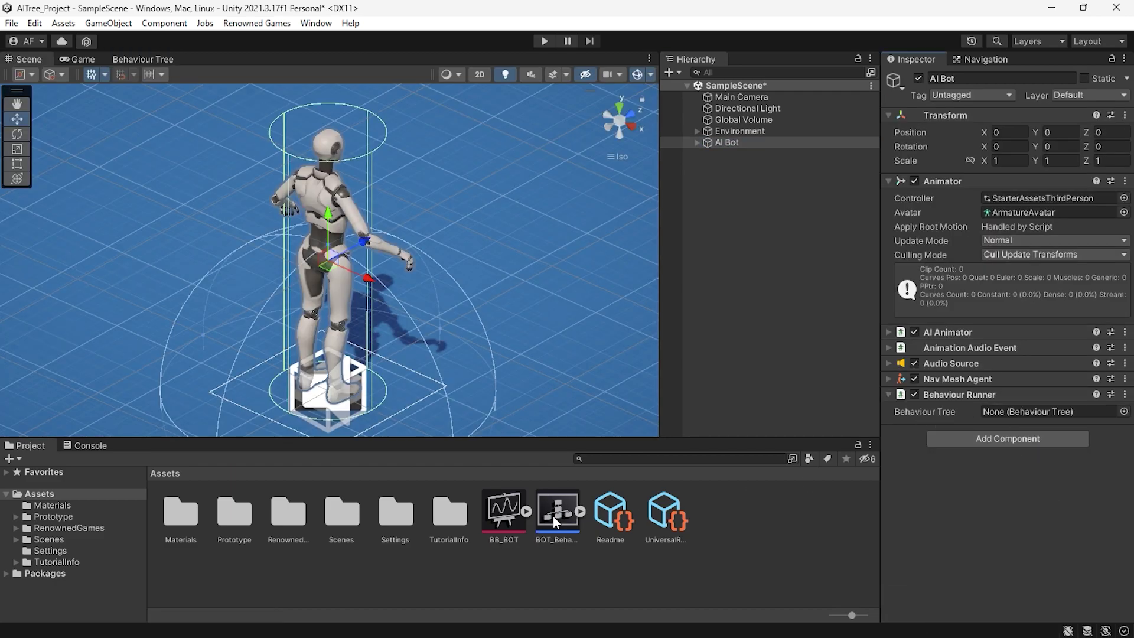
pyautogui.moveTo(544, 524); pyautogui.dragTo(1011, 413)
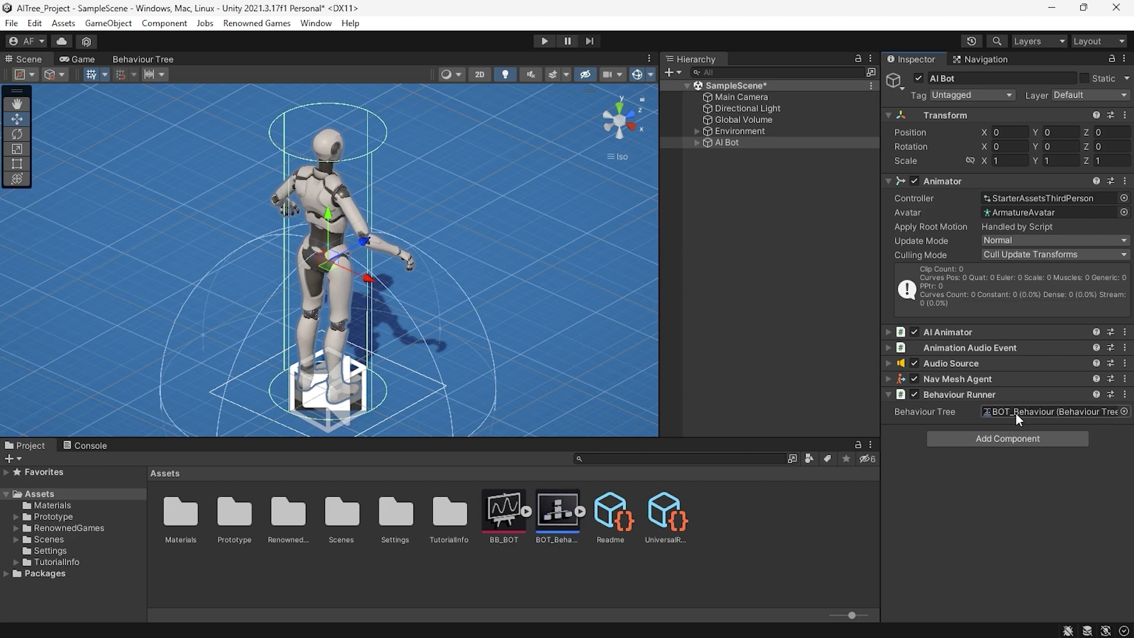
pyautogui.hotkey('ctrl', 's')
pyautogui.hotkey('ctrl', 'p')
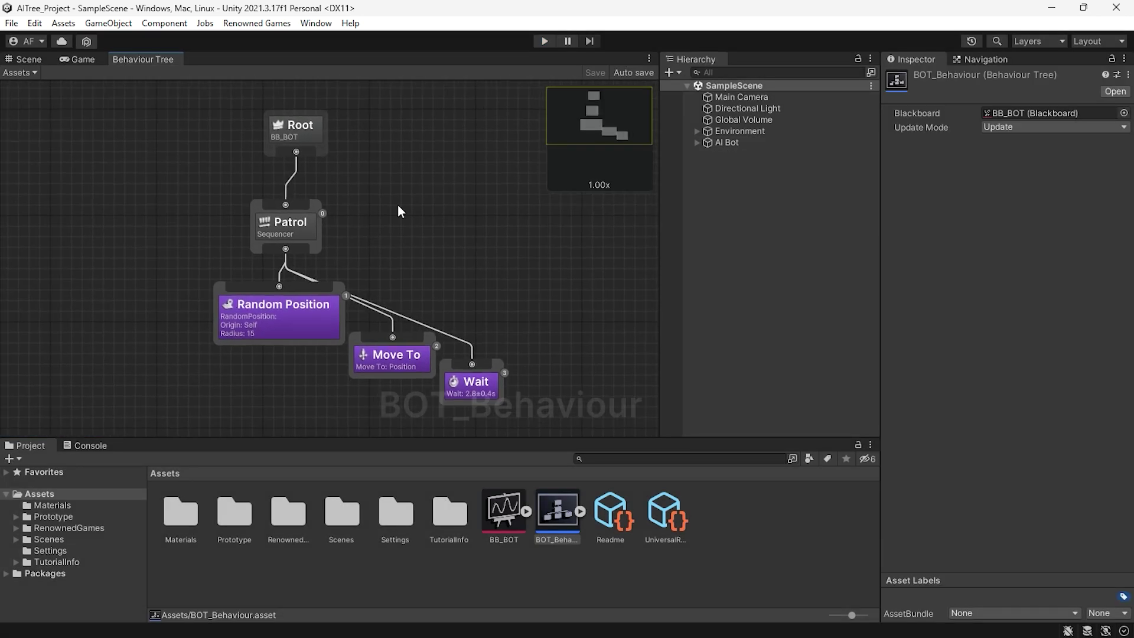
# - Auto Arrange the tree nodes to tidy the Patrol sequence layout
pyautogui.rightClick(398, 205)
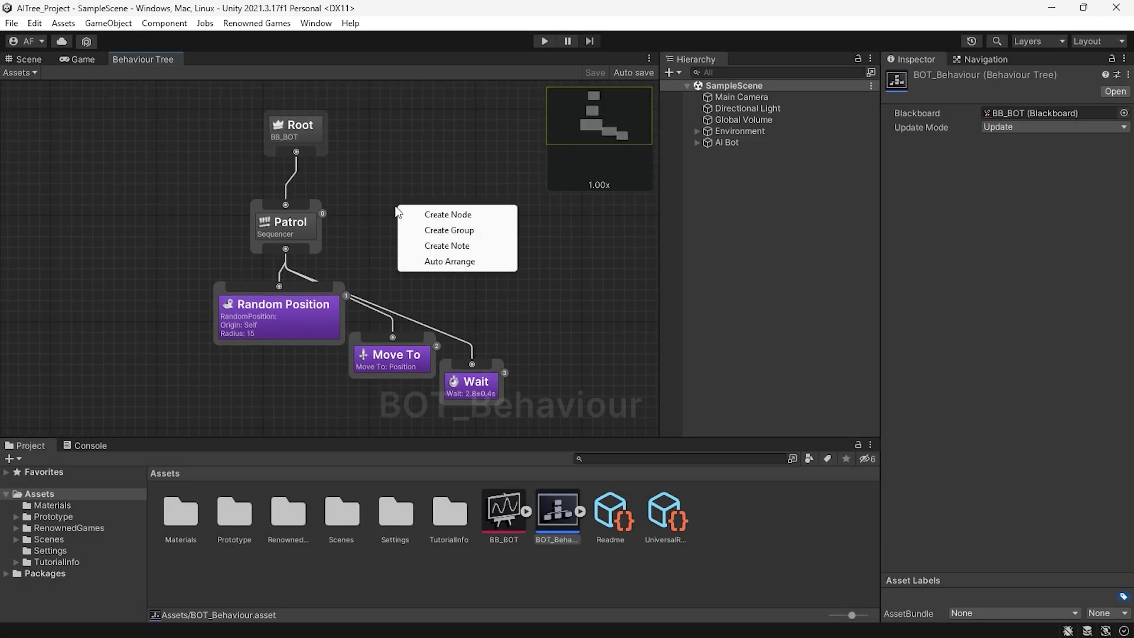
pyautogui.click(450, 262)
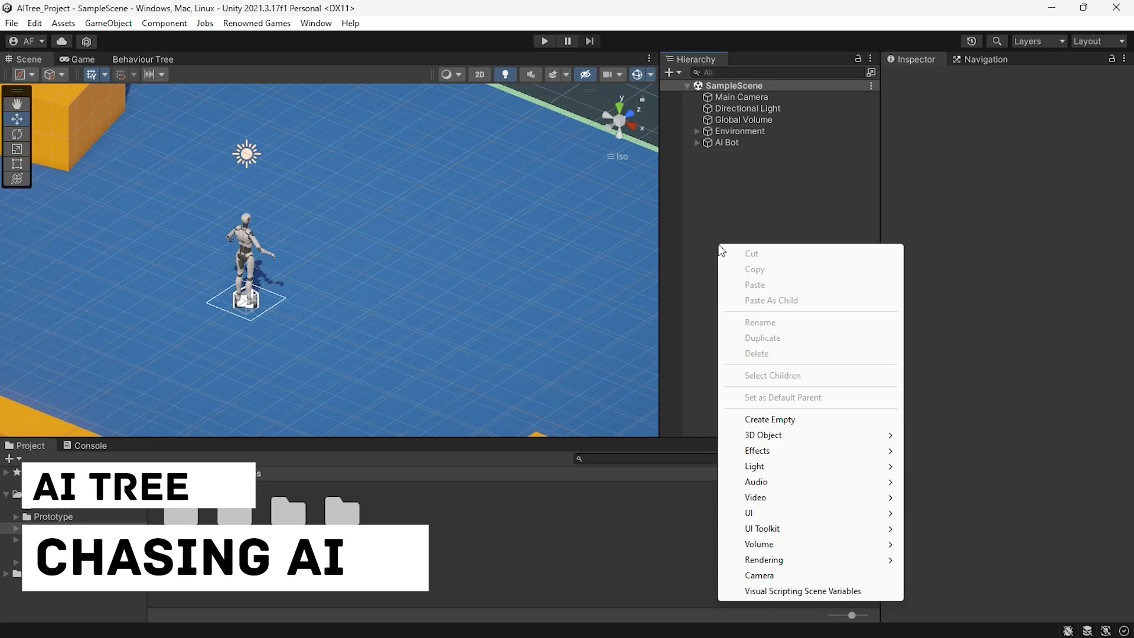
pyautogui.moveTo(764, 435)
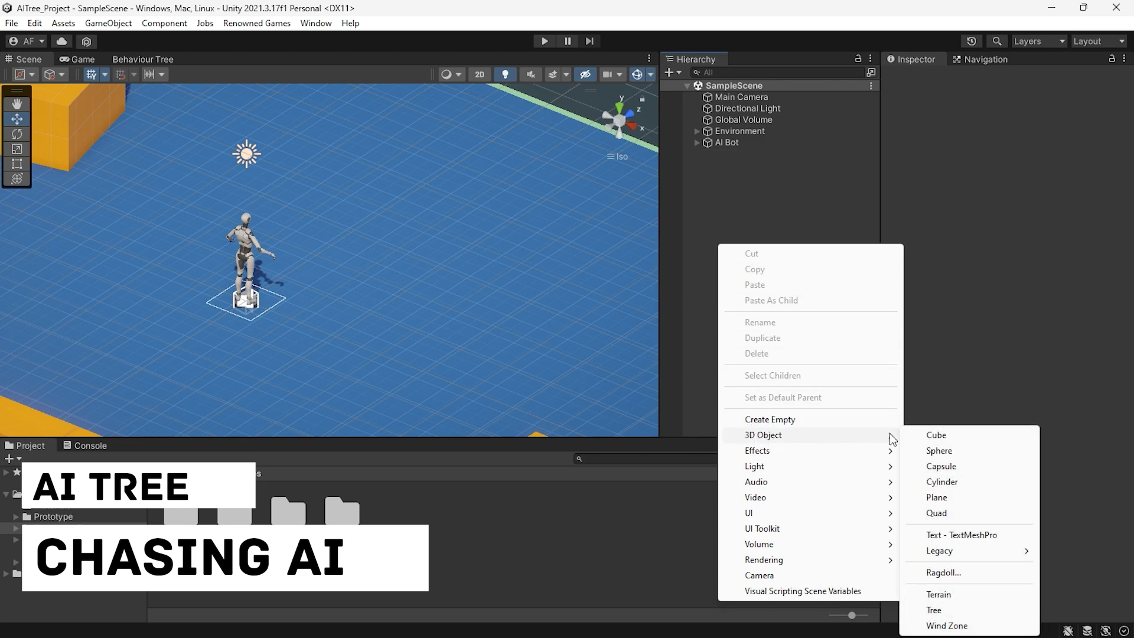
# - Create a sphere in the scene named Target
pyautogui.click(937, 450)
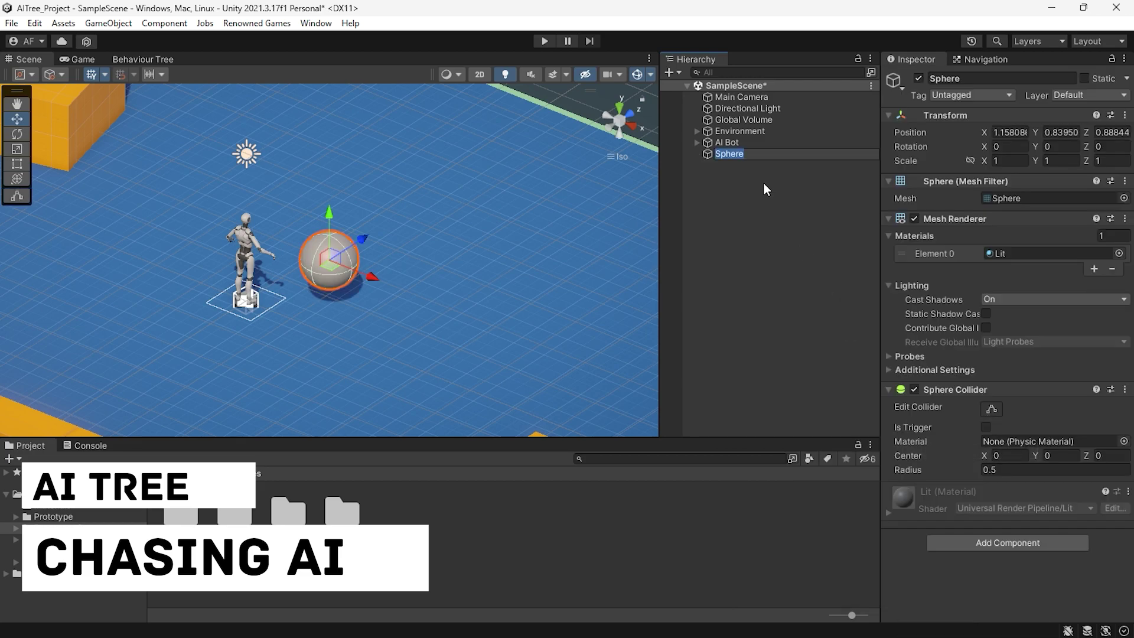
pyautogui.write('Target')
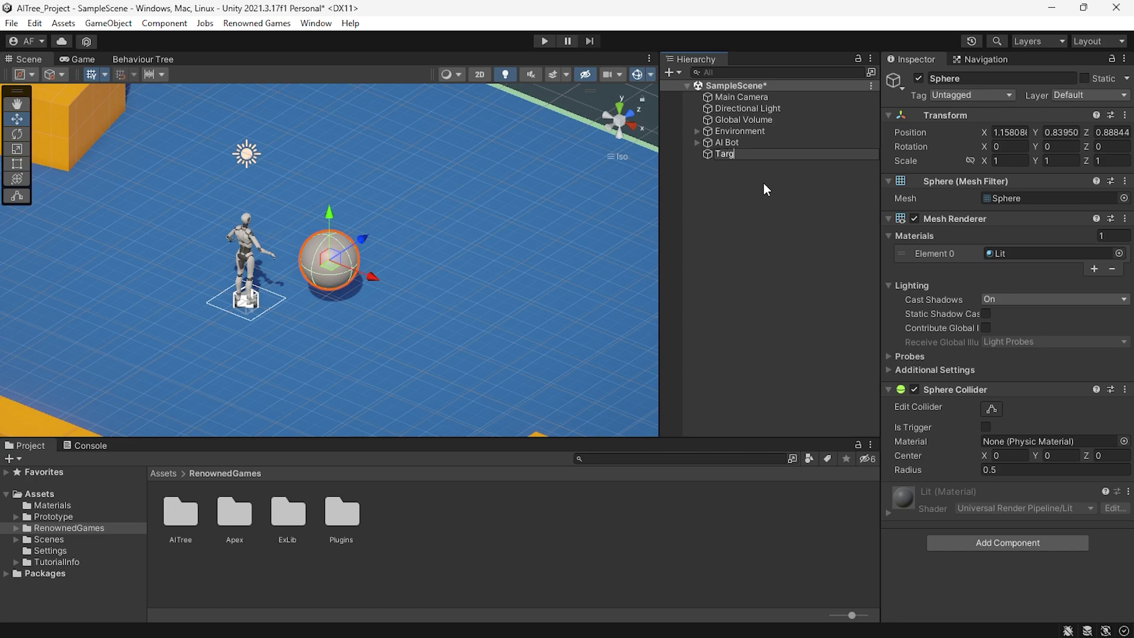
pyautogui.press('Return')
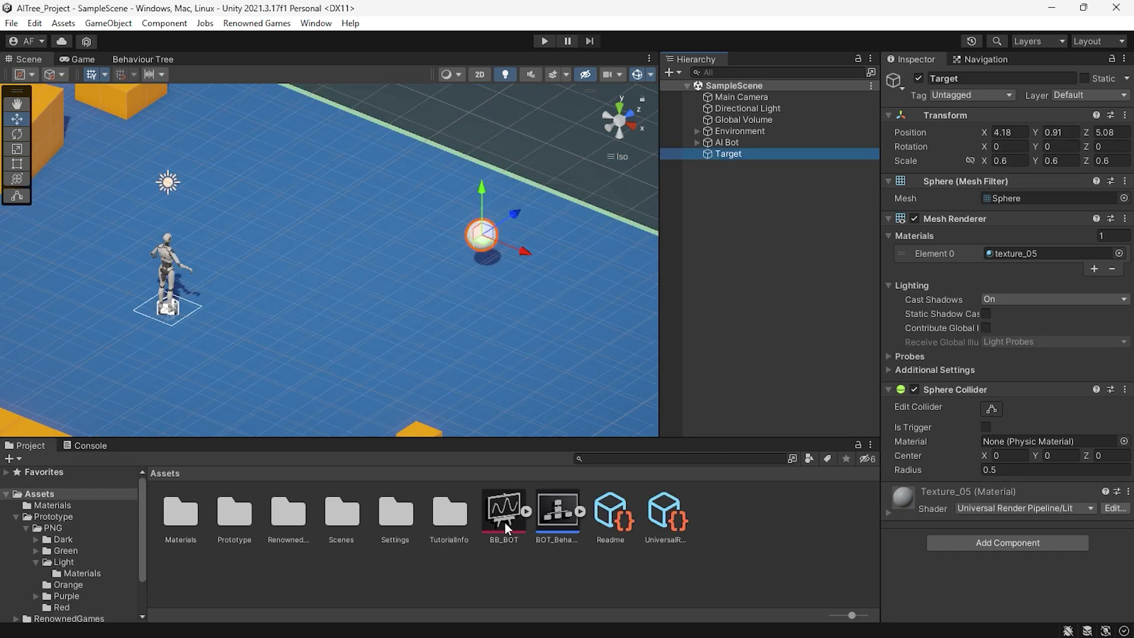
pyautogui.doubleClick(505, 522)
# - Add a new Transform key to the BB_BOT blackboard and select it for renaming
pyautogui.click(266, 205)
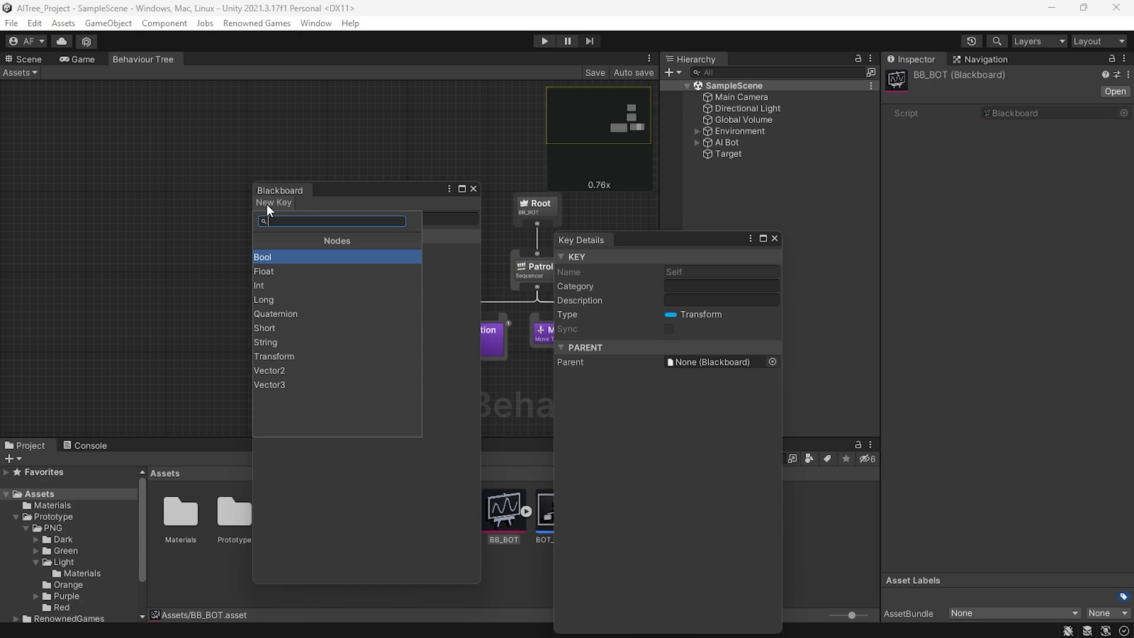
pyautogui.click(273, 357)
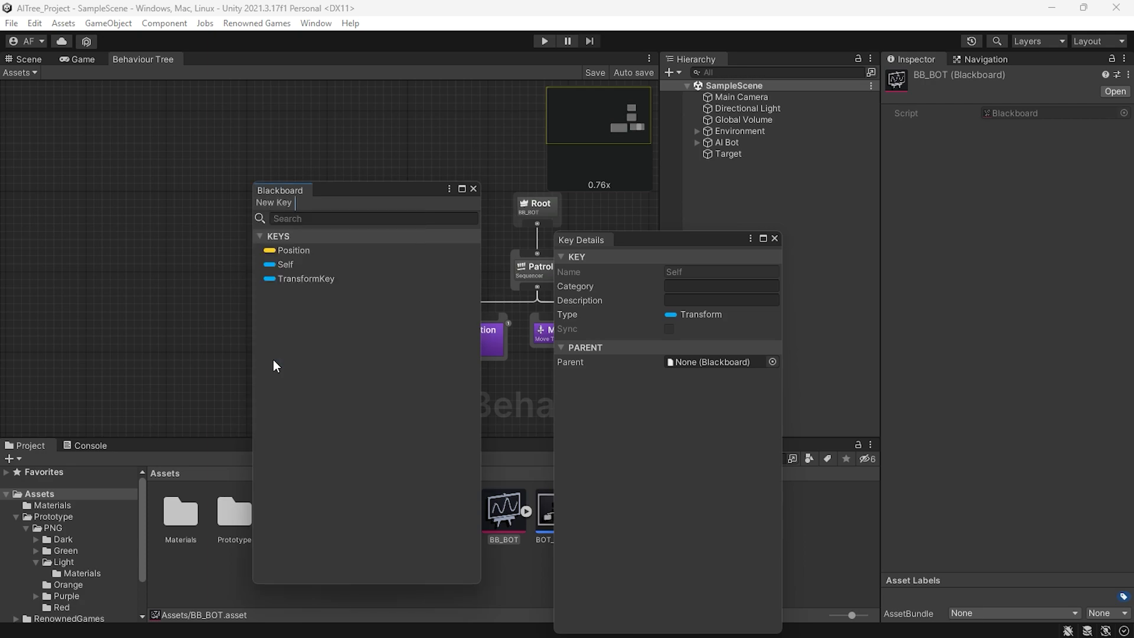
pyautogui.click(304, 277)
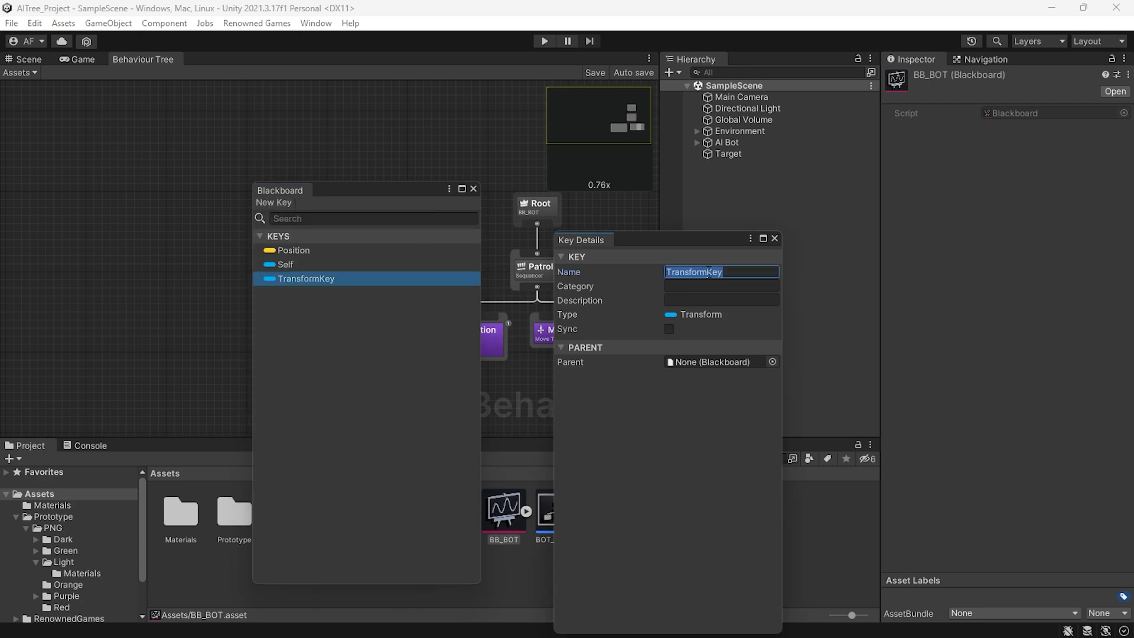
pyautogui.write('Target')
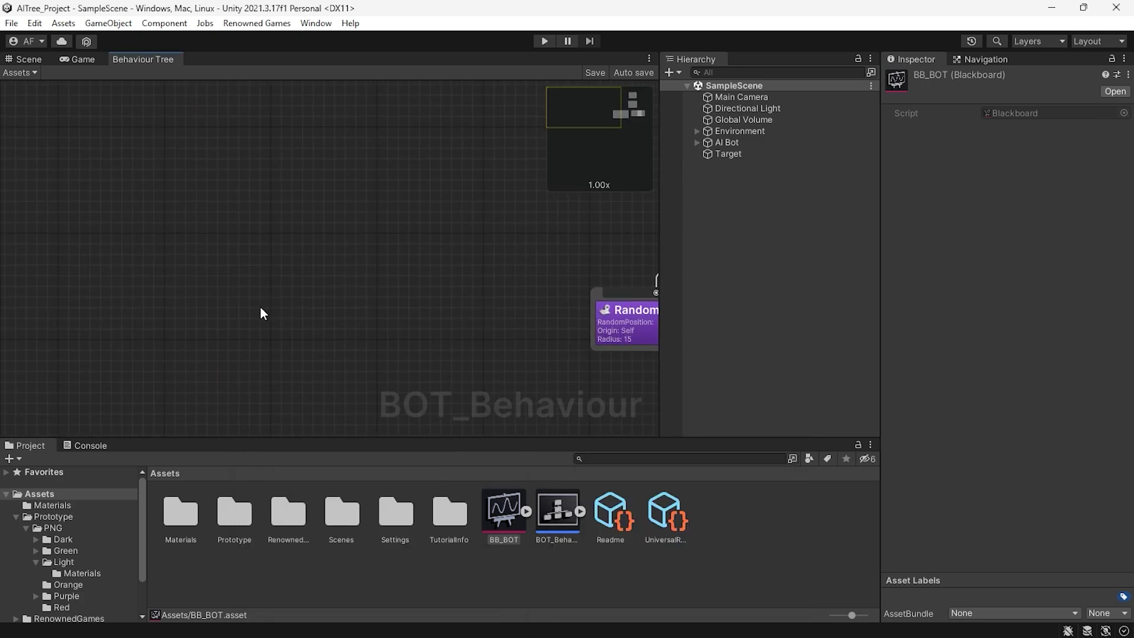
# - Add a Detection Signal task set to Alert, detection time 1.3, looking at Target
pyautogui.rightClick(259, 305)
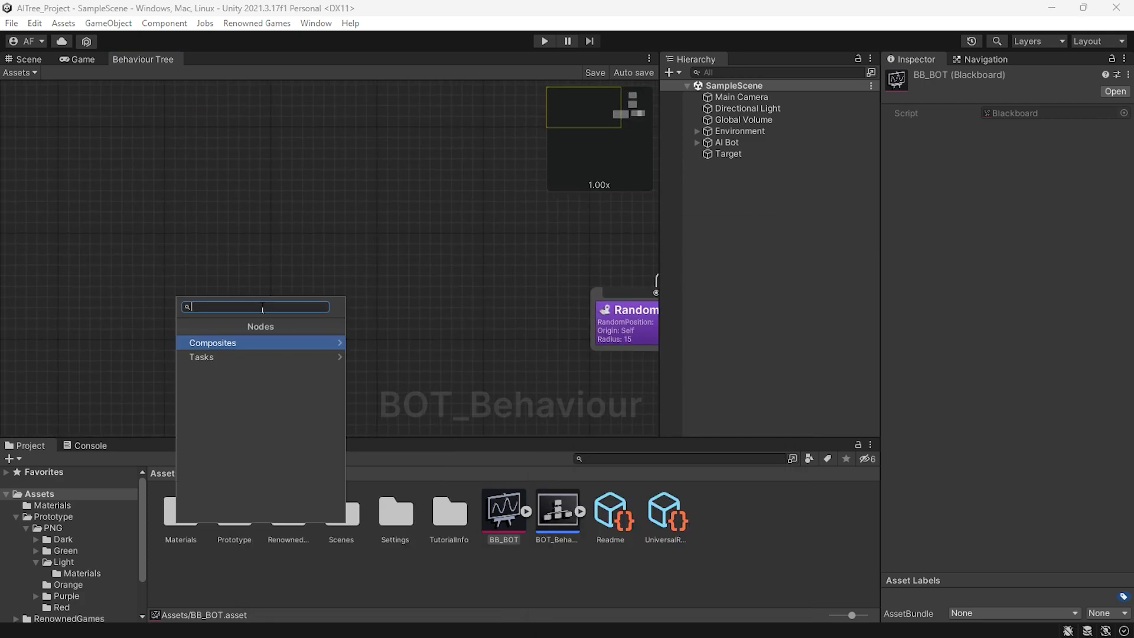
pyautogui.write('sign')
pyautogui.click(228, 343)
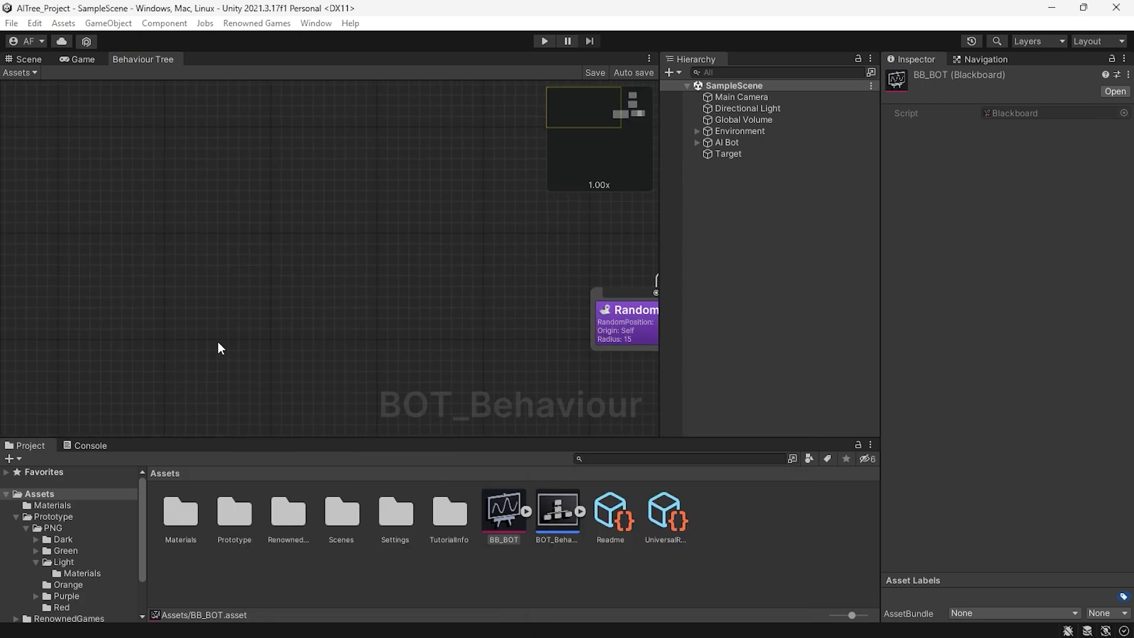
pyautogui.moveTo(315, 350); pyautogui.dragTo(219, 314)
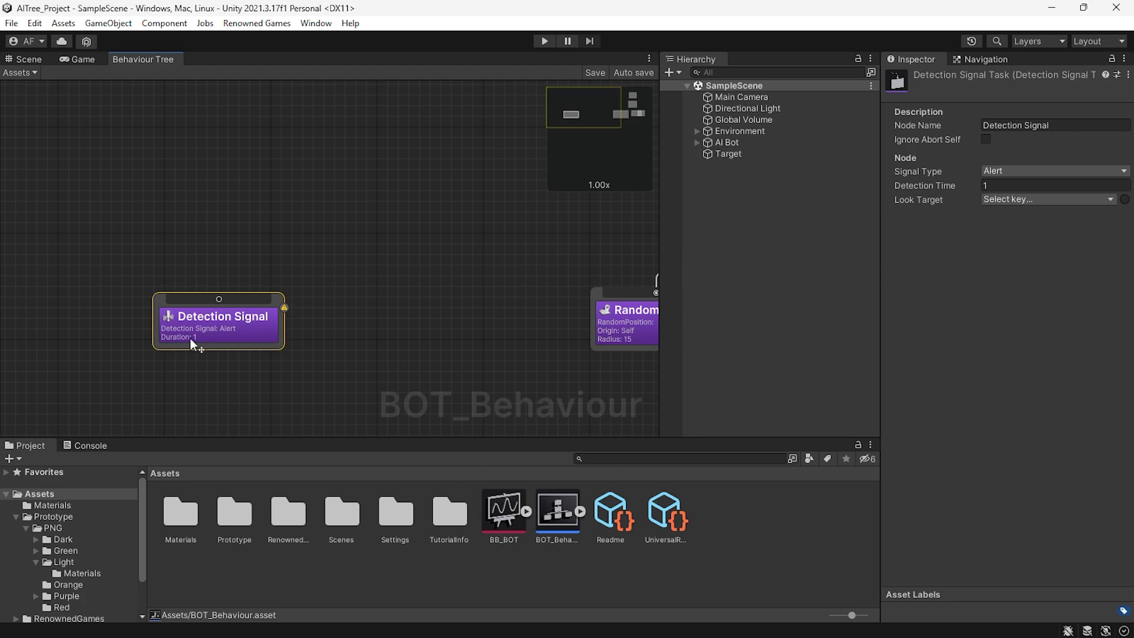
pyautogui.click(1046, 170)
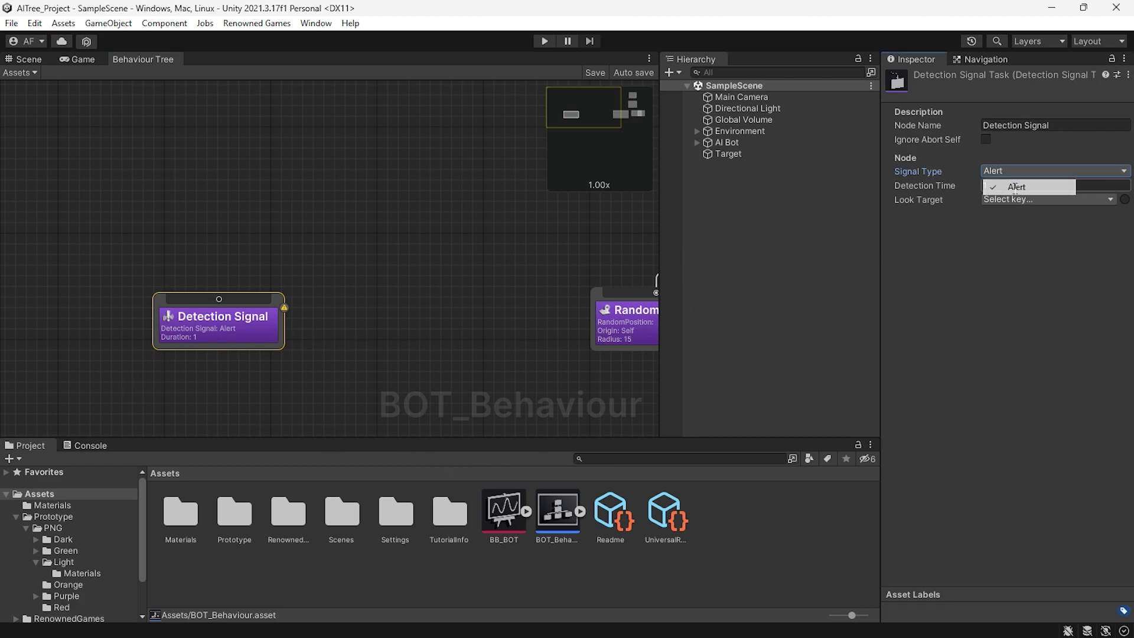
pyautogui.click(1028, 187)
pyautogui.write('.3')
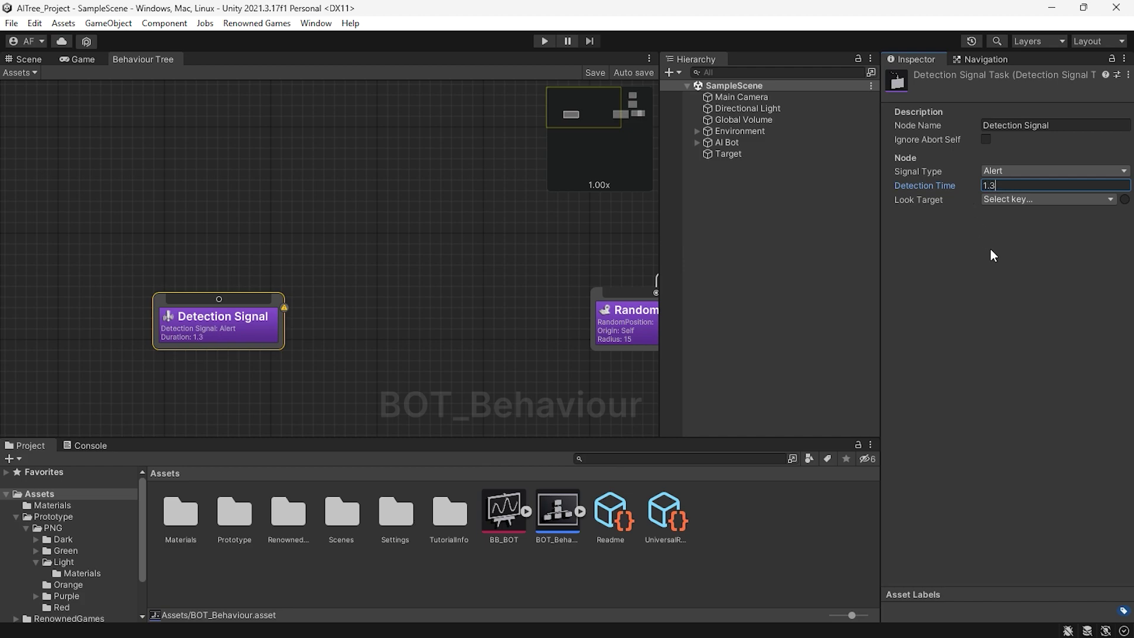
pyautogui.click(1010, 199)
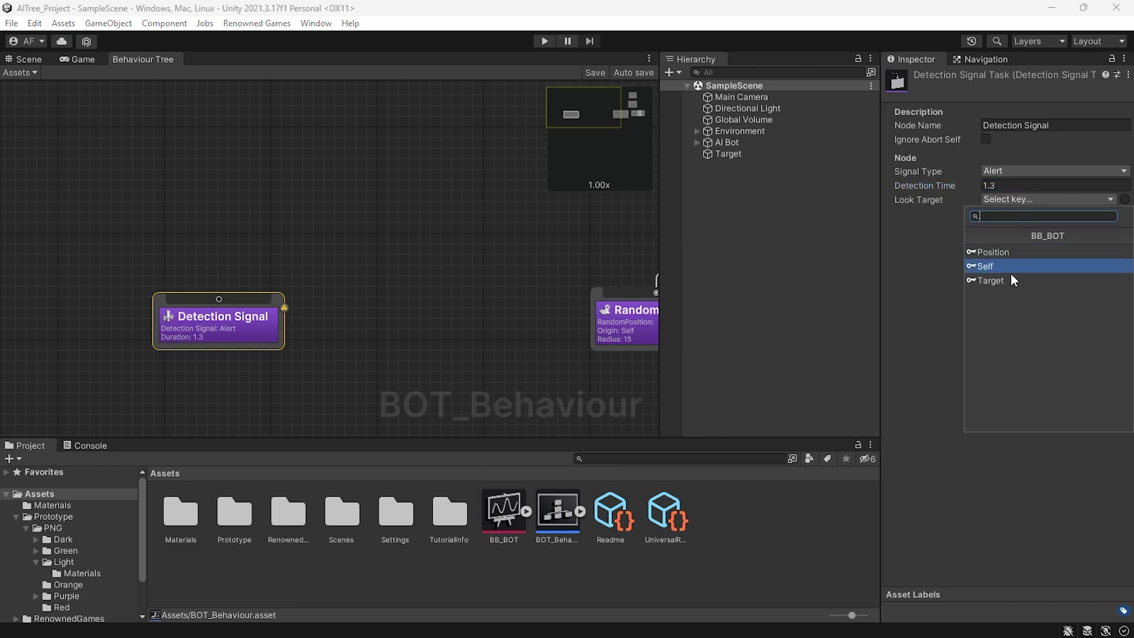
pyautogui.click(991, 280)
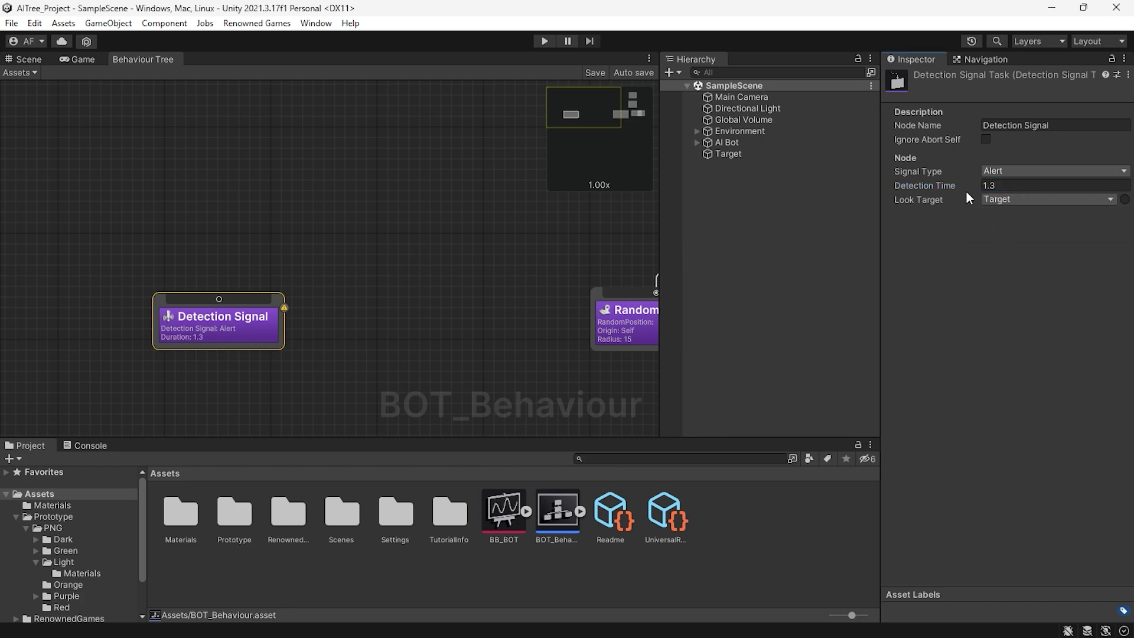
# - Add a Move To task beside Detection Signal that heads for the Target key
pyautogui.rightClick(341, 320)
pyautogui.write('move')
pyautogui.click(286, 413)
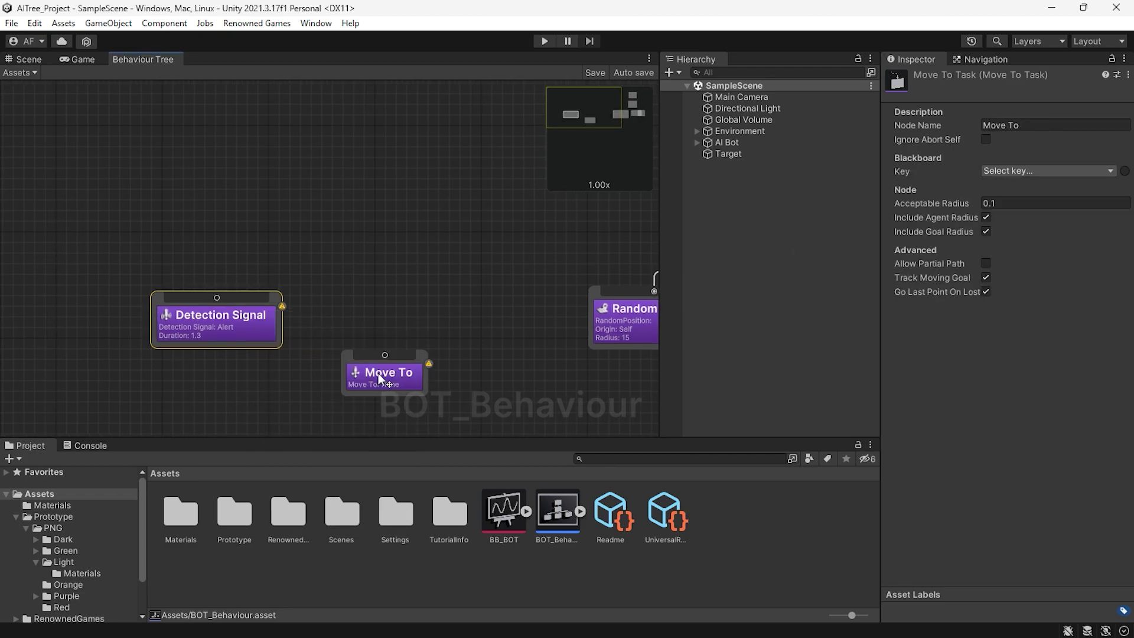
pyautogui.moveTo(369, 375); pyautogui.dragTo(365, 324)
pyautogui.click(1047, 170)
pyautogui.click(997, 251)
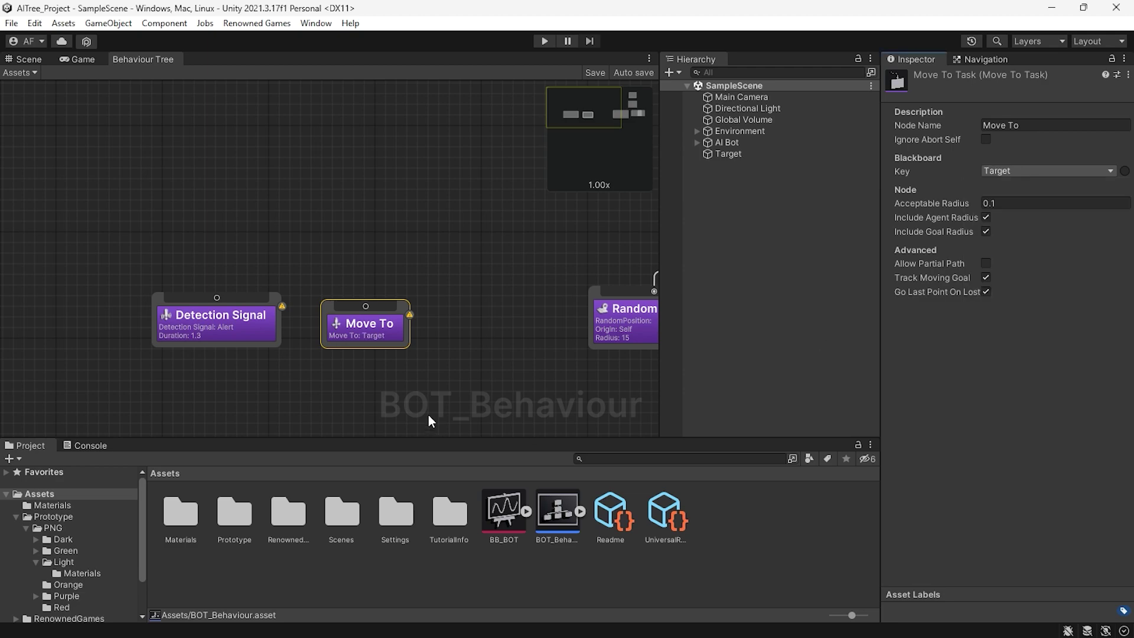
# - Add a Wait task with a plain Wait Time of 0.9 and Random Deviation of 0.2
pyautogui.rightClick(447, 329)
pyautogui.write('wait')
pyautogui.click(408, 360)
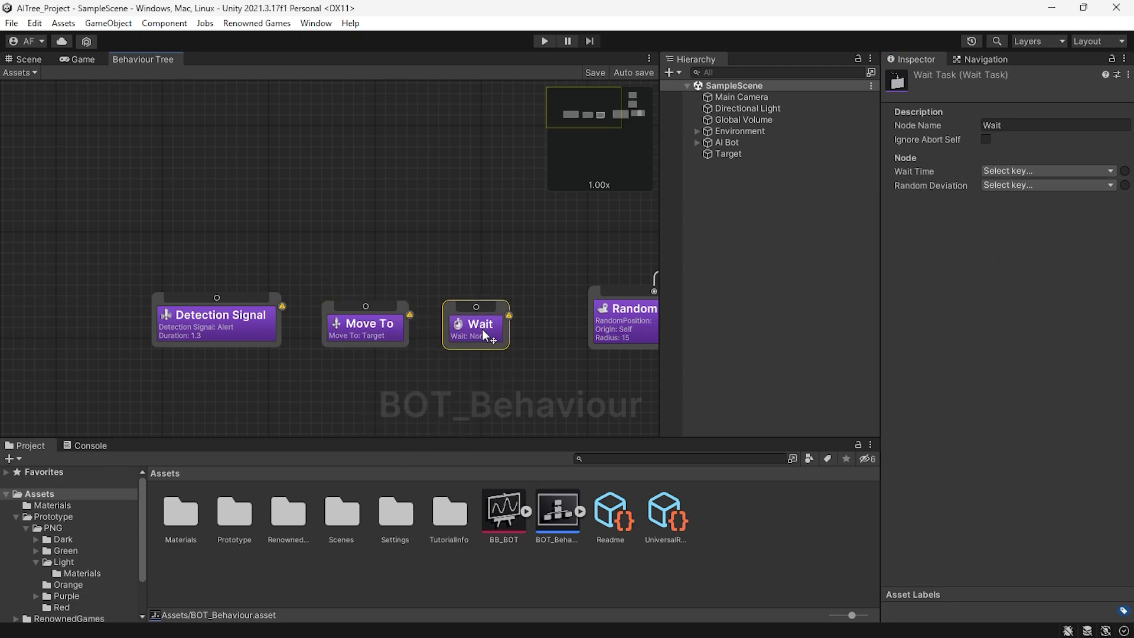
pyautogui.click(1047, 186)
pyautogui.click(1124, 170)
pyautogui.click(1048, 171)
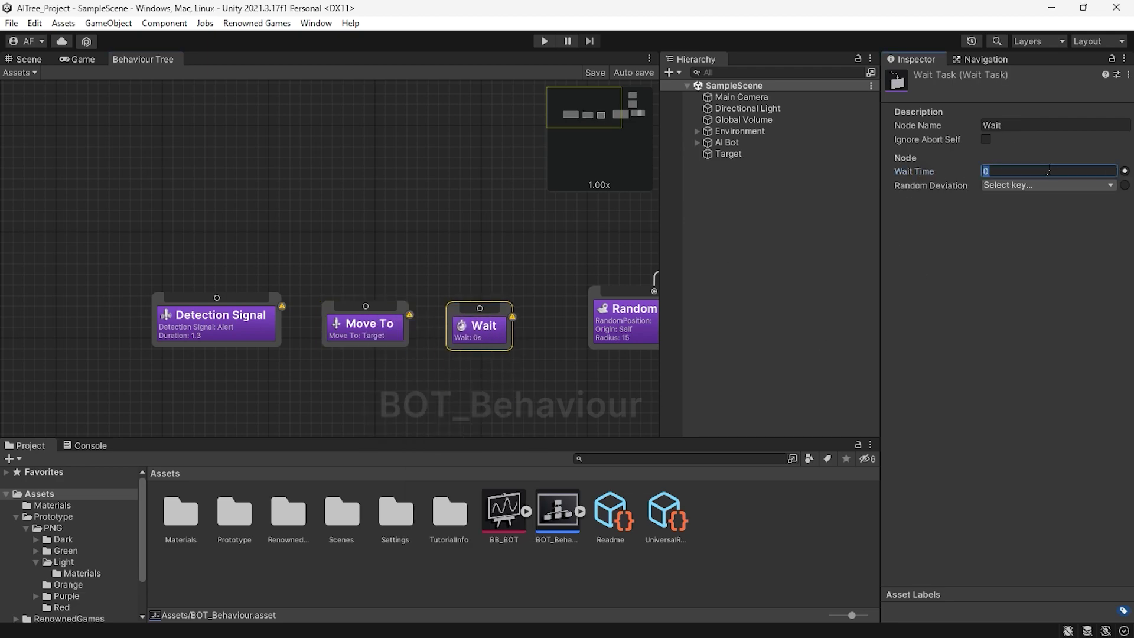
pyautogui.write('9')
pyautogui.click(1124, 186)
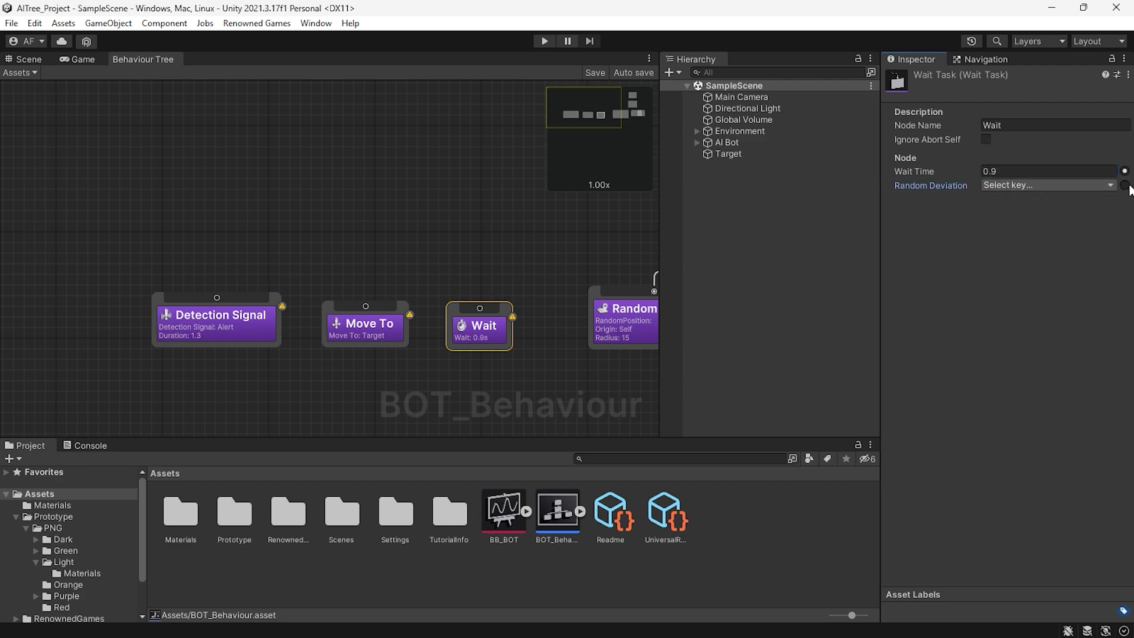
pyautogui.click(1047, 185)
pyautogui.write('0.2')
pyautogui.press('Return')
pyautogui.moveTo(441, 319); pyautogui.dragTo(398, 302, button='middle')
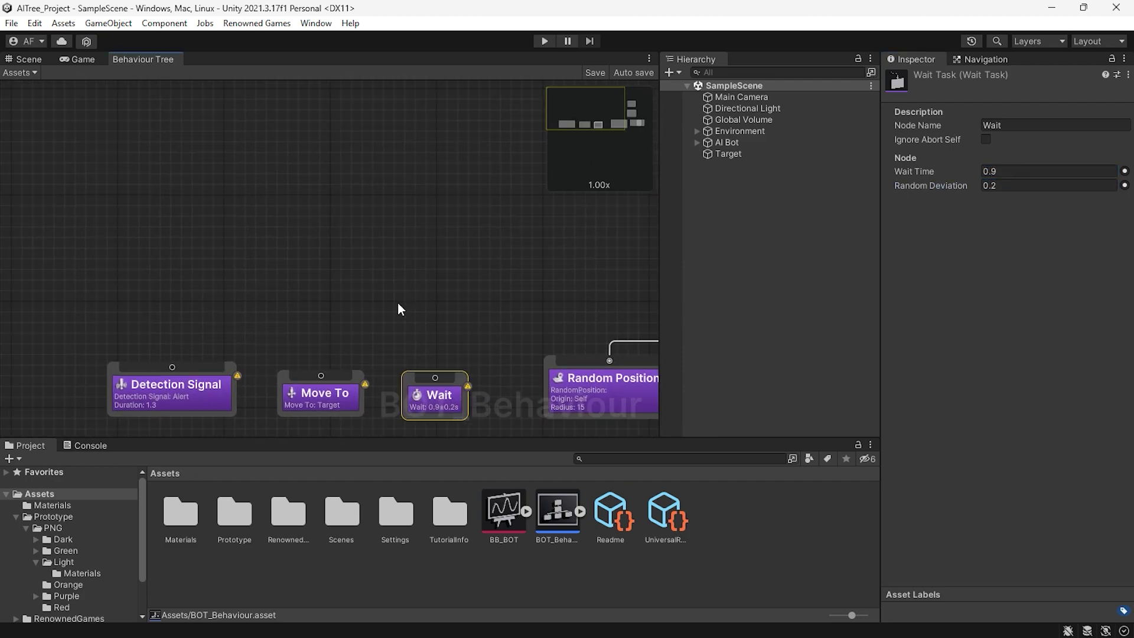
# - Add a Sequencer composite above the tasks and rename it Pursue
pyautogui.rightClick(355, 258)
pyautogui.write('squ')
pyautogui.press('BackSpace')
pyautogui.press('BackSpace')
pyautogui.press('BackSpace')
pyautogui.click(293, 299)
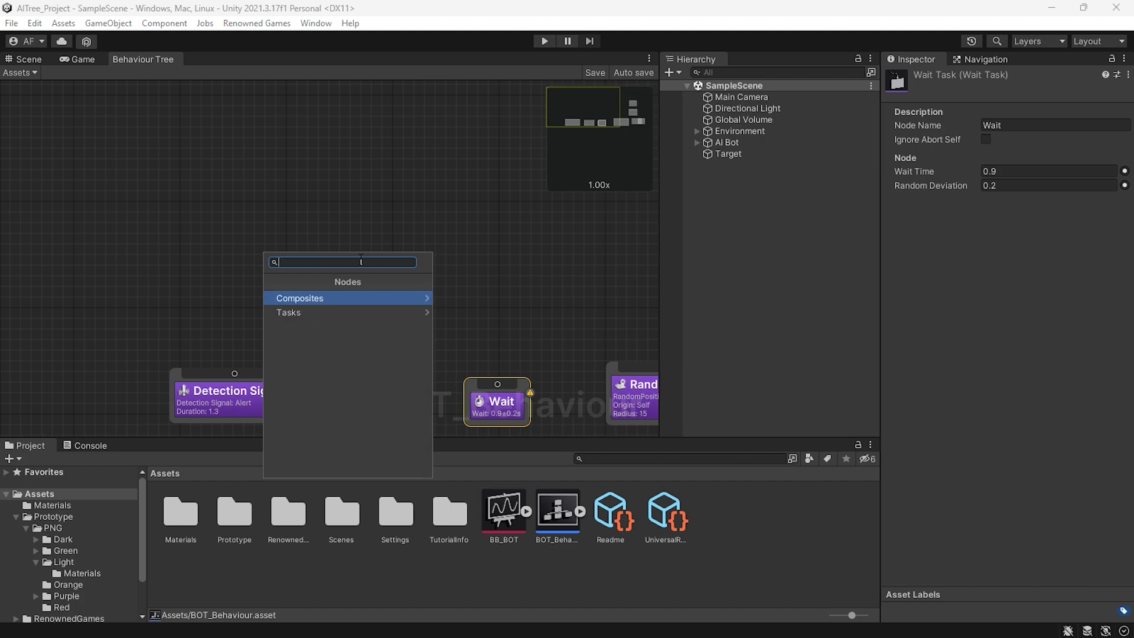
pyautogui.click(293, 329)
pyautogui.moveTo(384, 322); pyautogui.dragTo(337, 298)
pyautogui.click(1047, 125)
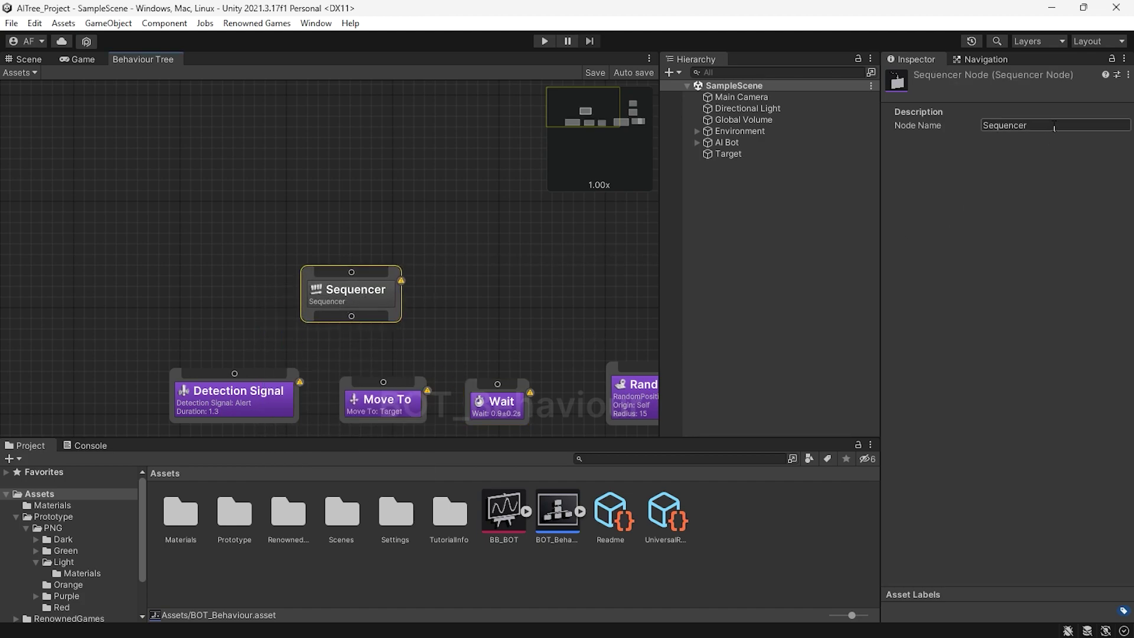
pyautogui.hotkey('ctrl', 'a')
pyautogui.press('BackSpace')
pyautogui.write('Pursue')
pyautogui.press('Return')
# - Give Pursue a Has Target? Blackboard Condition on Target, Is Set, aborting both branches
pyautogui.rightClick(330, 299)
pyautogui.click(331, 299)
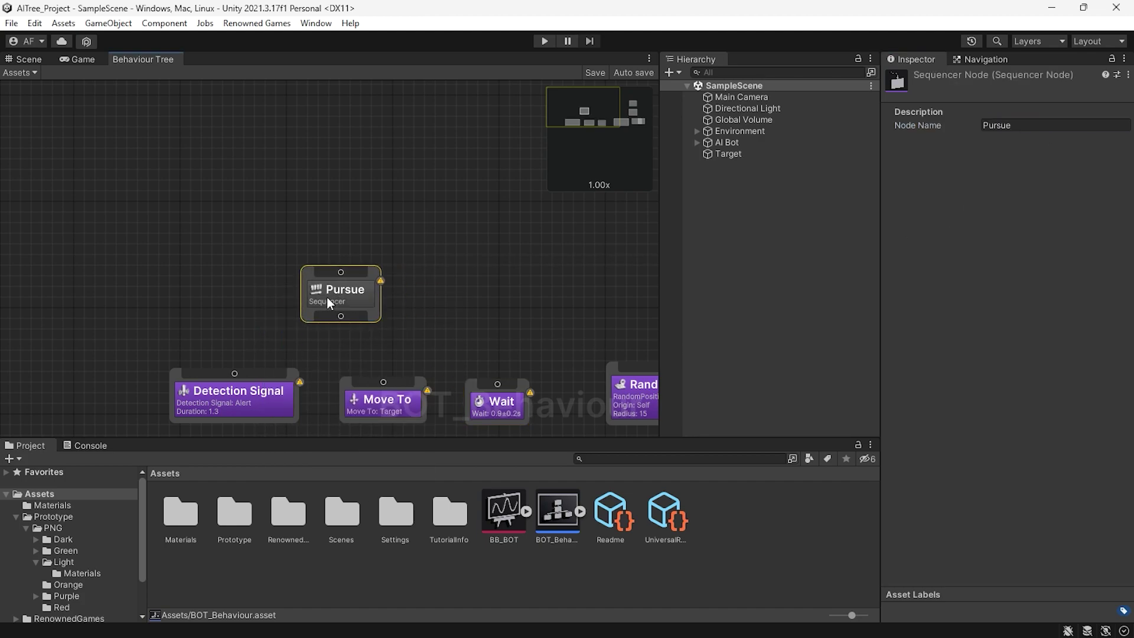
pyautogui.rightClick(330, 298)
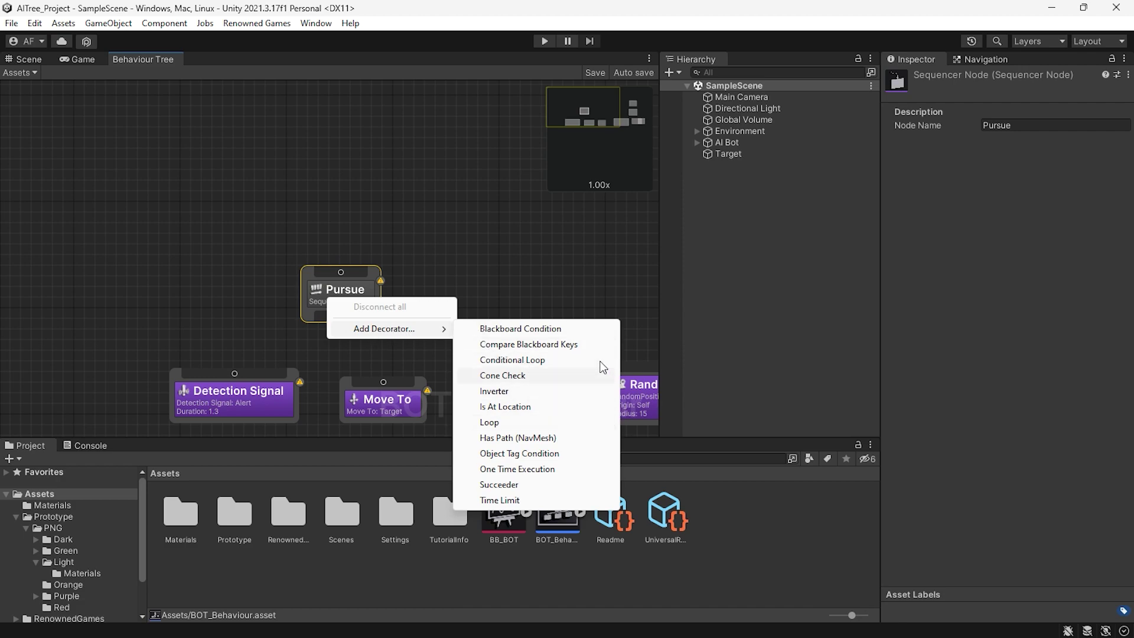
pyautogui.click(514, 329)
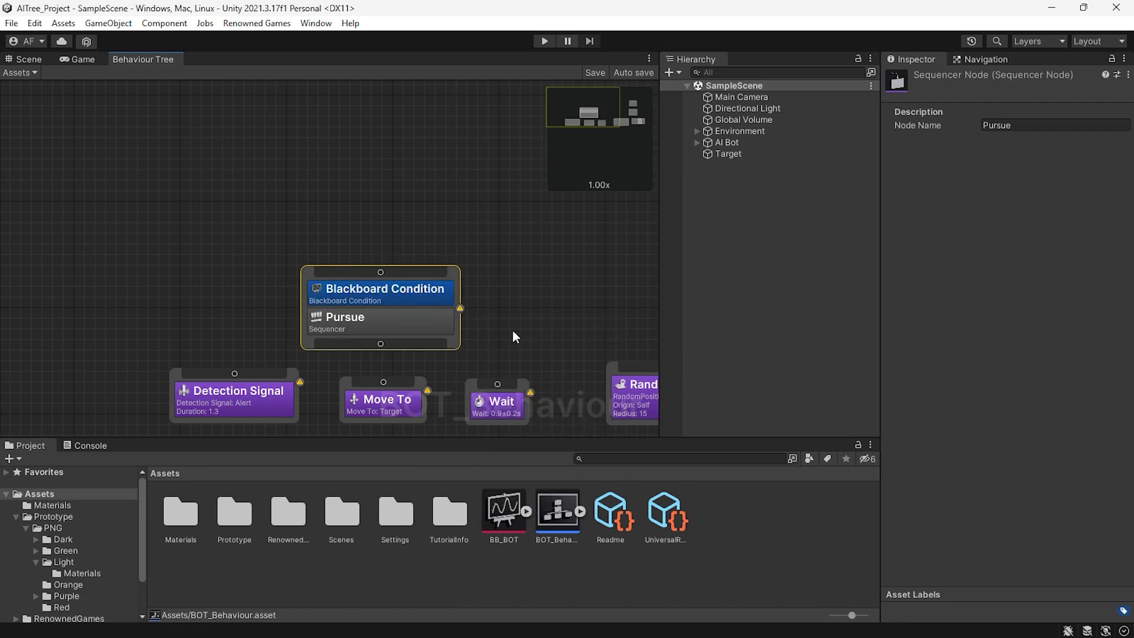
pyautogui.click(380, 292)
pyautogui.click(1083, 125)
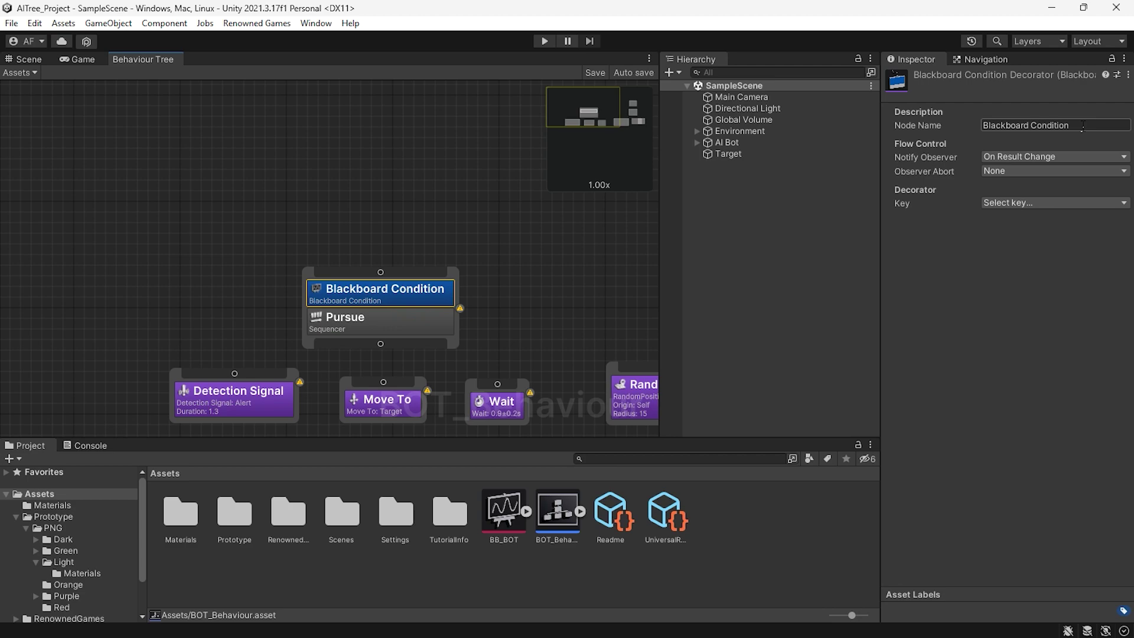
pyautogui.write('Has Targ')
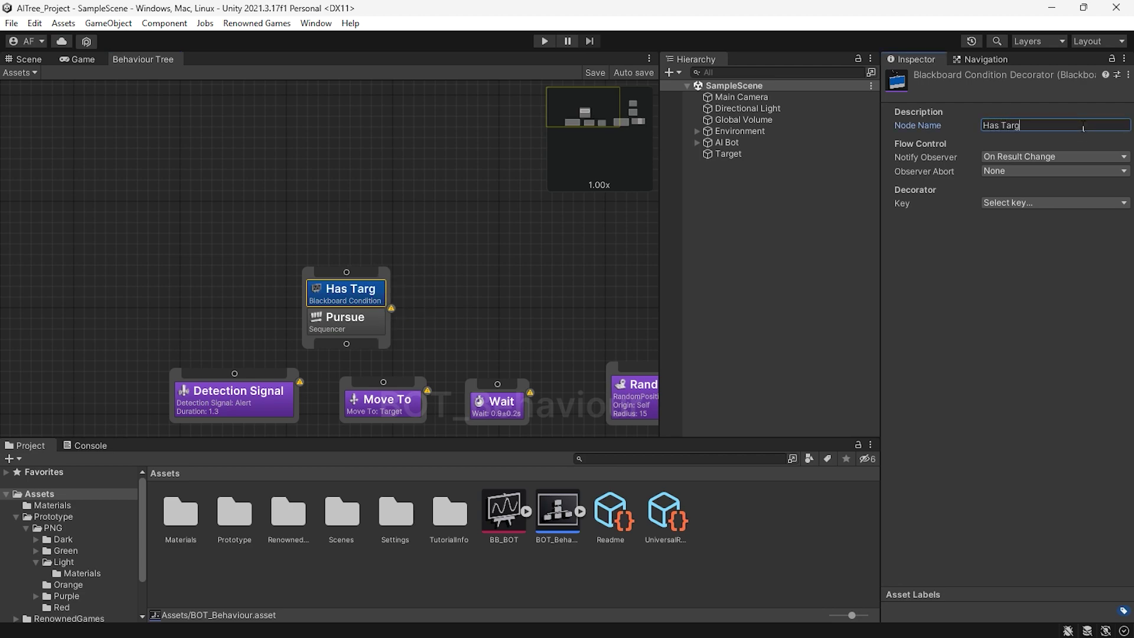
pyautogui.write('et?')
pyautogui.click(1054, 170)
pyautogui.click(1012, 233)
pyautogui.click(1055, 202)
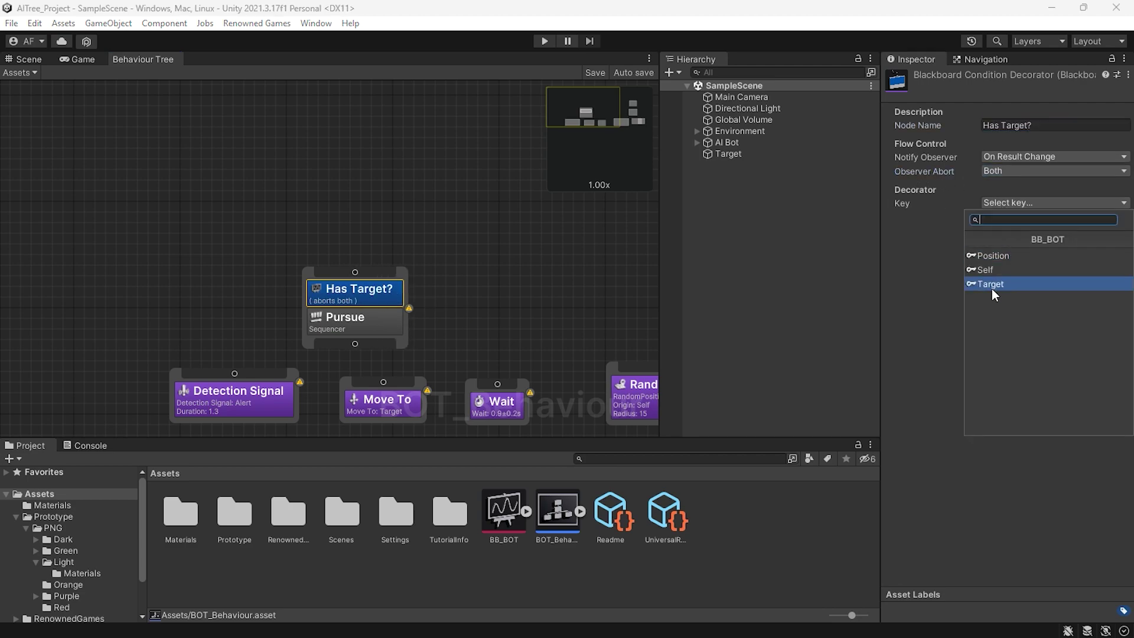
pyautogui.click(996, 286)
pyautogui.click(1054, 216)
pyautogui.click(1029, 232)
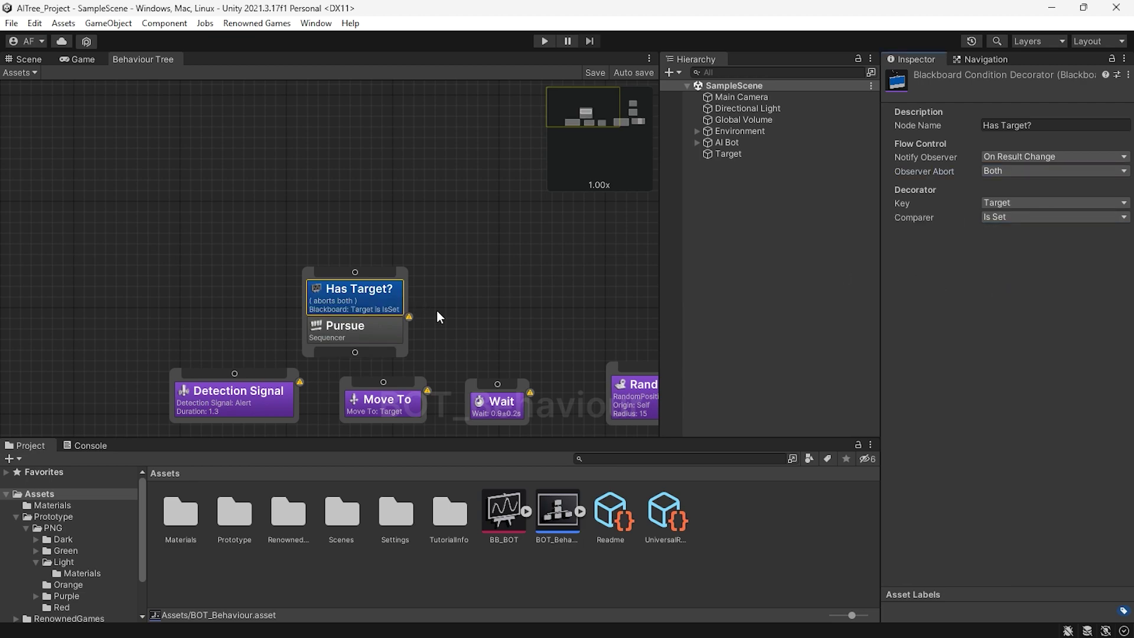
# - Wire Pursue to its Detection Signal and Move To children
pyautogui.moveTo(482, 344); pyautogui.dragTo(475, 323, button='middle')
pyautogui.moveTo(354, 326); pyautogui.dragTo(226, 347)
pyautogui.click(177, 392)
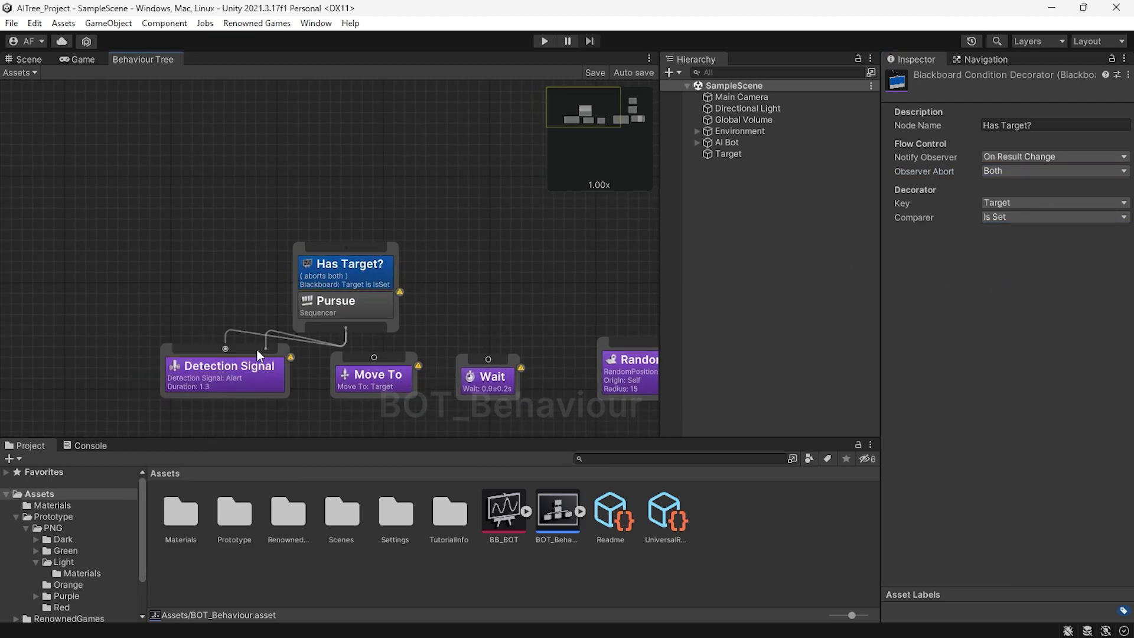
pyautogui.moveTo(344, 335)
pyautogui.mouseDown()
pyautogui.moveTo(377, 358)
pyautogui.moveTo(484, 360)
pyautogui.mouseUp()
# - Wire Pursue to Wait and add a Selector node above the Has Target? branch
pyautogui.moveTo(484, 361); pyautogui.dragTo(417, 414, button='middle')
pyautogui.rightClick(280, 202)
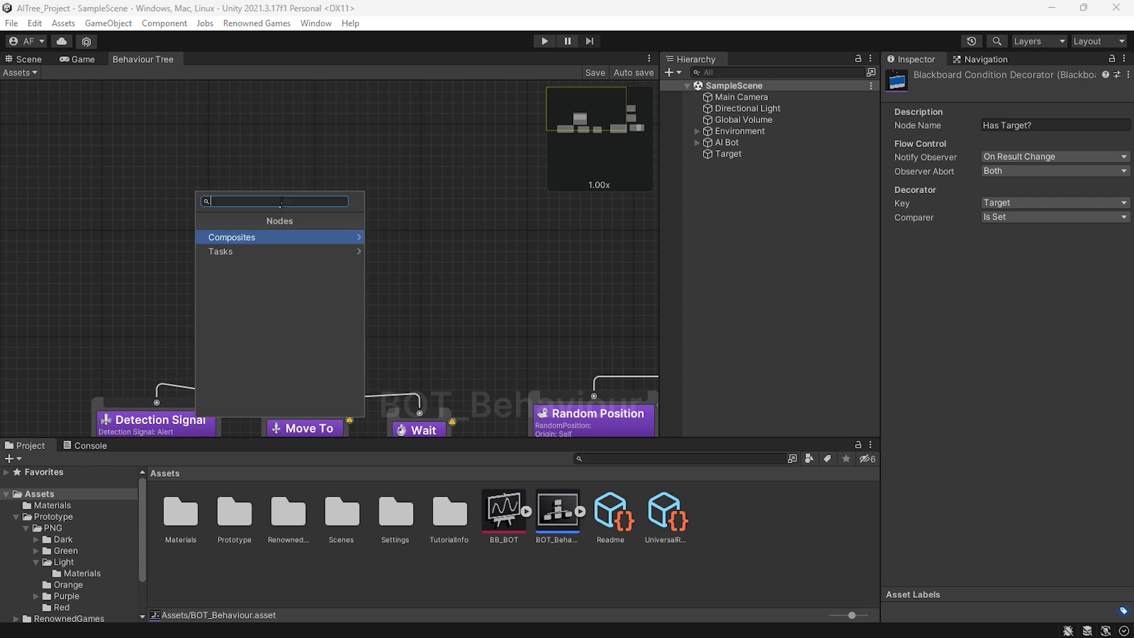
pyautogui.write('sele')
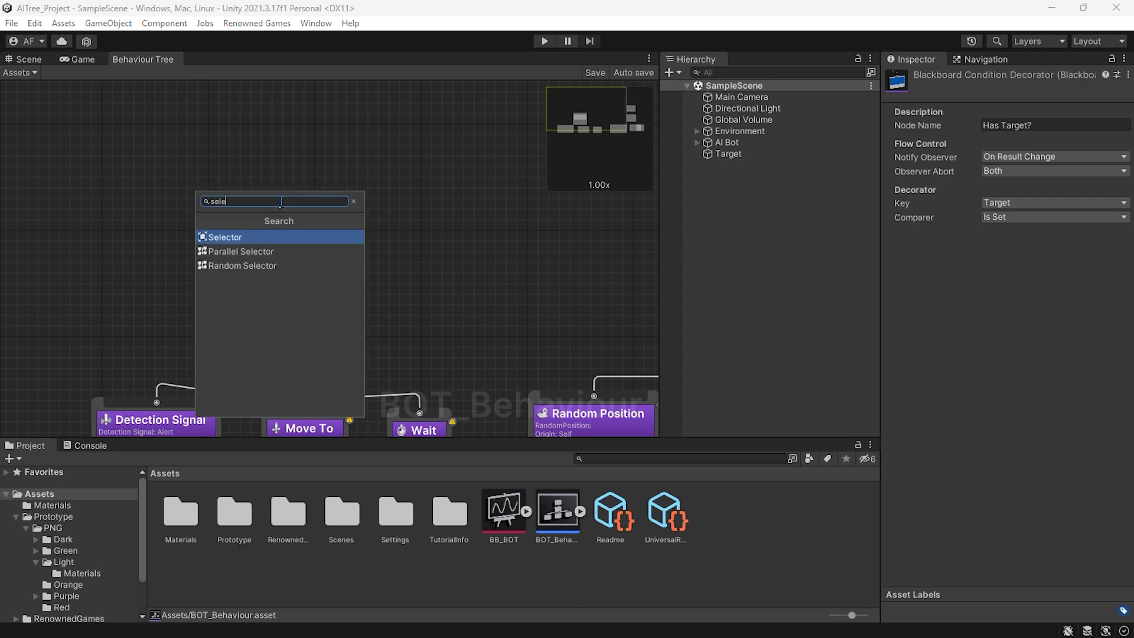
pyautogui.press('Return')
pyautogui.moveTo(299, 261); pyautogui.dragTo(398, 194)
pyautogui.scroll(-2, 398, 268)
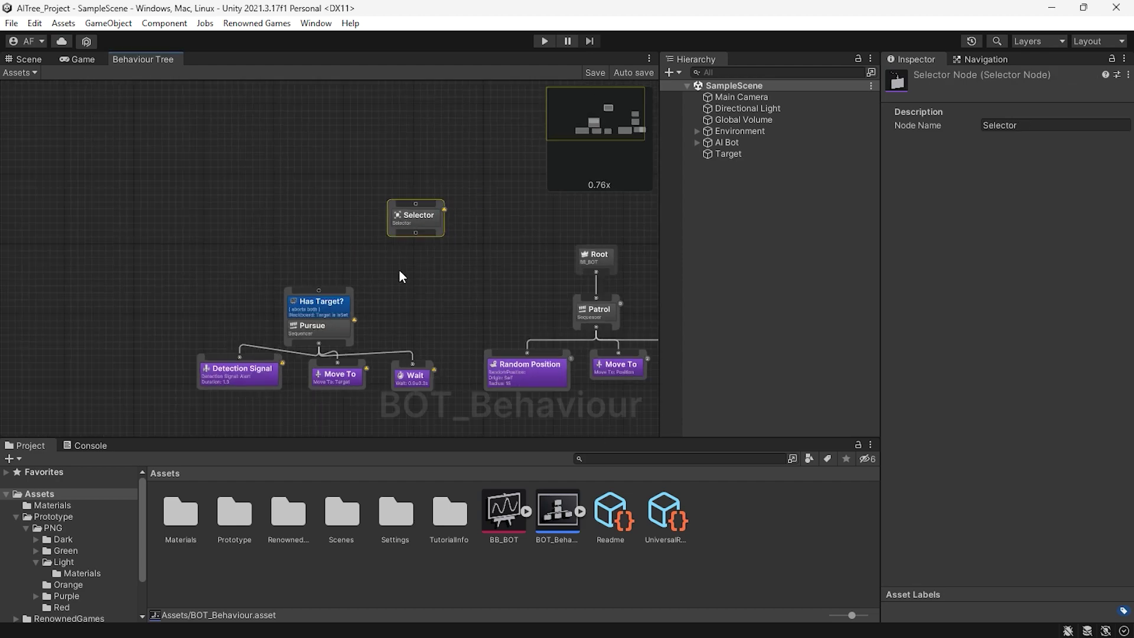
pyautogui.scroll(-2, 341, 270)
pyautogui.scroll(1, 363, 261)
pyautogui.scroll(1, 354, 240)
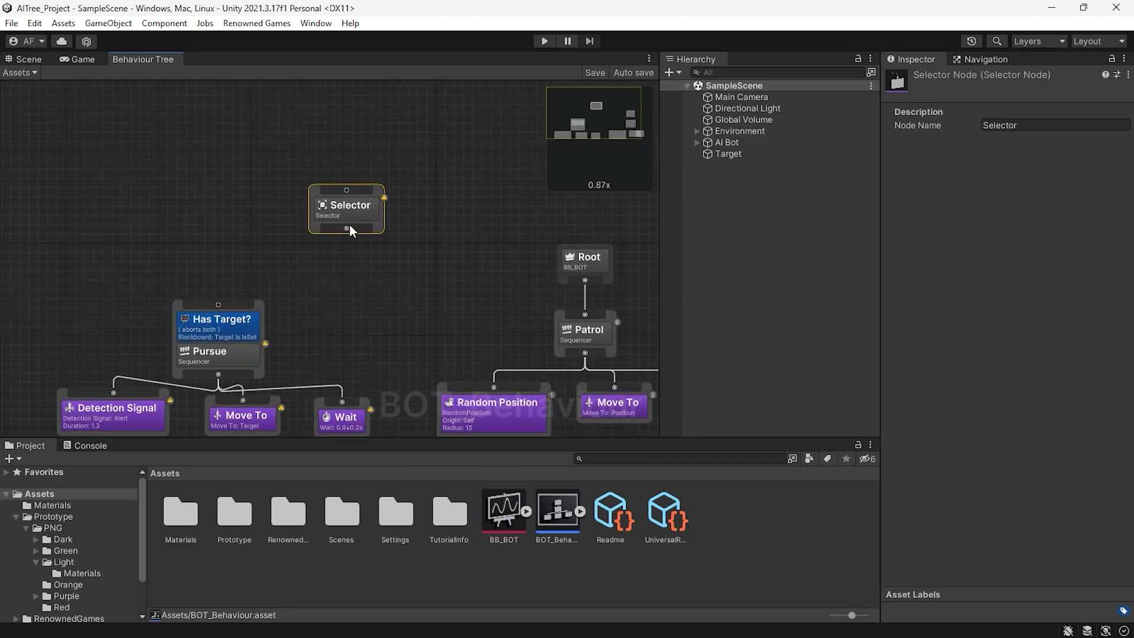
# - Connect the Selector to Pursue and Patrol, moving Patrol off the Root and Root above the Selector
pyautogui.moveTo(260, 300); pyautogui.dragTo(151, 296)
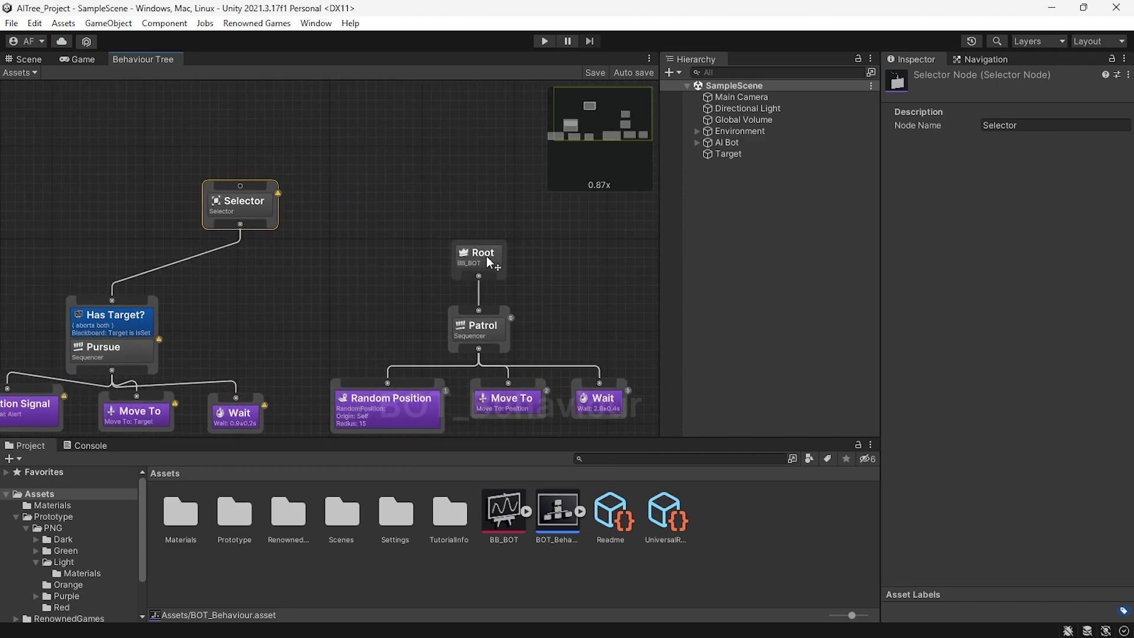
pyautogui.moveTo(478, 257)
pyautogui.mouseDown()
pyautogui.moveTo(440, 190)
pyautogui.moveTo(406, 177)
pyautogui.mouseUp()
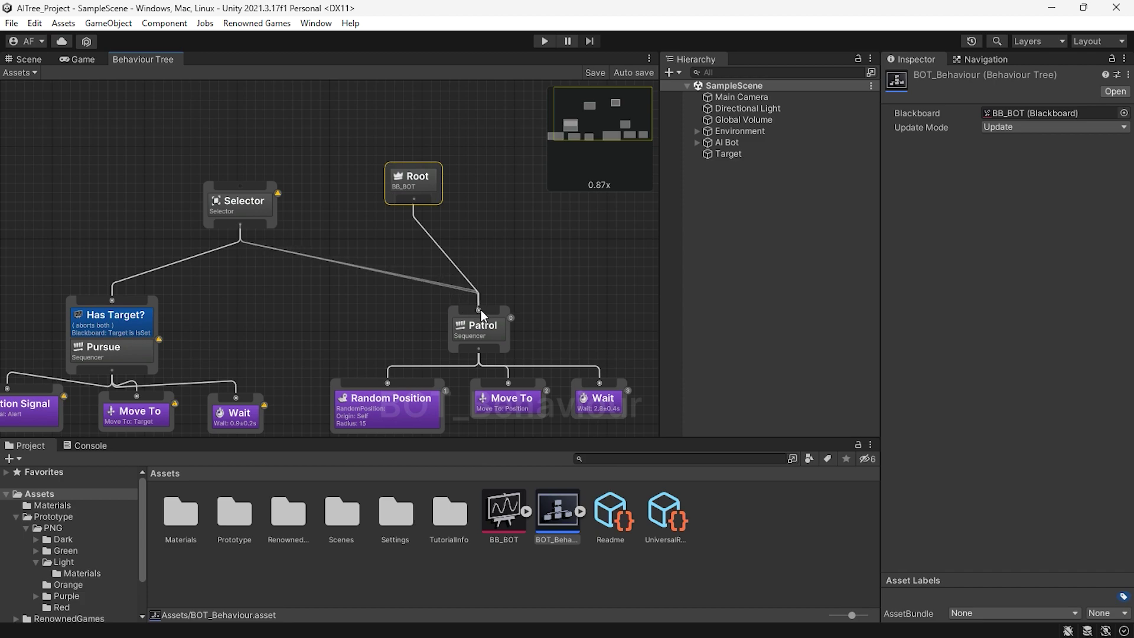
pyautogui.moveTo(263, 232); pyautogui.dragTo(478, 311)
pyautogui.moveTo(368, 286); pyautogui.dragTo(408, 325)
pyautogui.moveTo(459, 220)
pyautogui.mouseDown()
pyautogui.moveTo(294, 148)
pyautogui.moveTo(293, 177)
pyautogui.mouseUp()
# - Auto Arrange the graph to tidy the tree layout
pyautogui.click(411, 243)
pyautogui.rightClick(387, 232)
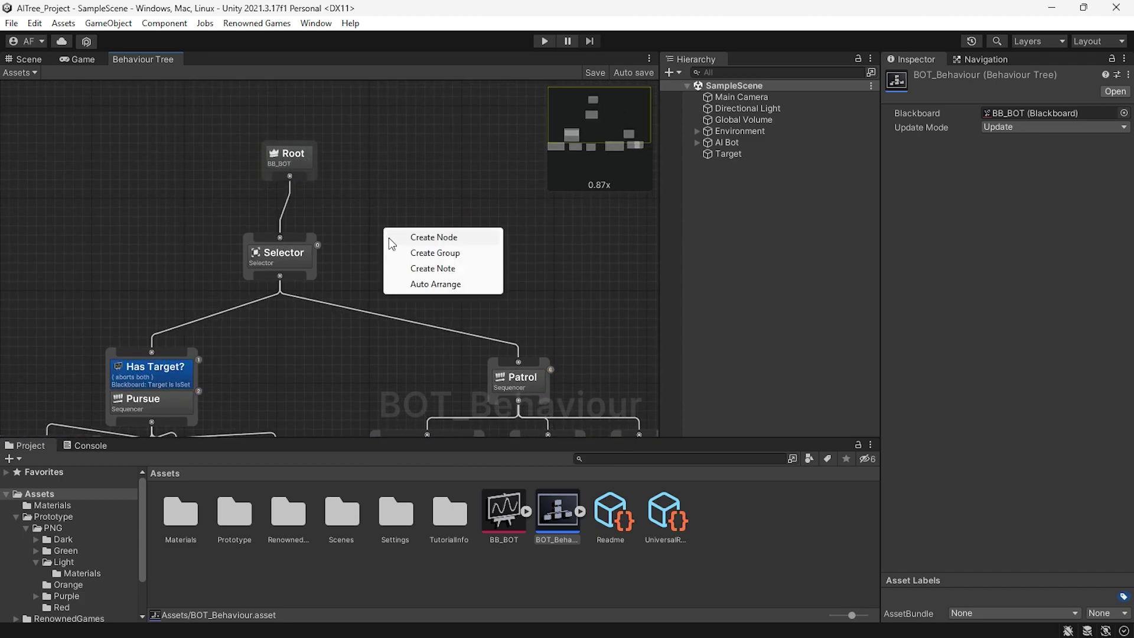
pyautogui.click(422, 286)
pyautogui.scroll(-2, 433, 321)
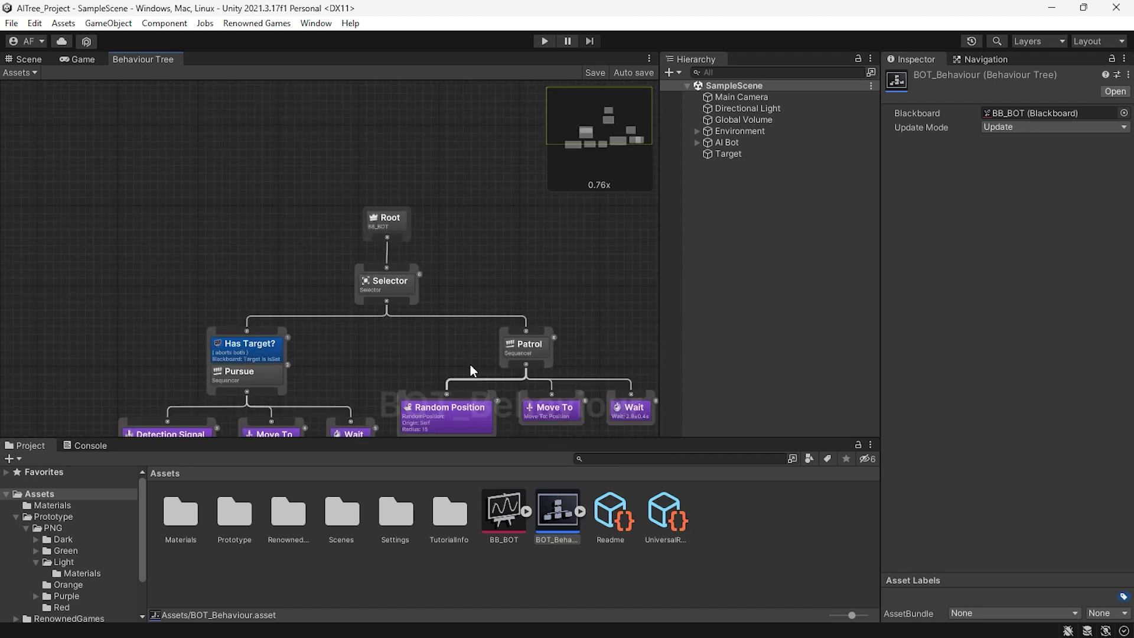
pyautogui.scroll(2, 401, 322)
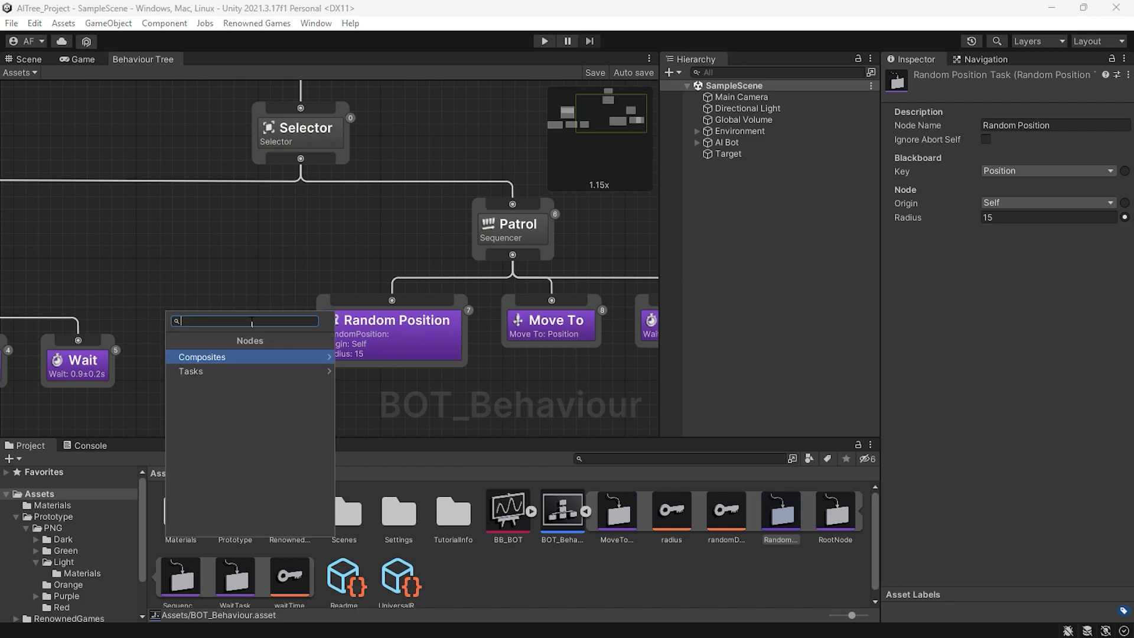
pyautogui.write('sign')
# - Add a Neutral Detection Signal with Loss Time 0.7 and wire it as Patrol's first child
pyautogui.click(213, 356)
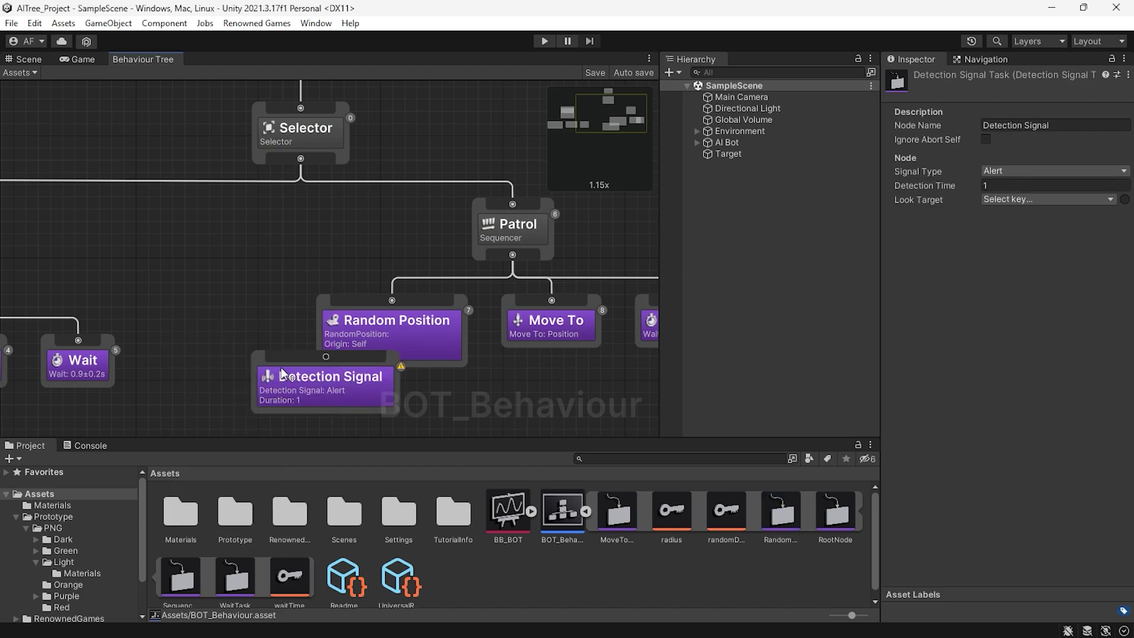
pyautogui.moveTo(283, 373); pyautogui.dragTo(185, 325)
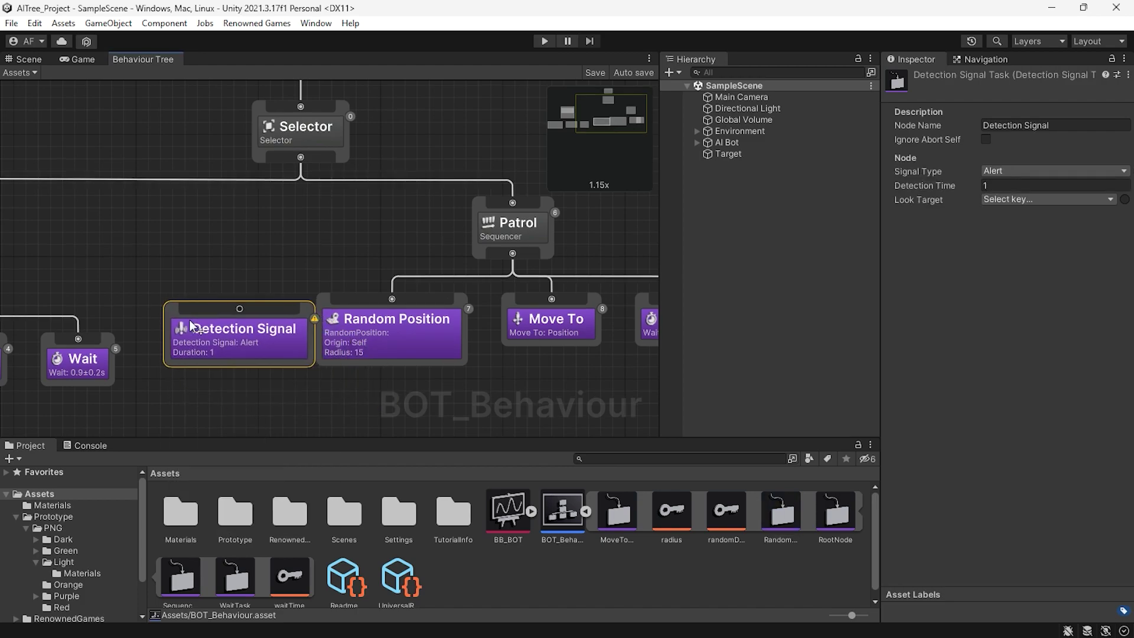
pyautogui.click(1010, 171)
pyautogui.click(1014, 209)
pyautogui.click(1001, 187)
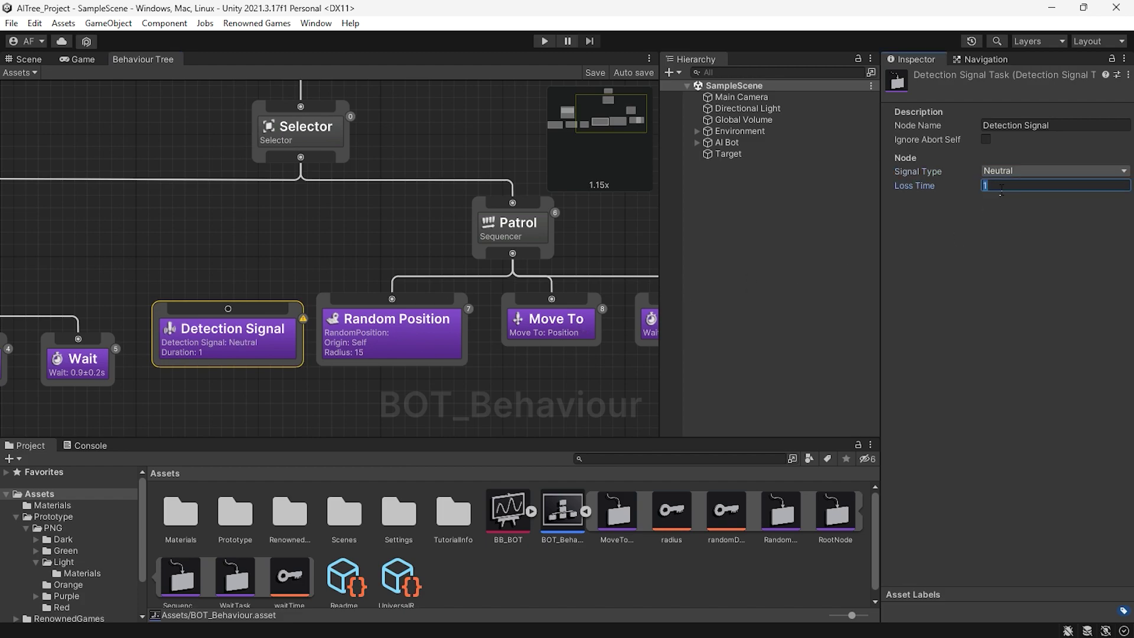
pyautogui.write('0.7')
pyautogui.click(957, 283)
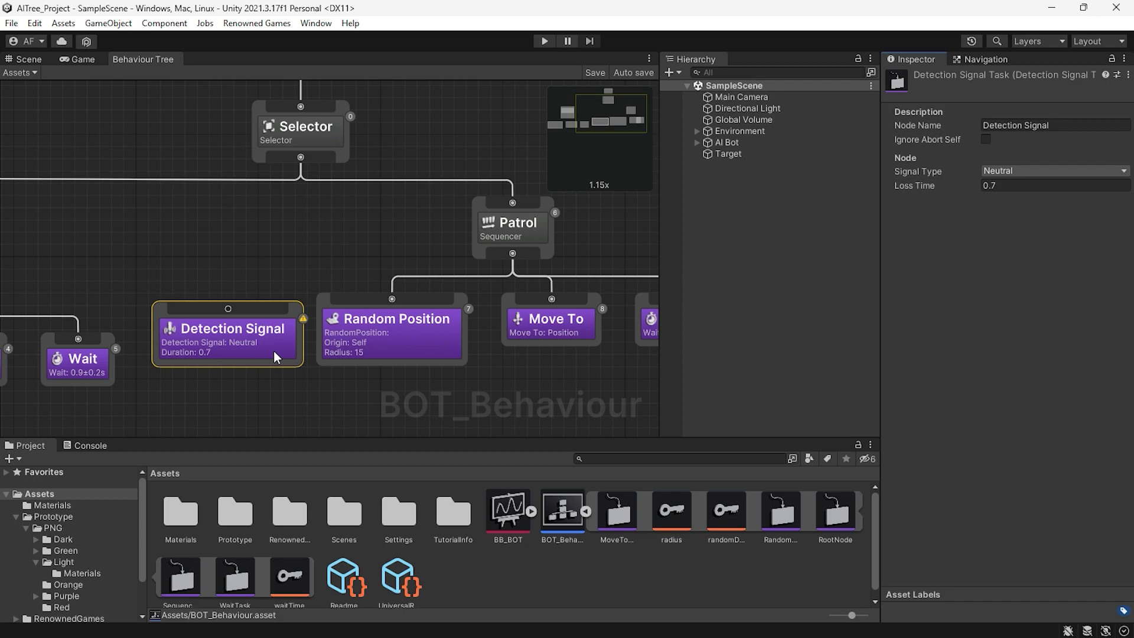
pyautogui.moveTo(227, 308); pyautogui.dragTo(513, 255)
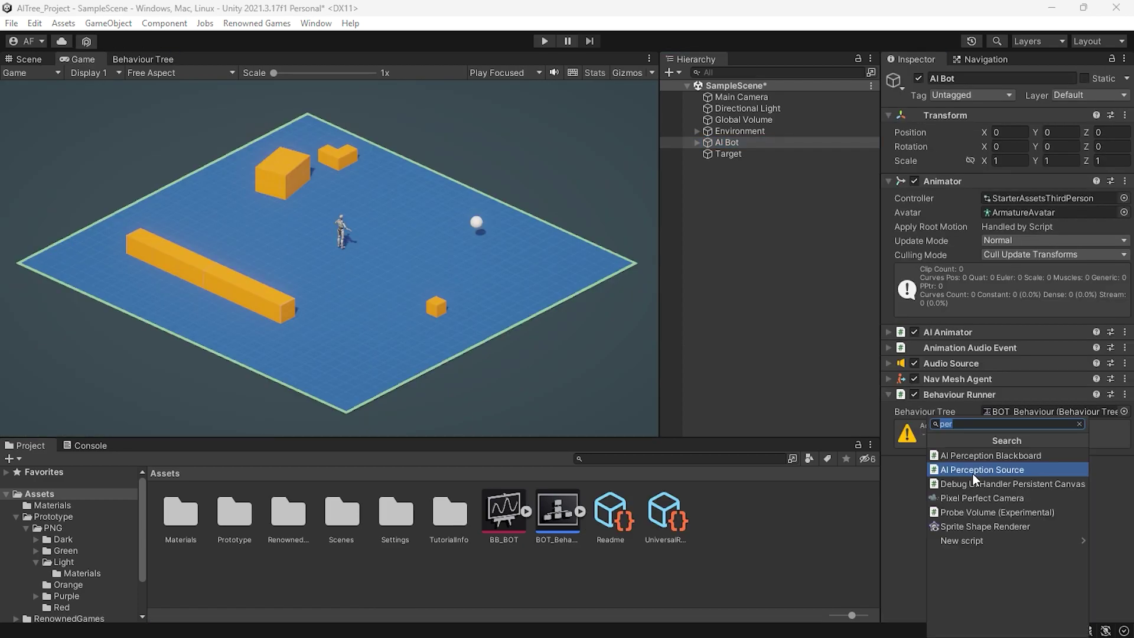
# - Add an AI Perception Blackboard on AI Bot writing to Target, with an AIPerceptionSightConfig
pyautogui.click(970, 457)
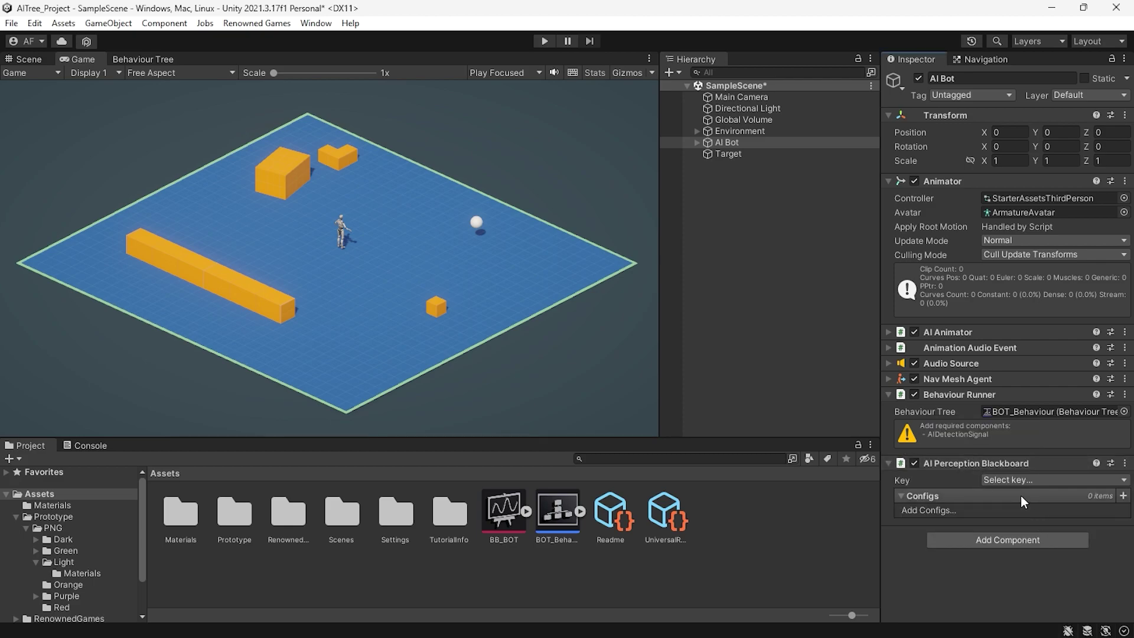
pyautogui.click(1020, 480)
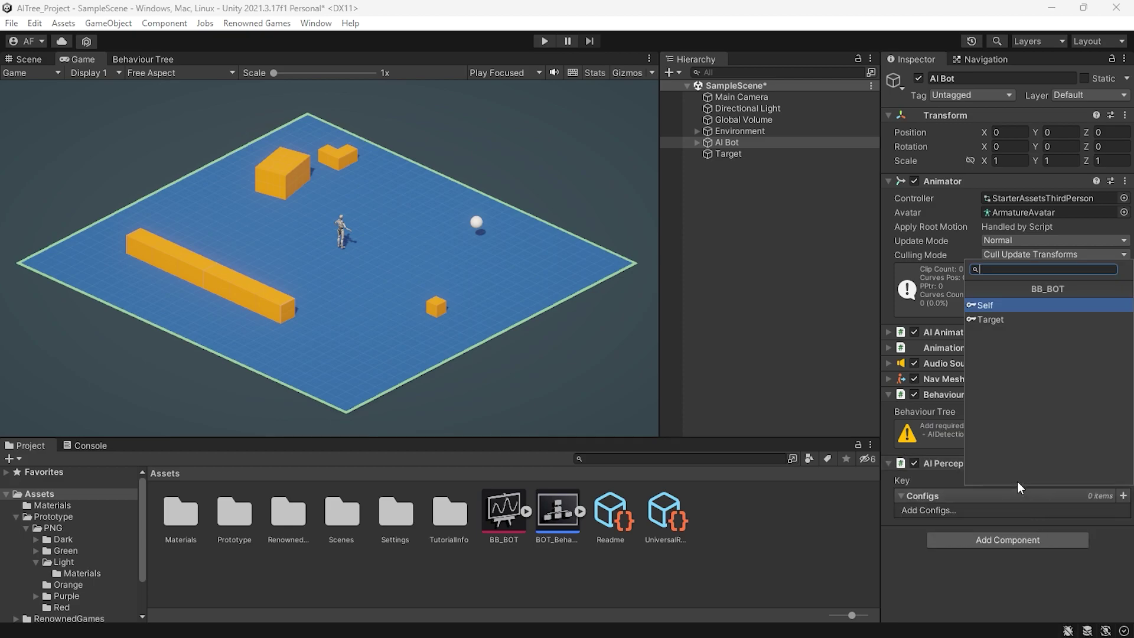
pyautogui.click(986, 319)
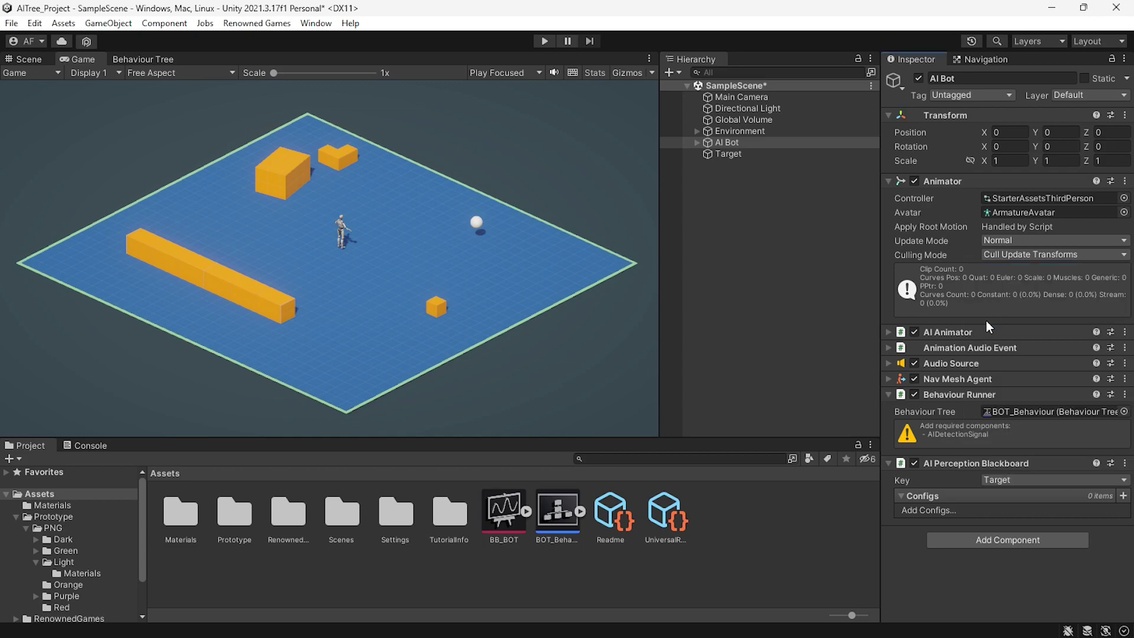
pyautogui.click(1123, 496)
pyautogui.click(1017, 323)
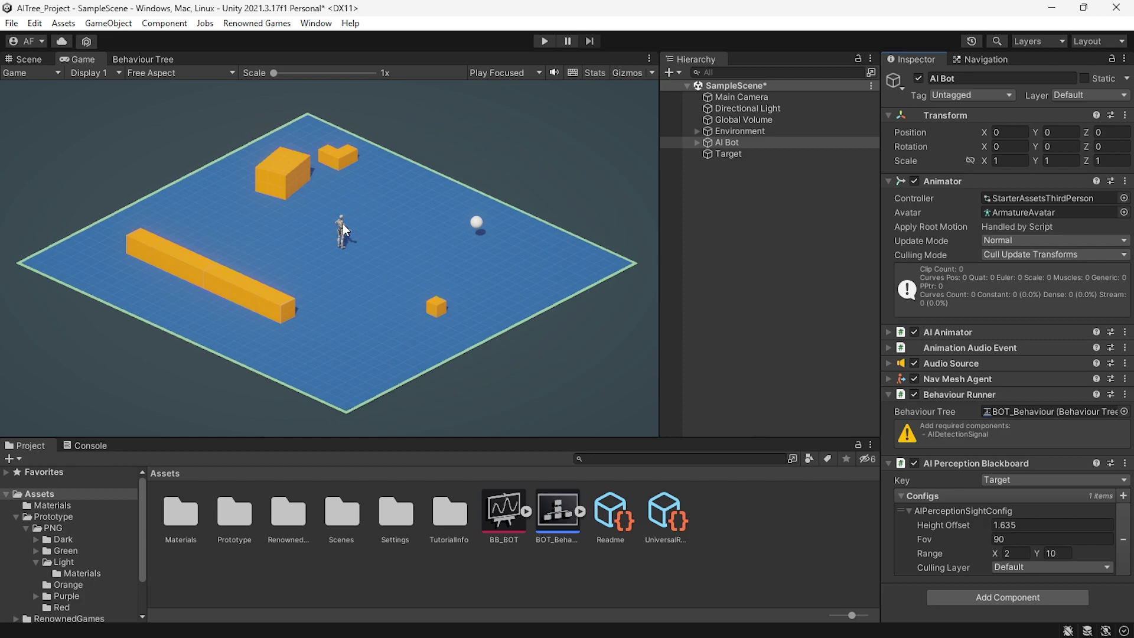
# - View the character in perspective and set the sight config's field of view to 120
pyautogui.click(28, 59)
pyautogui.moveTo(254, 218); pyautogui.dragTo(293, 218, button='middle')
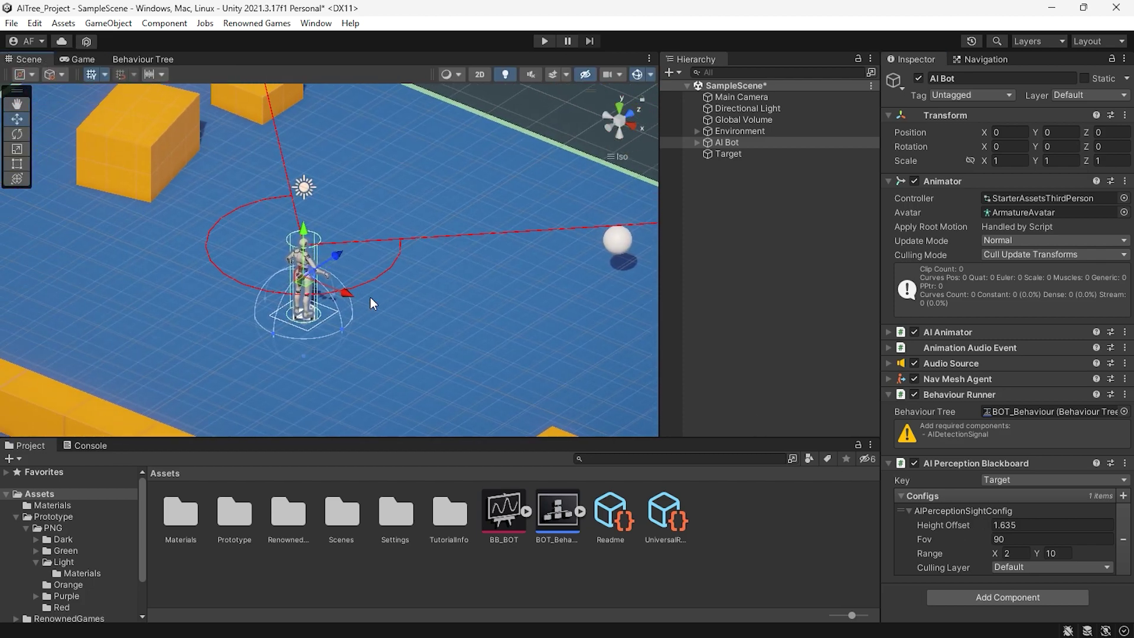
pyautogui.click(621, 158)
pyautogui.moveTo(474, 266); pyautogui.dragTo(509, 263, button='right')
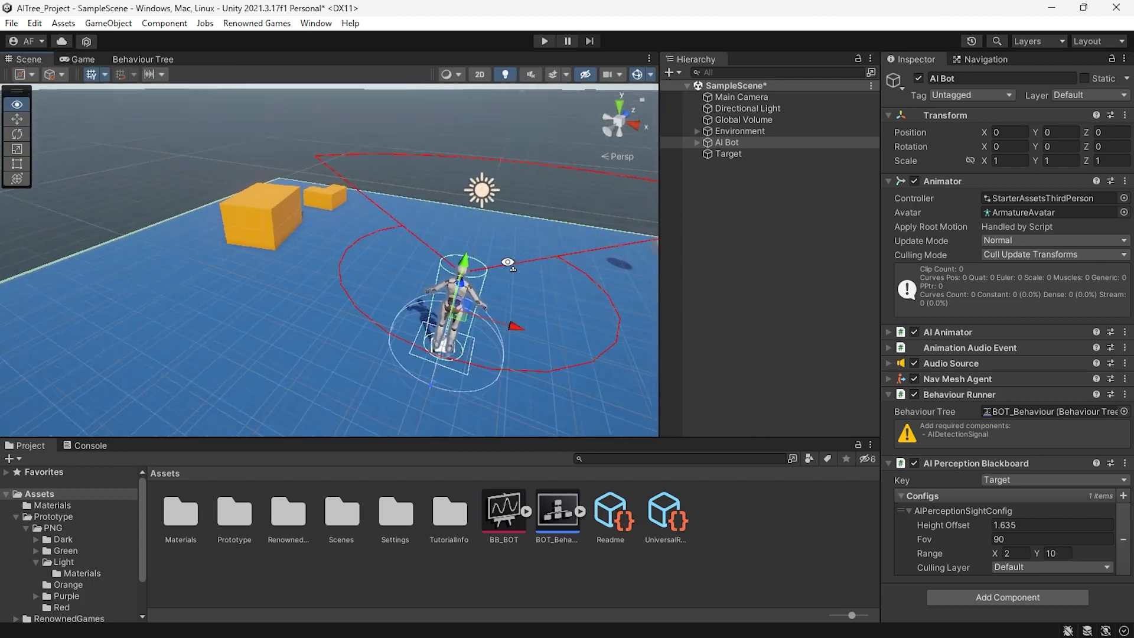
pyautogui.click(937, 524)
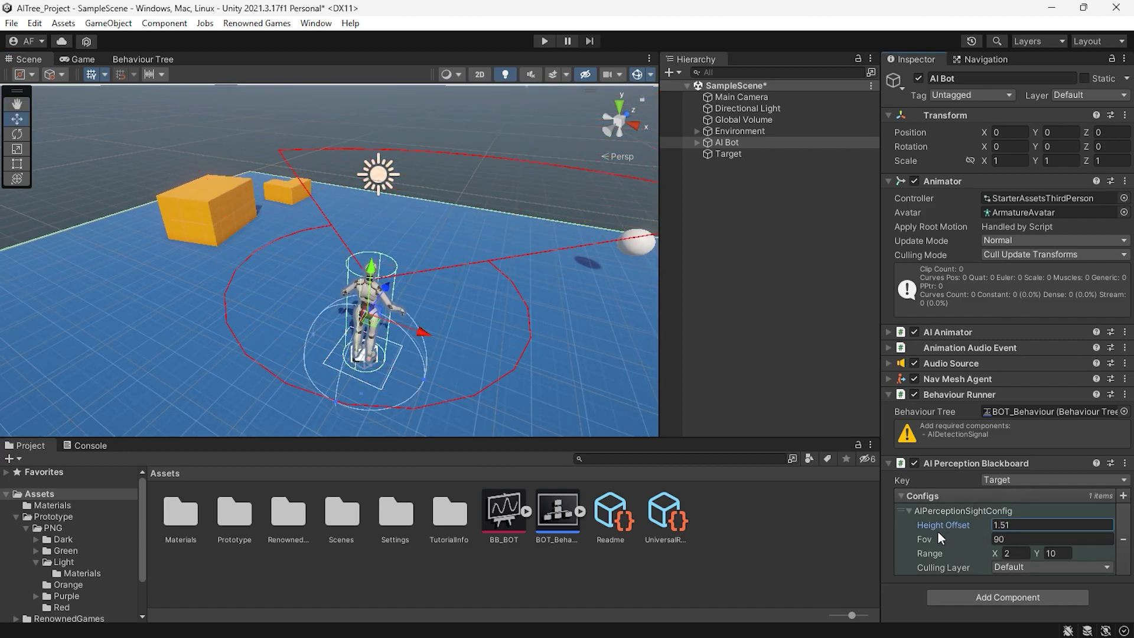
pyautogui.moveTo(937, 539); pyautogui.dragTo(869, 543)
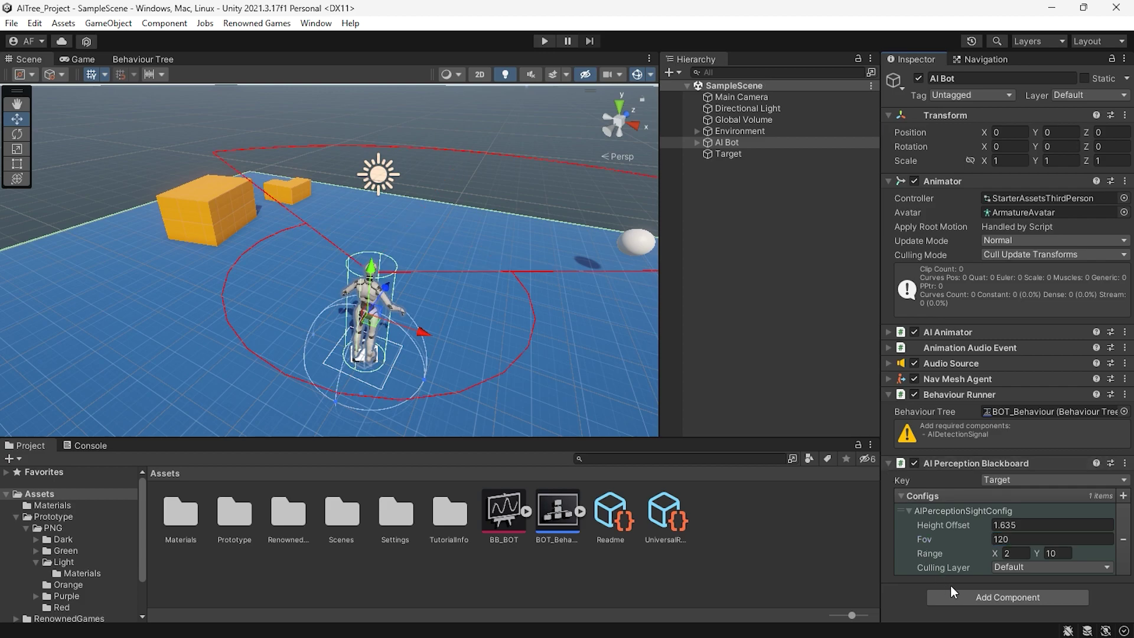
# - Add an AI Image Signal component to AI Bot
pyautogui.click(1008, 597)
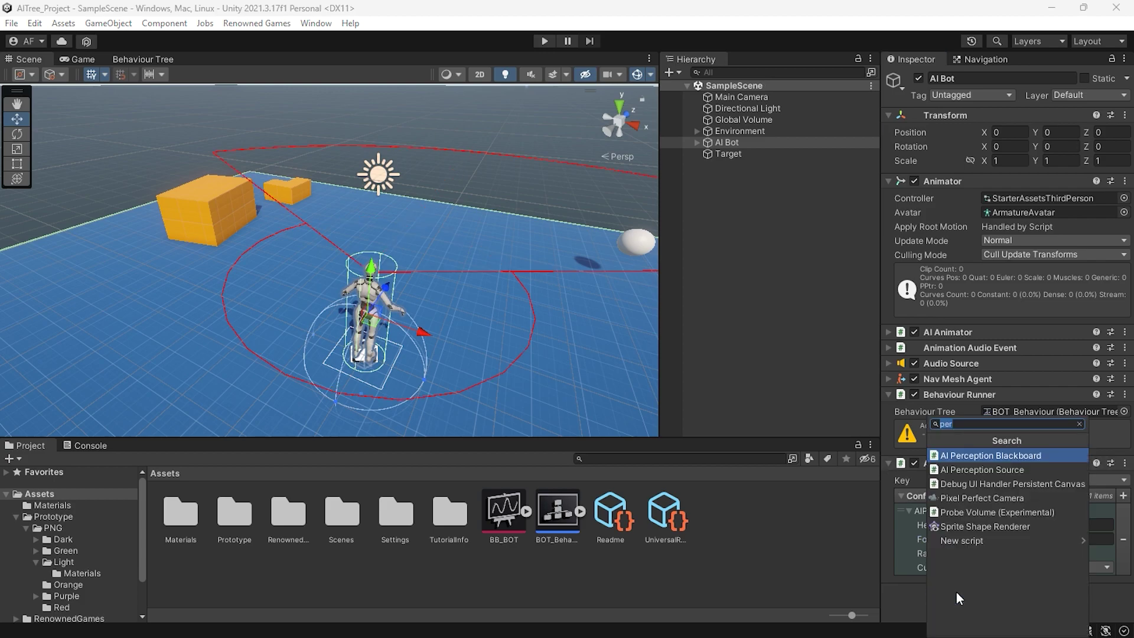
pyautogui.press('BackSpace')
pyautogui.write('AI')
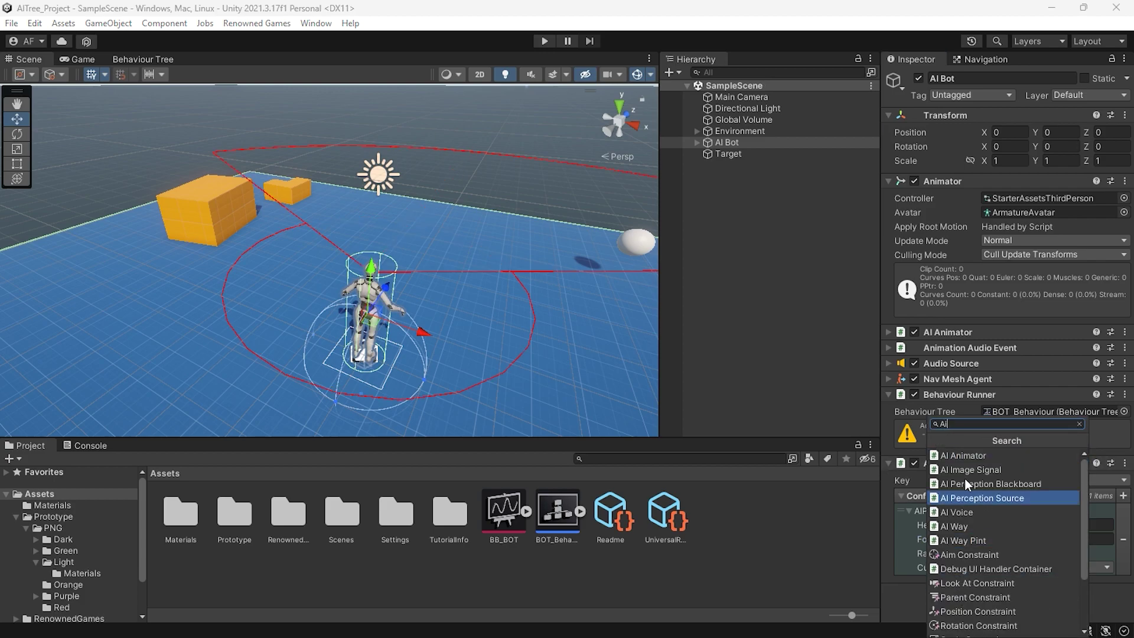
pyautogui.click(960, 474)
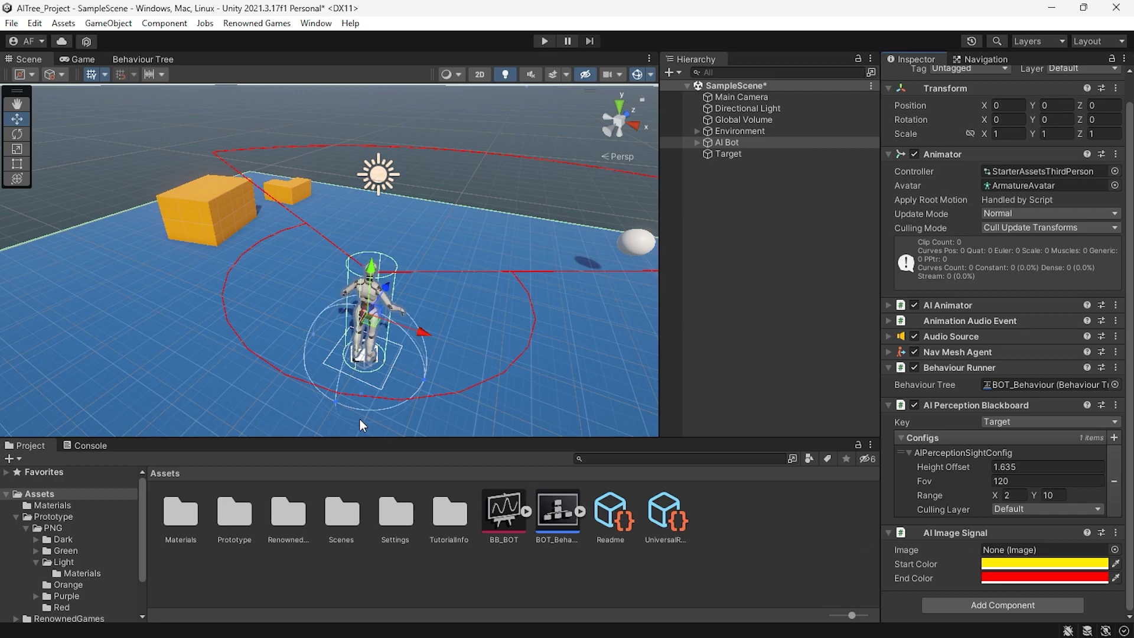
pyautogui.scroll(1, 424, 347)
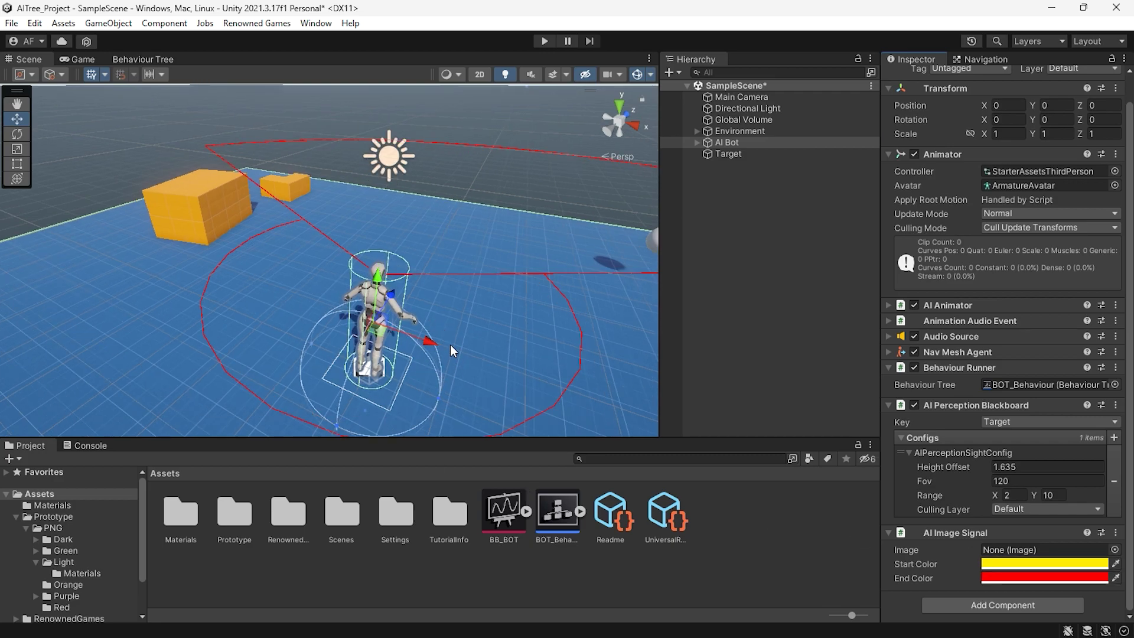
pyautogui.scroll(2, 450, 344)
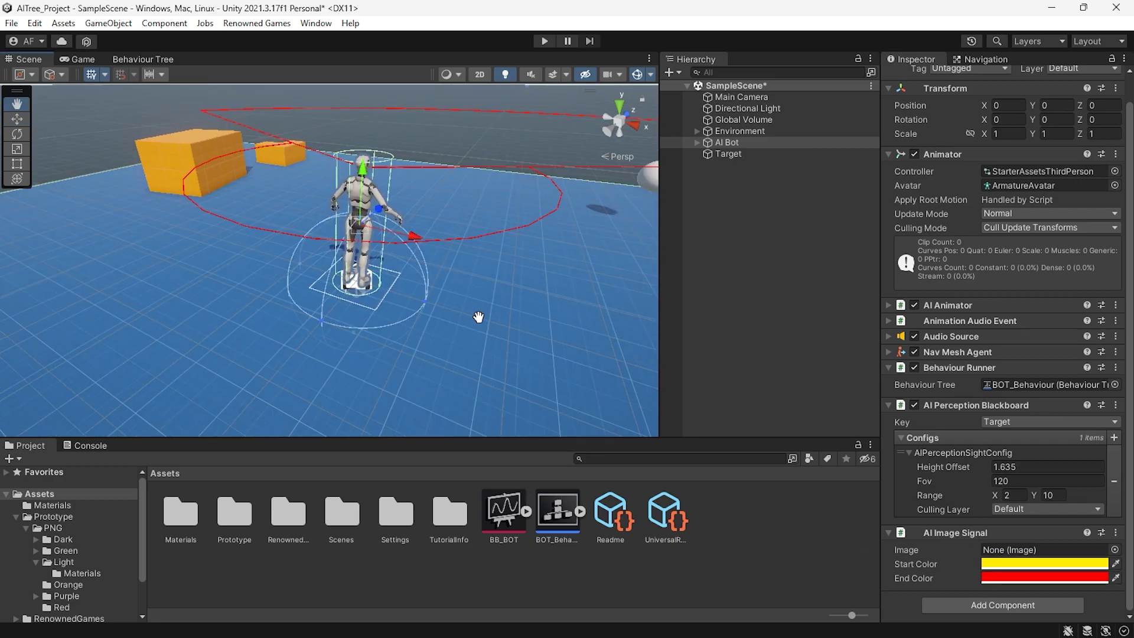
# - Inspect the radial Image under AI Bot's Signal Canvas and preview its partial fill
pyautogui.keyDown('alt'); pyautogui.click(697, 143); pyautogui.keyUp('alt')
pyautogui.click(744, 176)
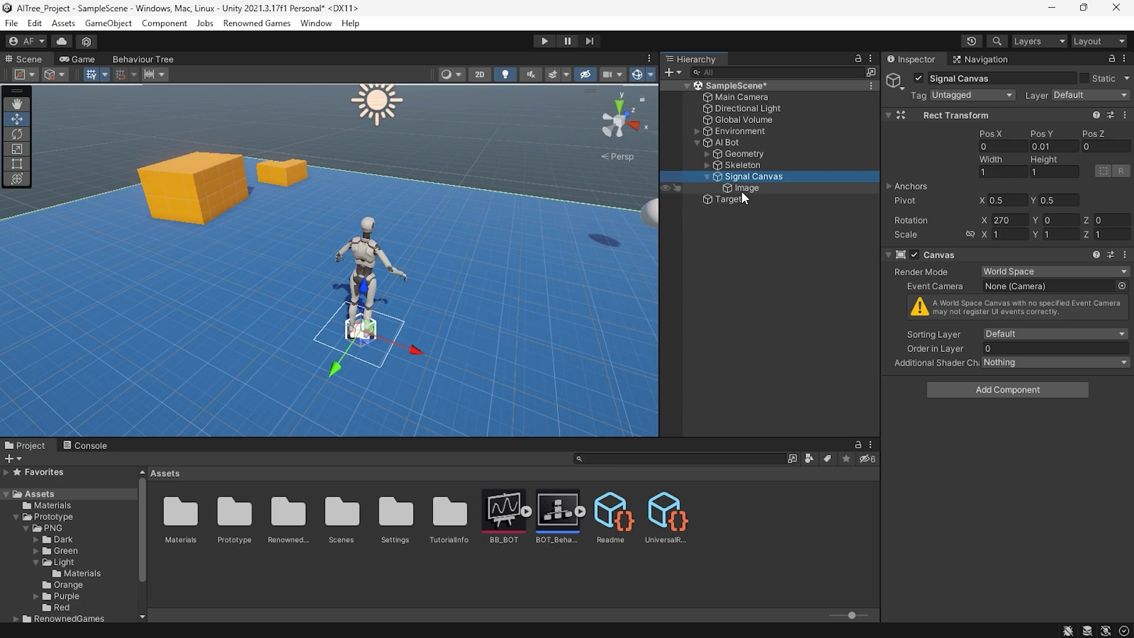
pyautogui.click(743, 188)
pyautogui.scroll(2, 425, 368)
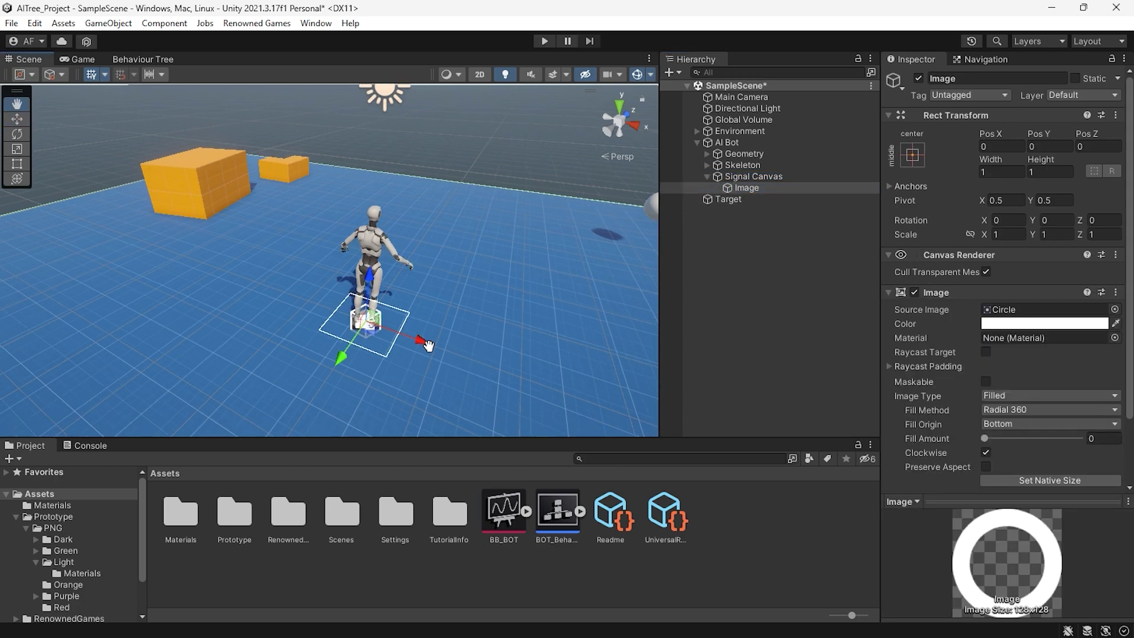
pyautogui.scroll(2, 421, 377)
pyautogui.scroll(3, 489, 350)
pyautogui.scroll(2, 482, 335)
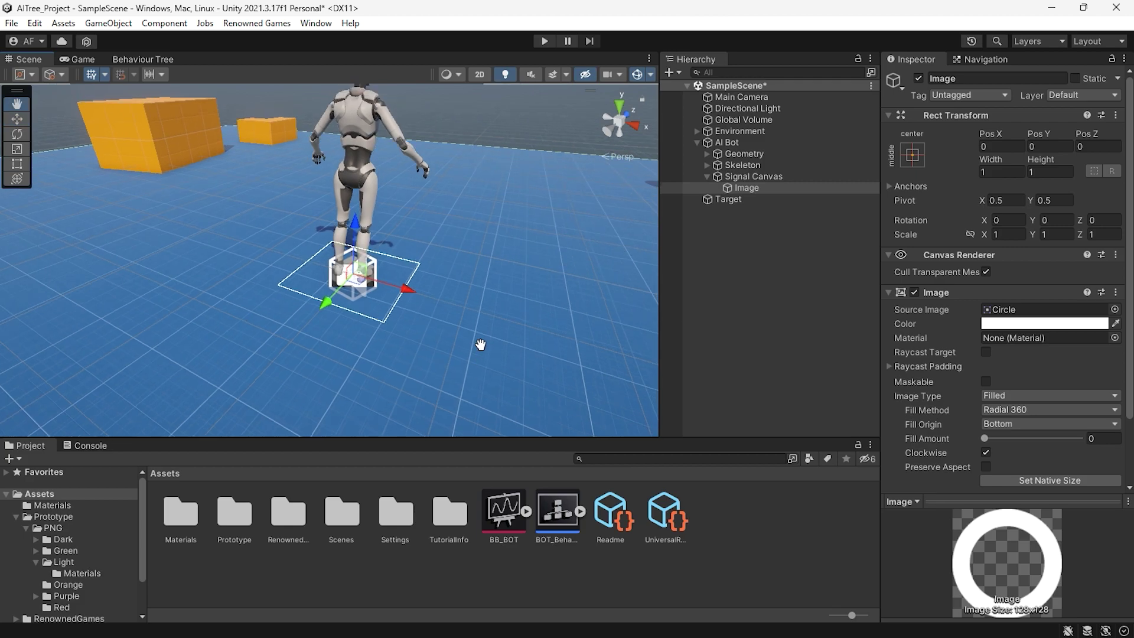
pyautogui.moveTo(983, 439)
pyautogui.mouseDown()
pyautogui.moveTo(1013, 439)
pyautogui.moveTo(983, 439)
pyautogui.mouseUp()
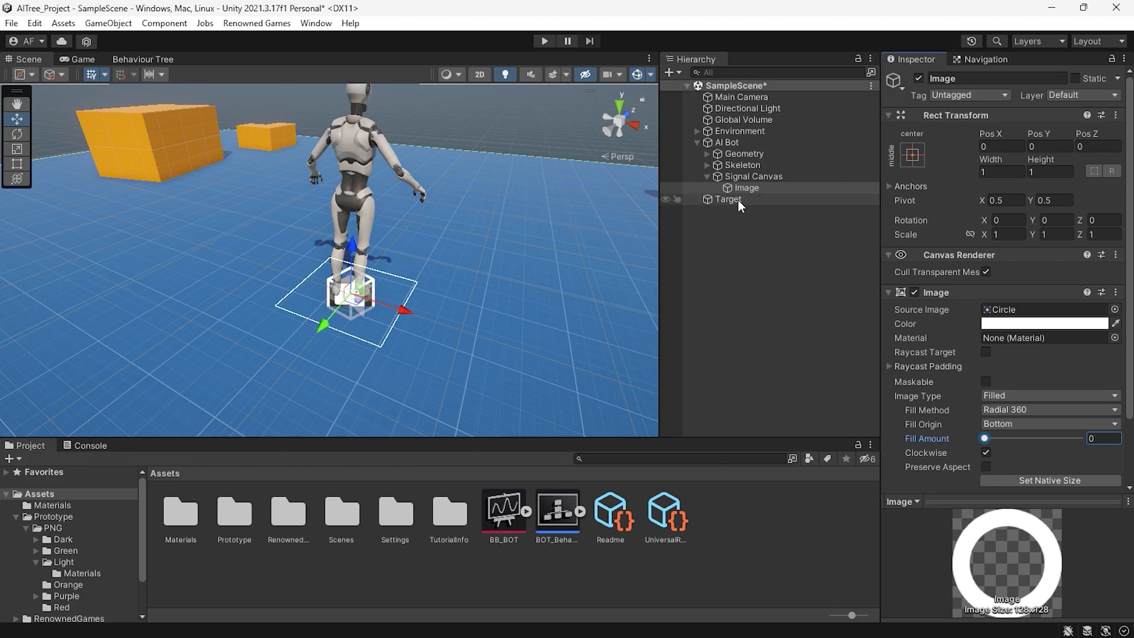
# - Assign the Signal Canvas Image to the AI Image Signal's Image field
pyautogui.click(726, 143)
pyautogui.scroll(-1, 1072, 407)
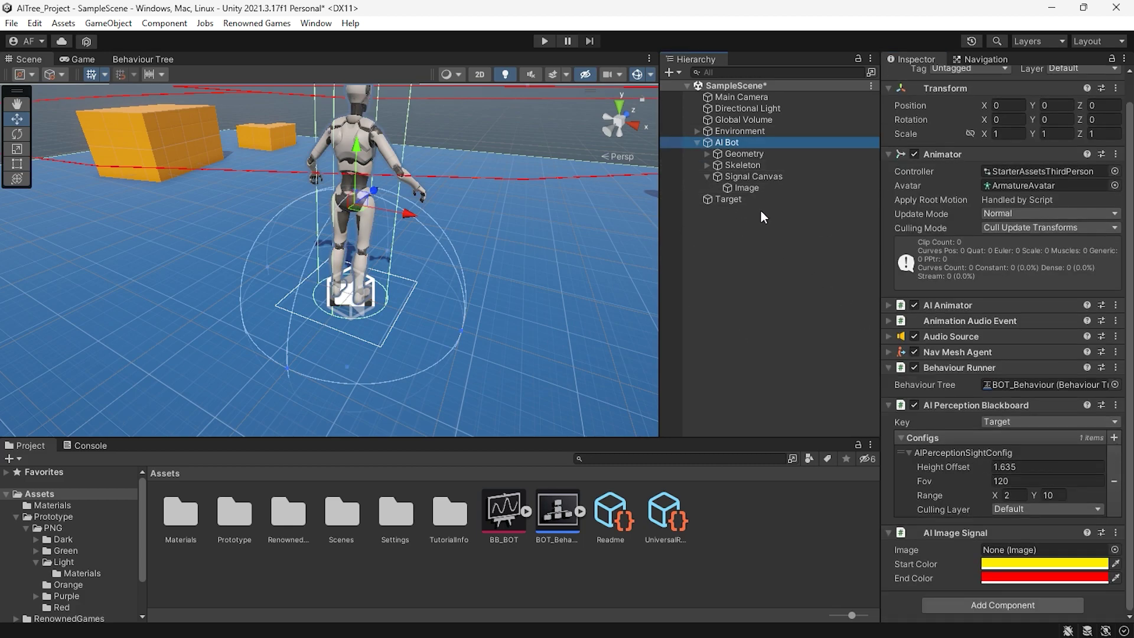
pyautogui.moveTo(746, 187); pyautogui.dragTo(1036, 550)
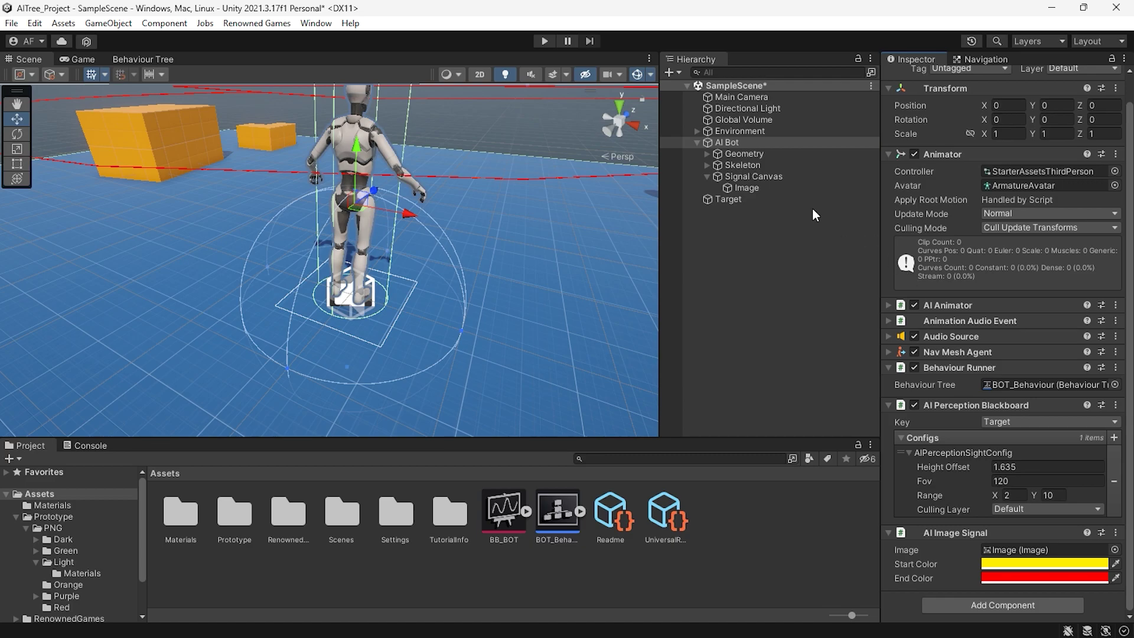
pyautogui.click(697, 143)
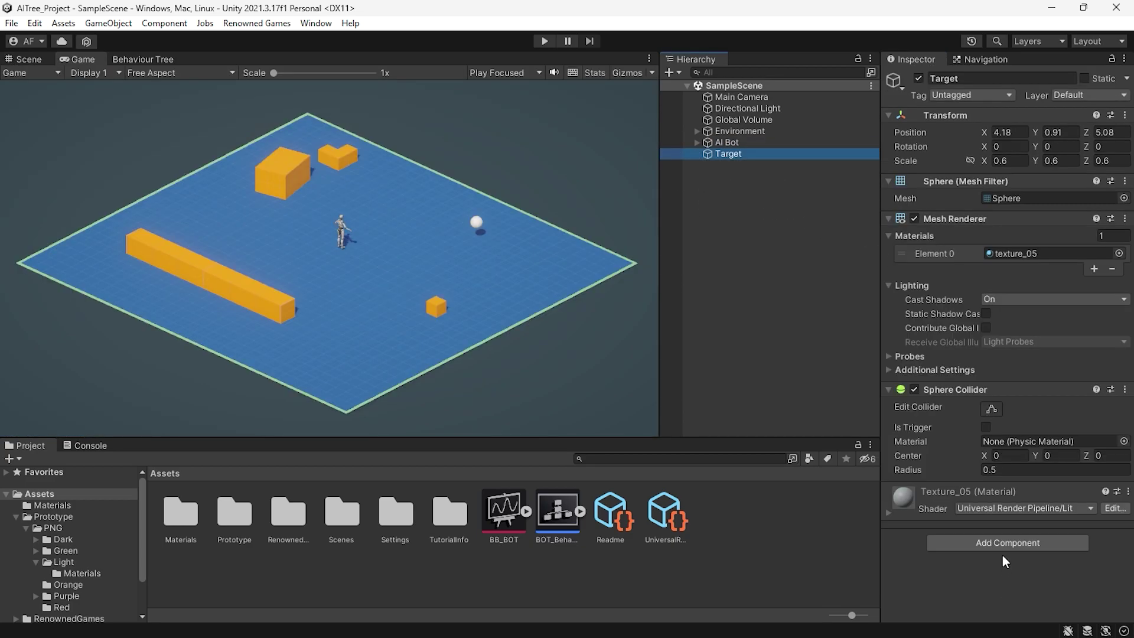
# - Add an AI Perception Source component to the Target sphere
pyautogui.click(1002, 543)
pyautogui.write('per')
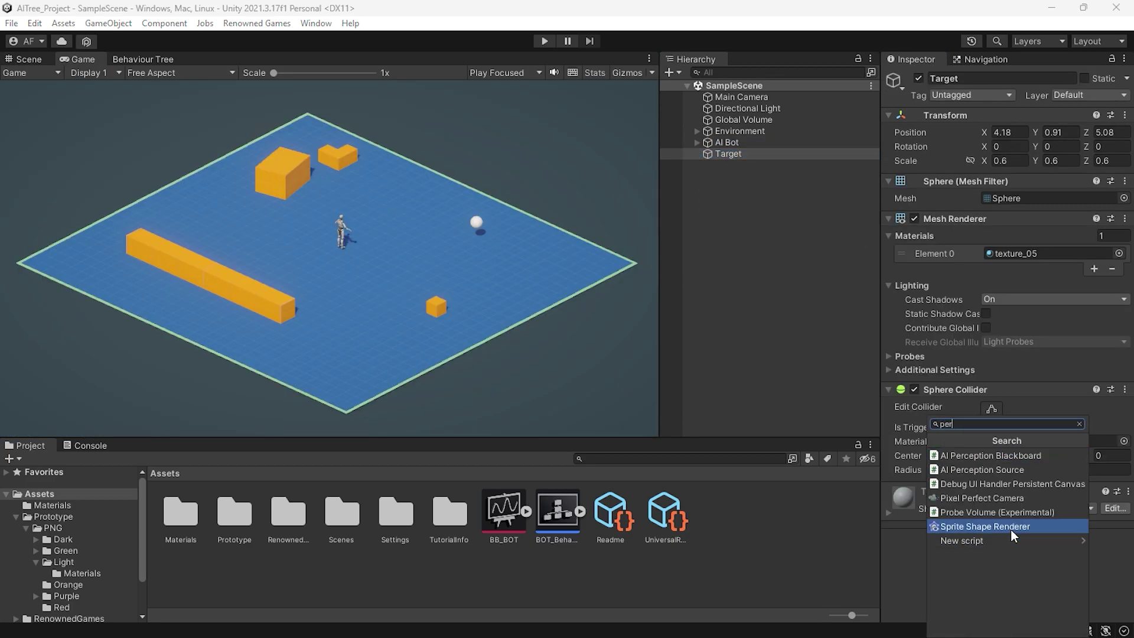
pyautogui.click(1013, 473)
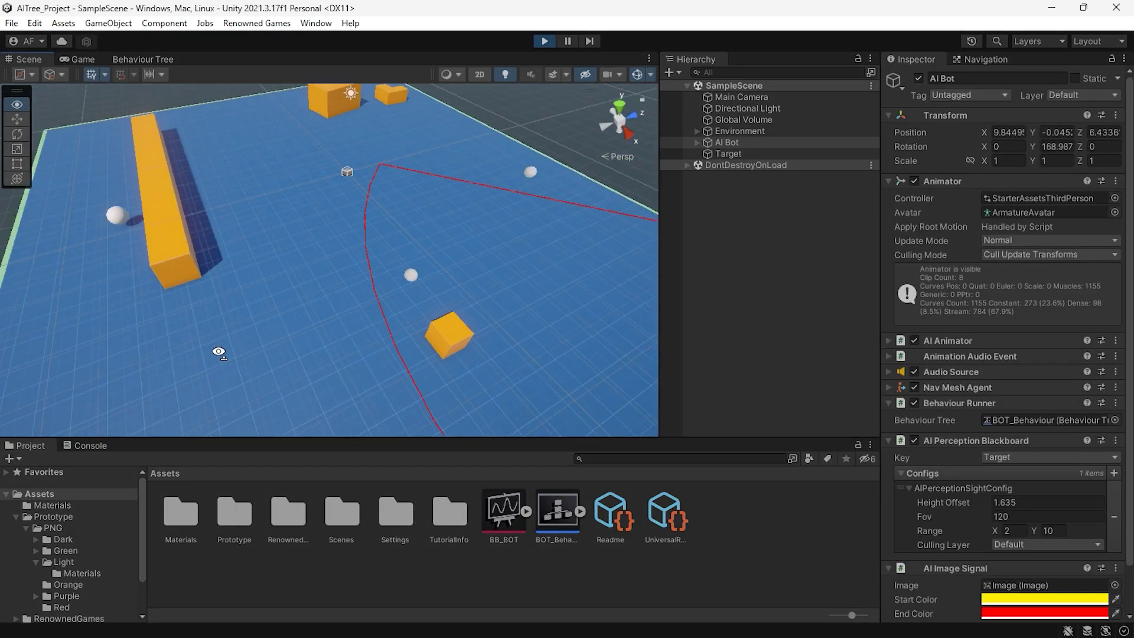
# - In play mode, drag the Target sphere around the scene to test the bot's reaction
pyautogui.moveTo(377, 325); pyautogui.dragTo(308, 338, button='right')
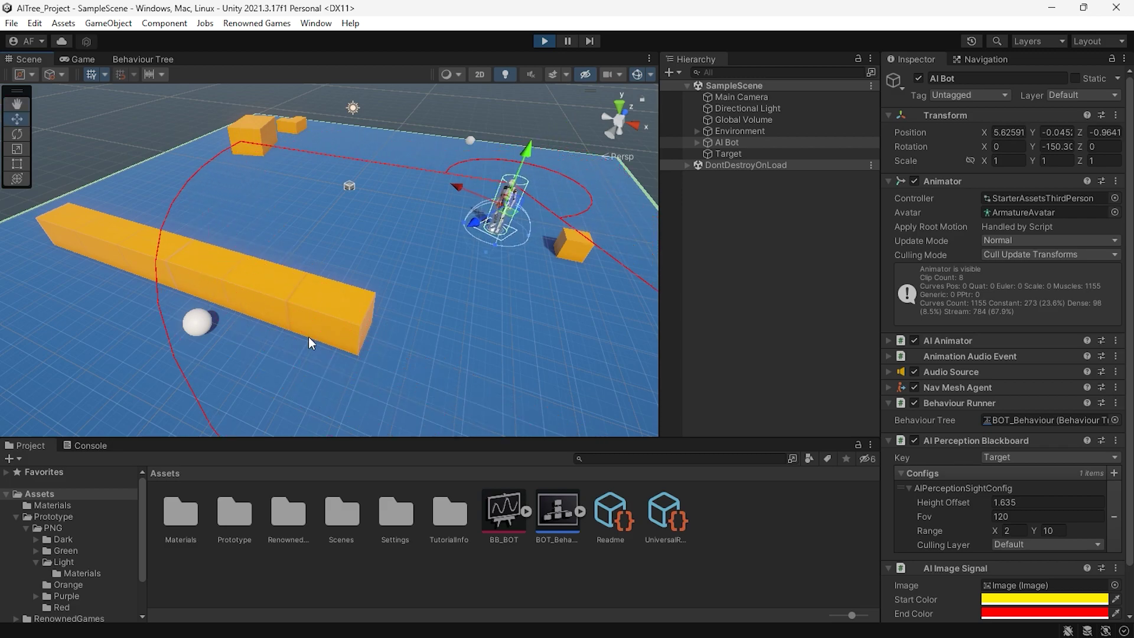
pyautogui.click(211, 322)
pyautogui.moveTo(242, 339); pyautogui.dragTo(387, 401)
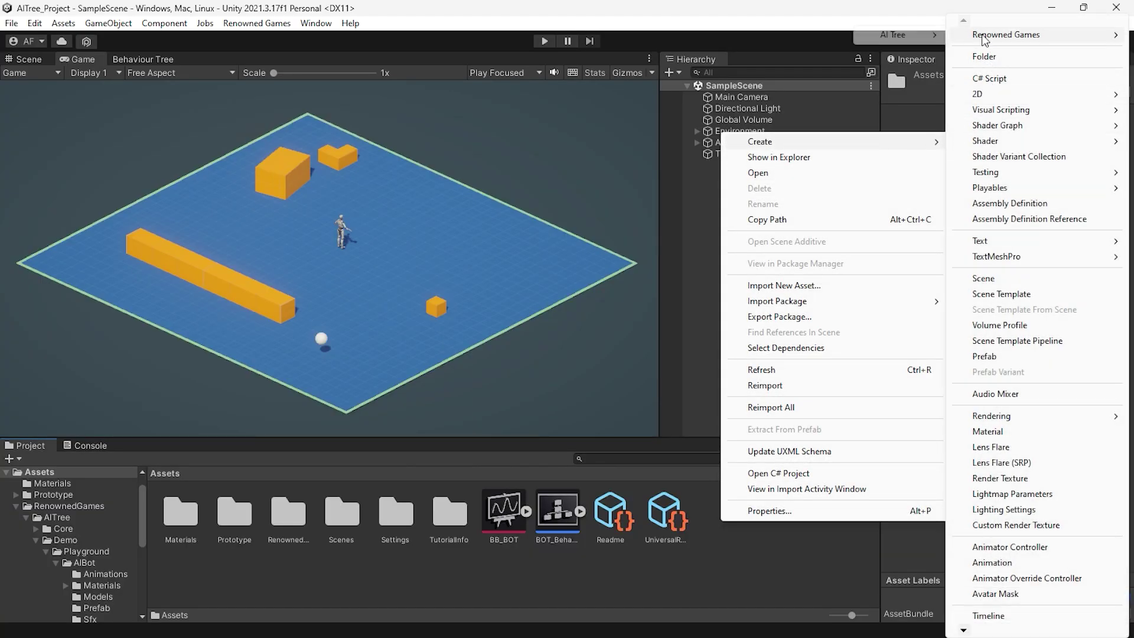
pyautogui.moveTo(895, 34)
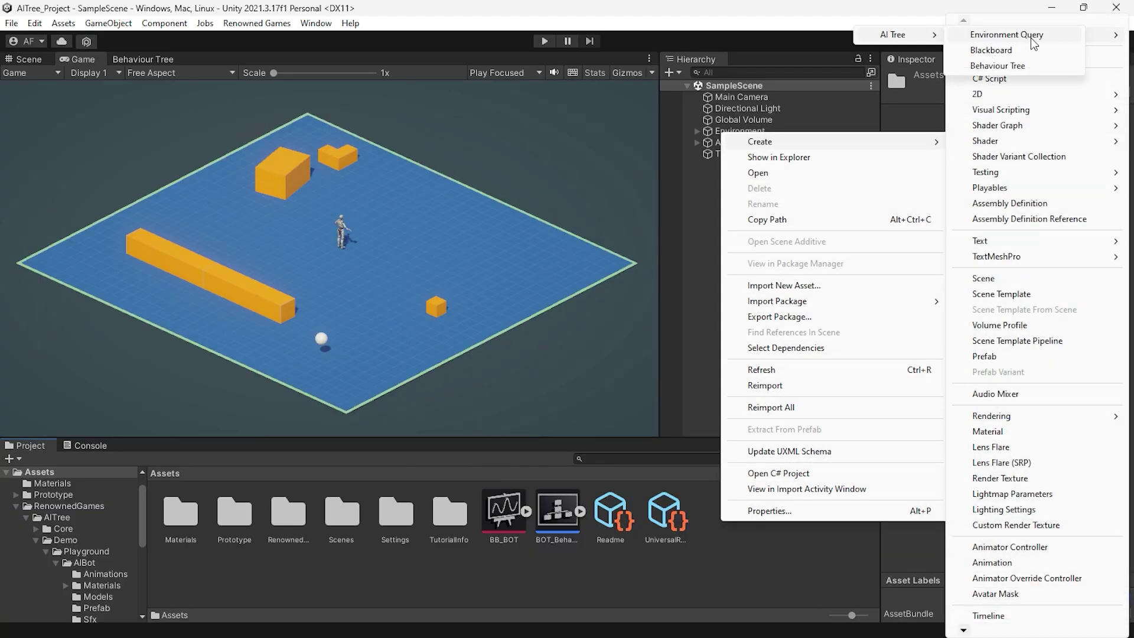
# - Create an Environment Query asset EQ and an empty EQ object reset to the origin
pyautogui.click(1030, 39)
pyautogui.press('Return')
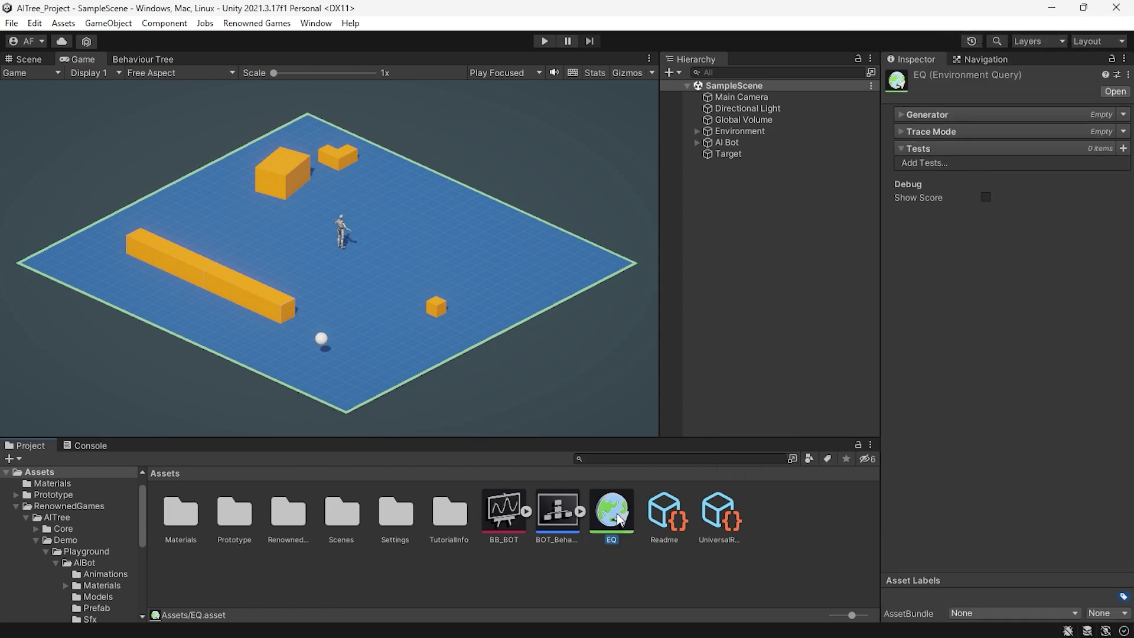
pyautogui.rightClick(727, 277)
pyautogui.click(770, 416)
pyautogui.rightClick(1075, 115)
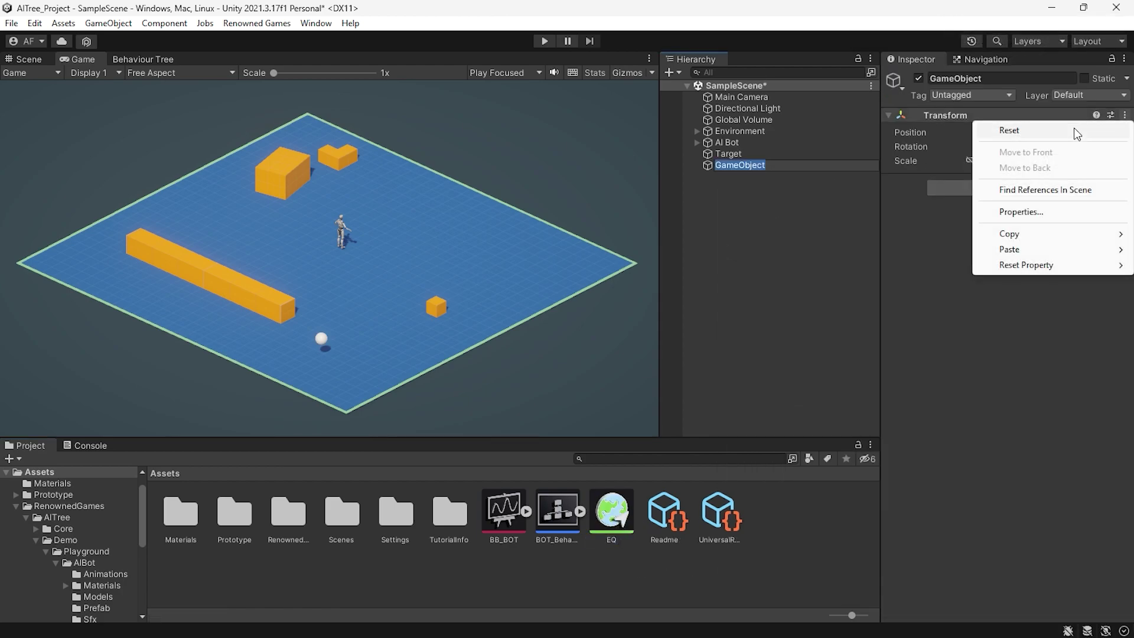
pyautogui.click(1019, 129)
pyautogui.write('Q')
pyautogui.press('Return')
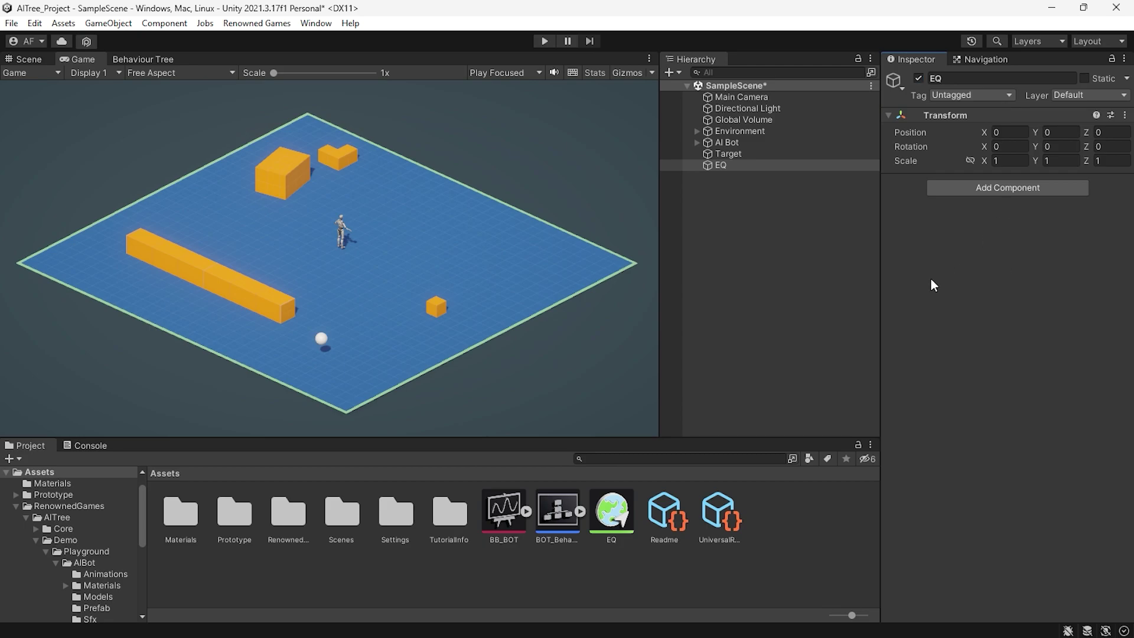
# - Attach an EQS Tester component to the EQ object
pyautogui.click(1007, 187)
pyautogui.write('Eq')
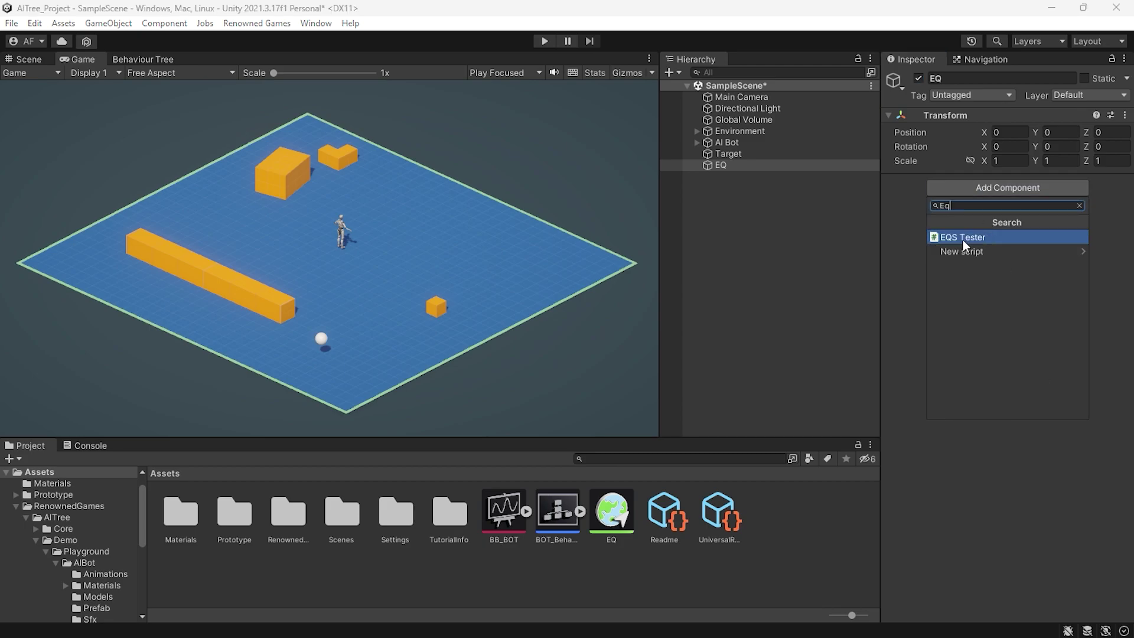
pyautogui.click(963, 237)
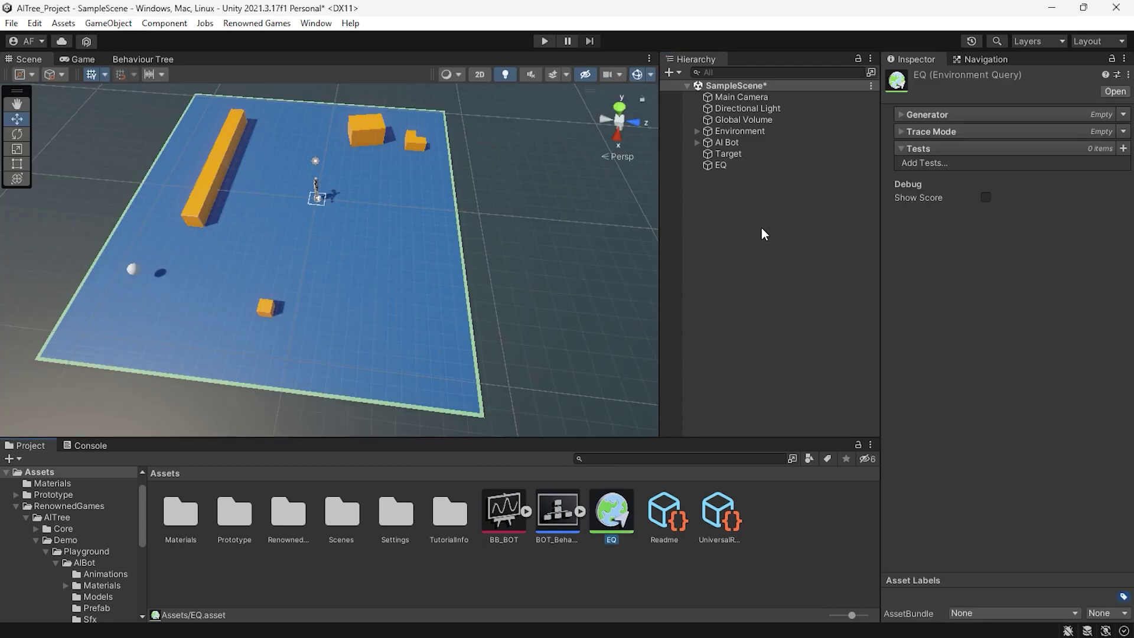
# - Set the EQ query's generator to Grid with Half Size 10 and Space Between 1
pyautogui.click(1123, 114)
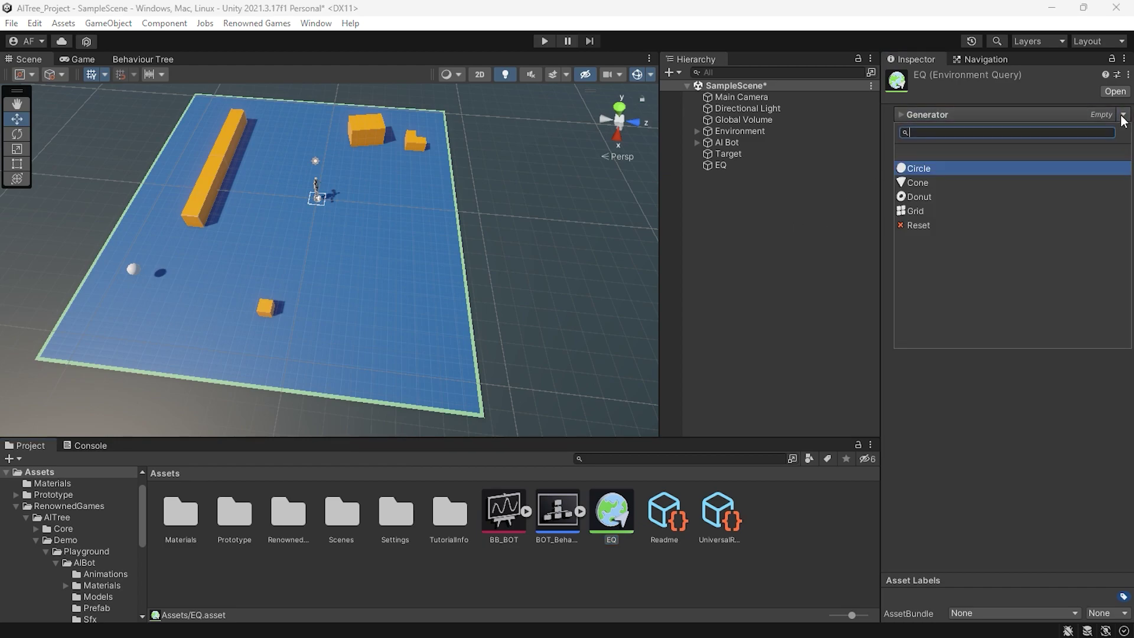
pyautogui.click(932, 212)
pyautogui.click(900, 115)
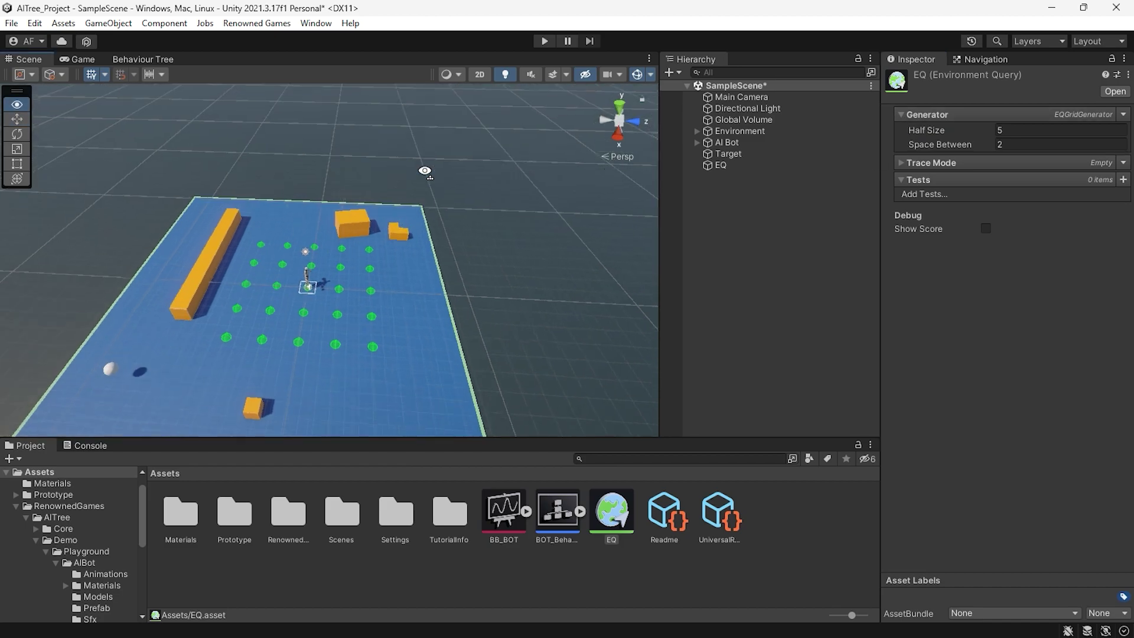
pyautogui.scroll(2, 423, 234)
pyautogui.moveTo(423, 233); pyautogui.dragTo(415, 197, button='right')
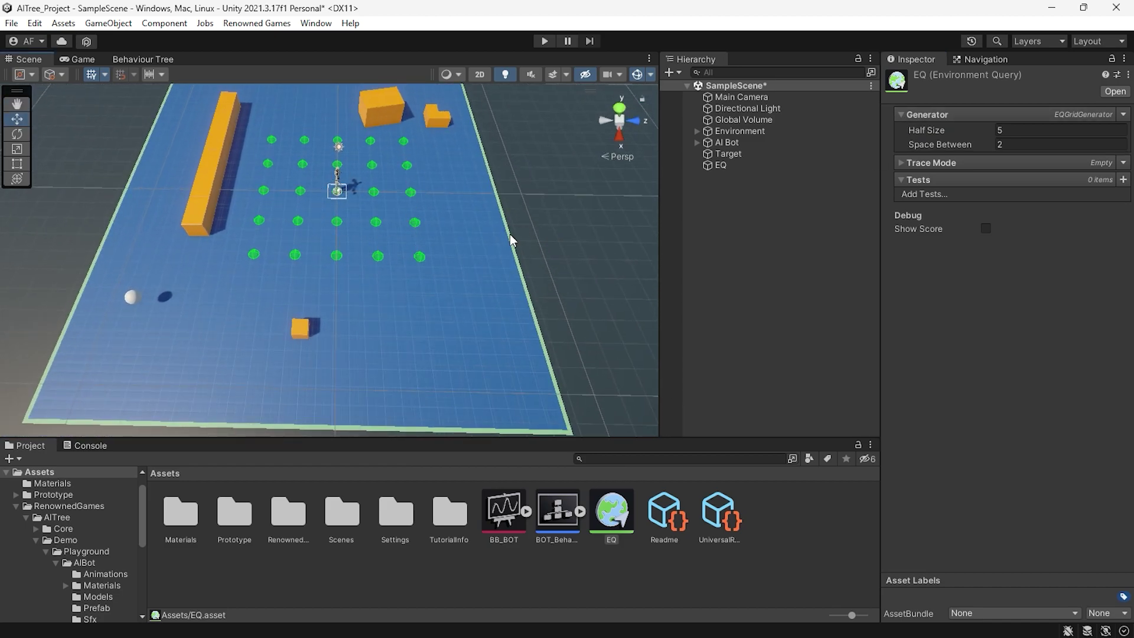
pyautogui.click(1059, 130)
pyautogui.write('10')
pyautogui.click(1059, 144)
pyautogui.write('1')
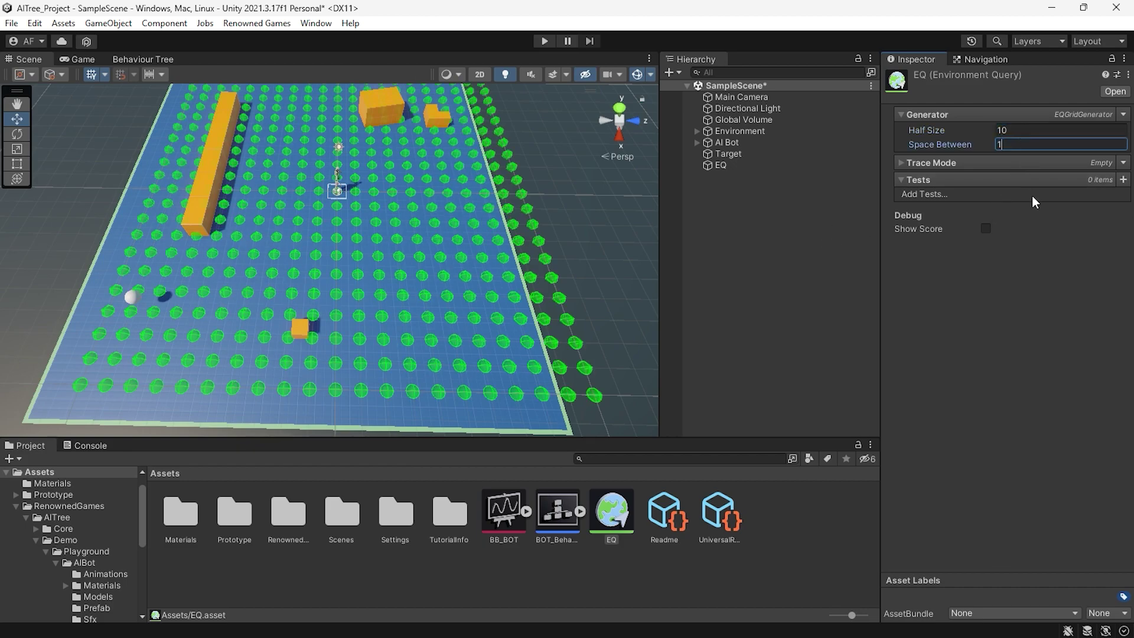
pyautogui.moveTo(372, 221); pyautogui.dragTo(347, 202, button='right')
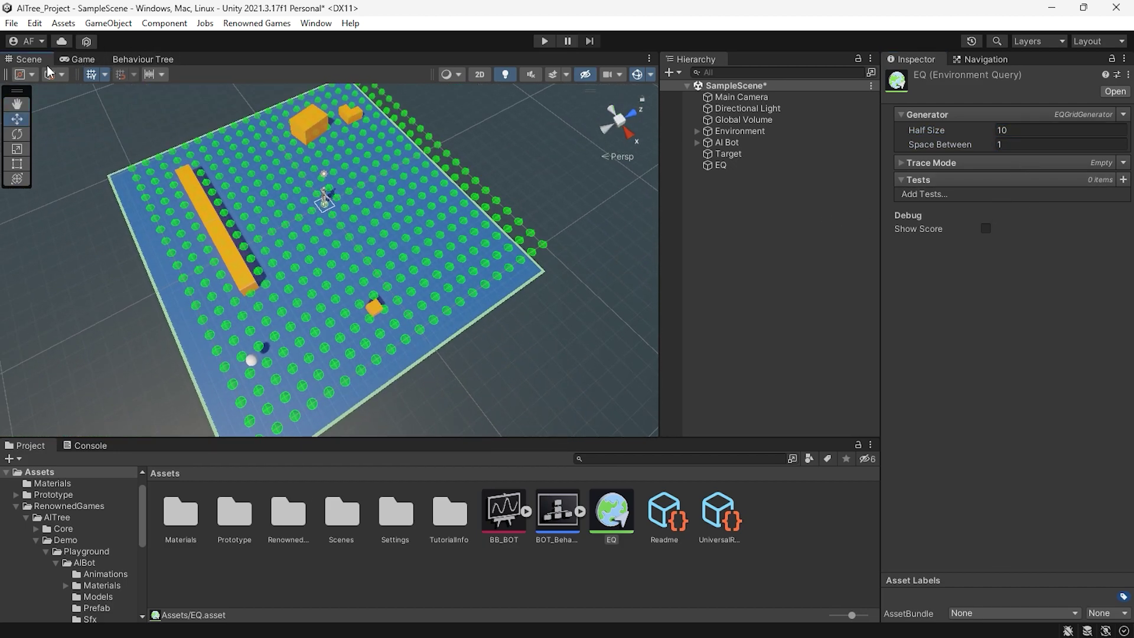
# - Shift the EQ object along the floor to re-centre the grid, then reselect the EQ asset
pyautogui.click(323, 202)
pyautogui.moveTo(371, 180); pyautogui.dragTo(339, 248)
pyautogui.moveTo(353, 191); pyautogui.dragTo(359, 194)
pyautogui.moveTo(357, 195)
pyautogui.mouseDown(button='right')
pyautogui.moveTo(424, 233)
pyautogui.moveTo(373, 212)
pyautogui.mouseUp(button='right')
pyautogui.click(611, 514)
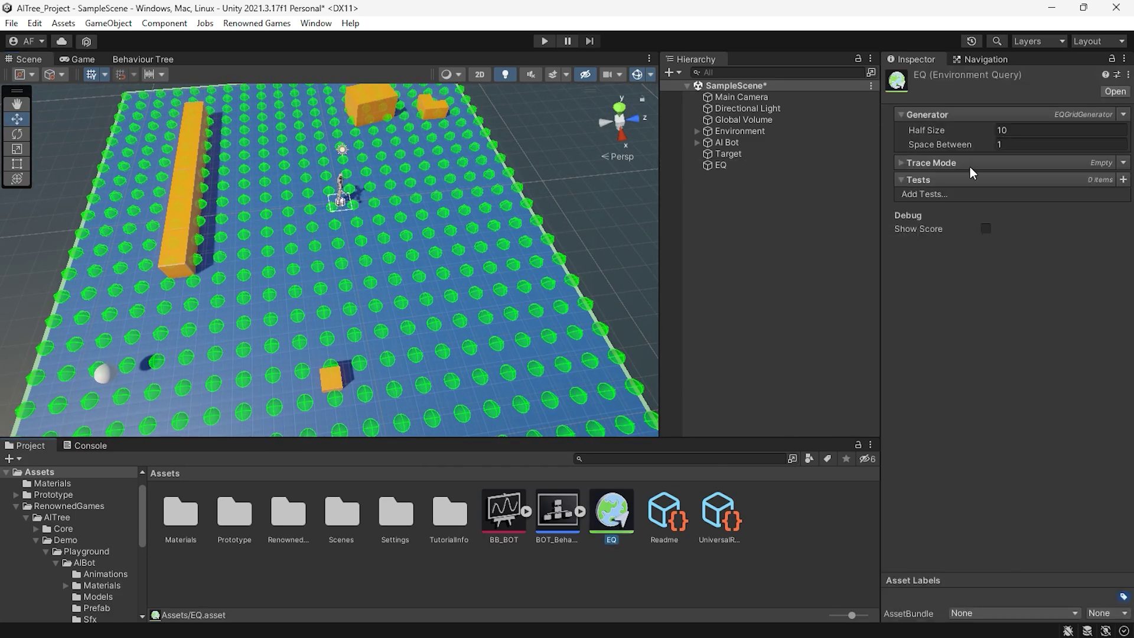
# - Set the grid generator's Trace Mode to NavMesh so points project onto it
pyautogui.click(902, 116)
pyautogui.click(908, 135)
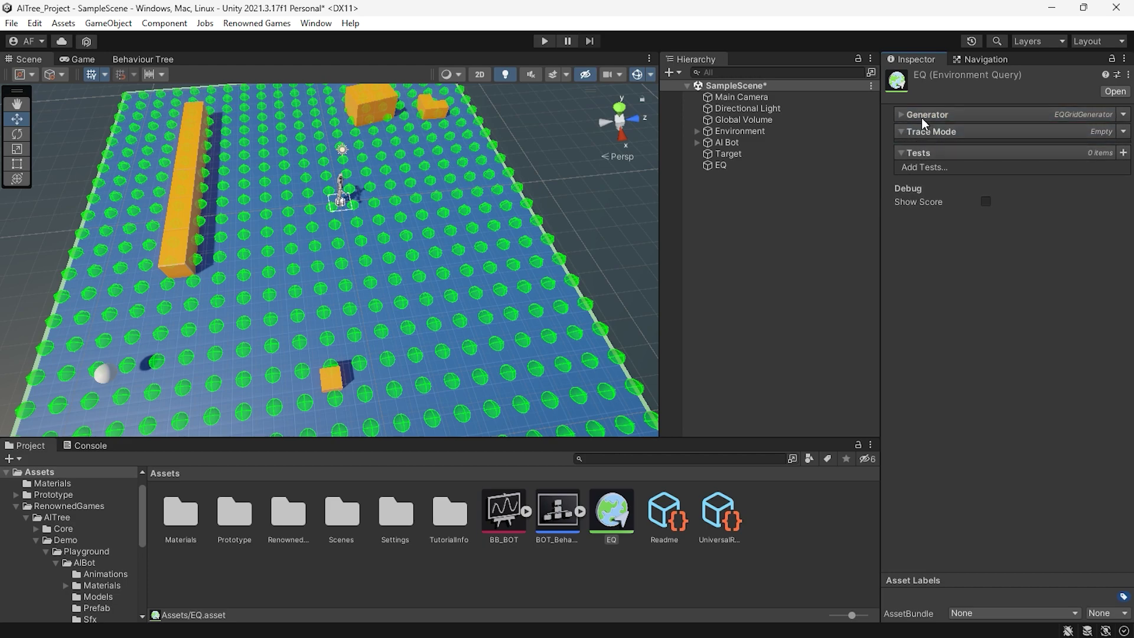
pyautogui.click(1123, 163)
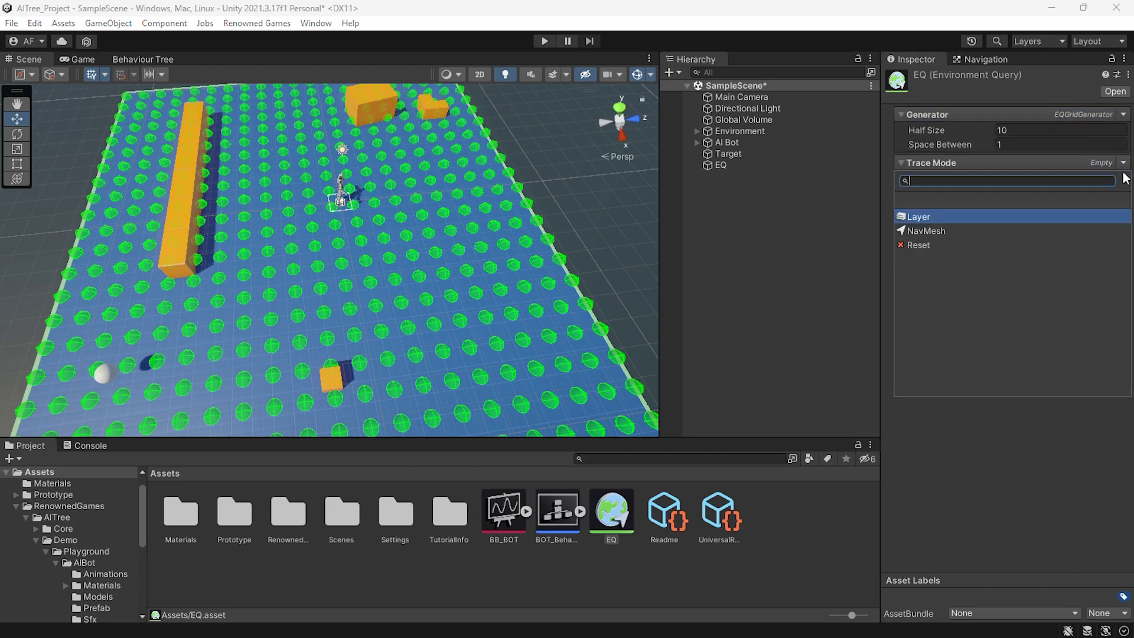
pyautogui.click(918, 233)
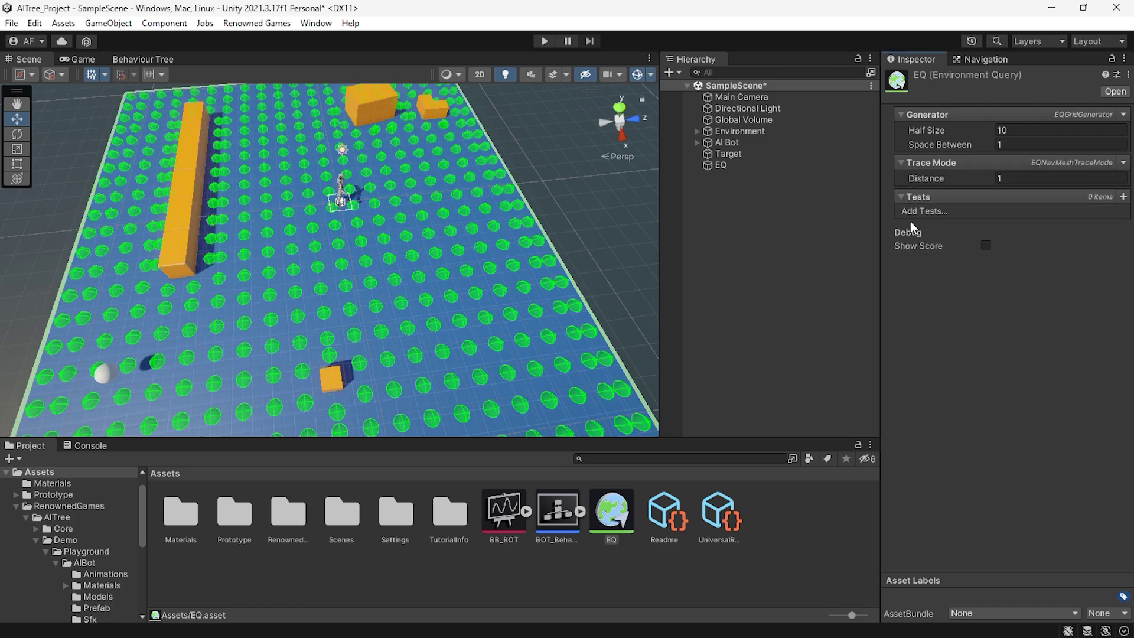
pyautogui.scroll(-3, 433, 258)
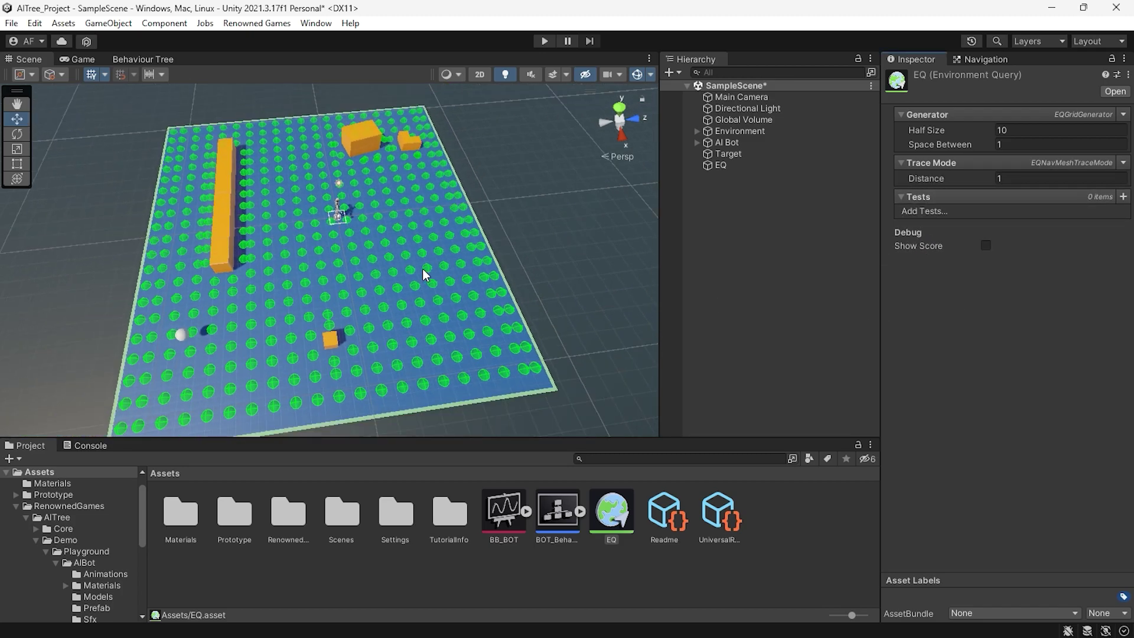
# - Inspect the projected grid and bring up the list of test types to add
pyautogui.moveTo(417, 265)
pyautogui.mouseDown(button='right')
pyautogui.moveTo(432, 257)
pyautogui.moveTo(272, 255)
pyautogui.mouseUp(button='right')
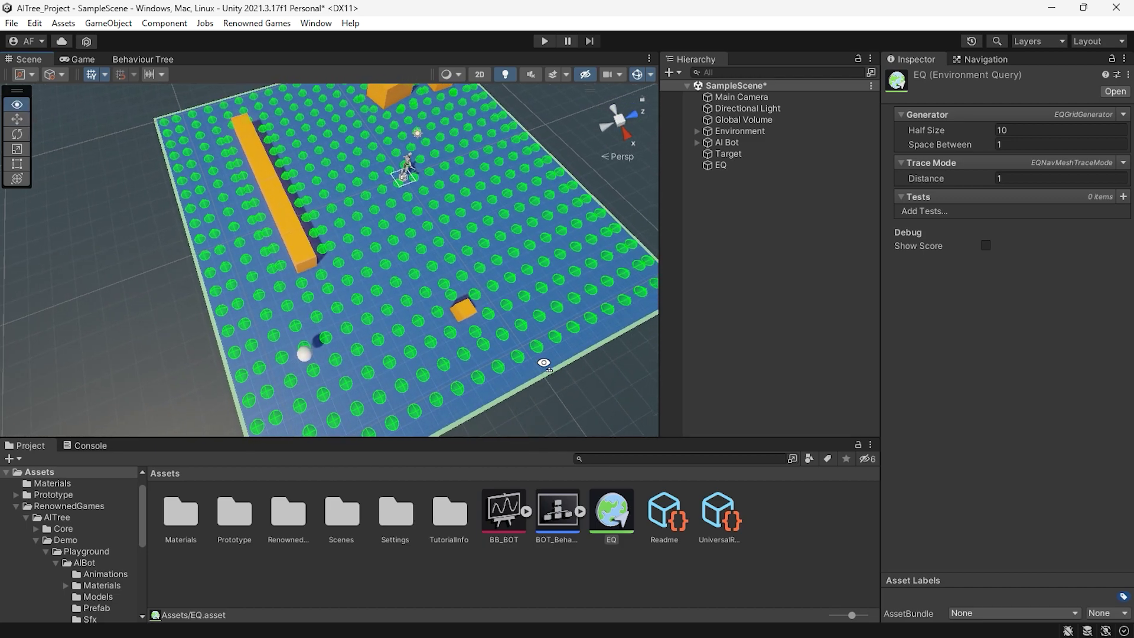
pyautogui.moveTo(466, 356); pyautogui.dragTo(398, 337, button='right')
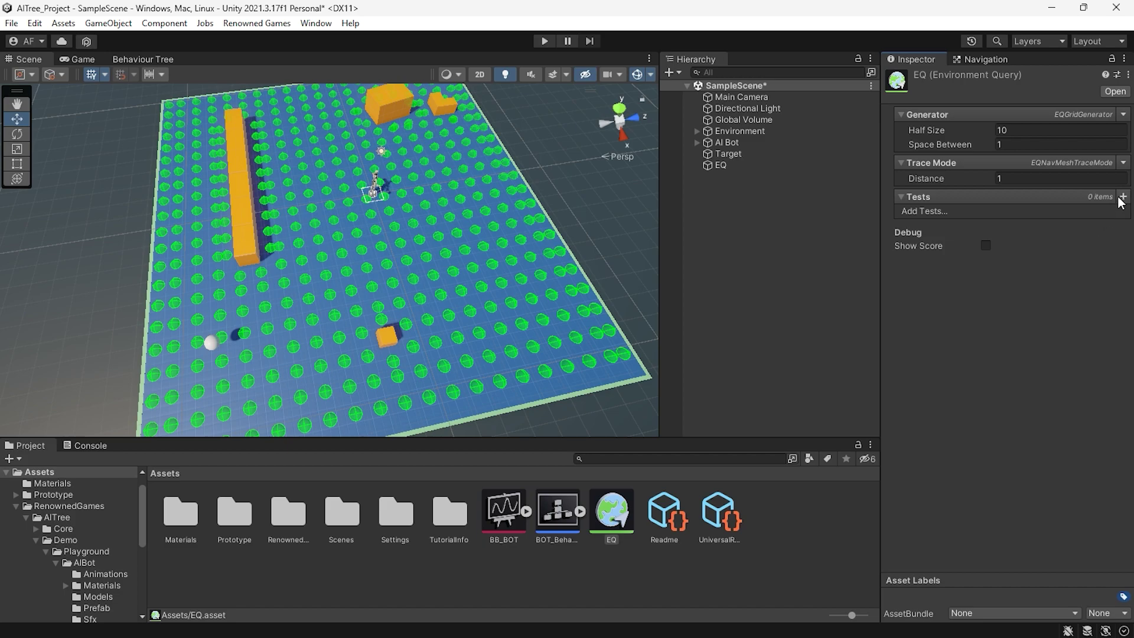
pyautogui.click(1122, 197)
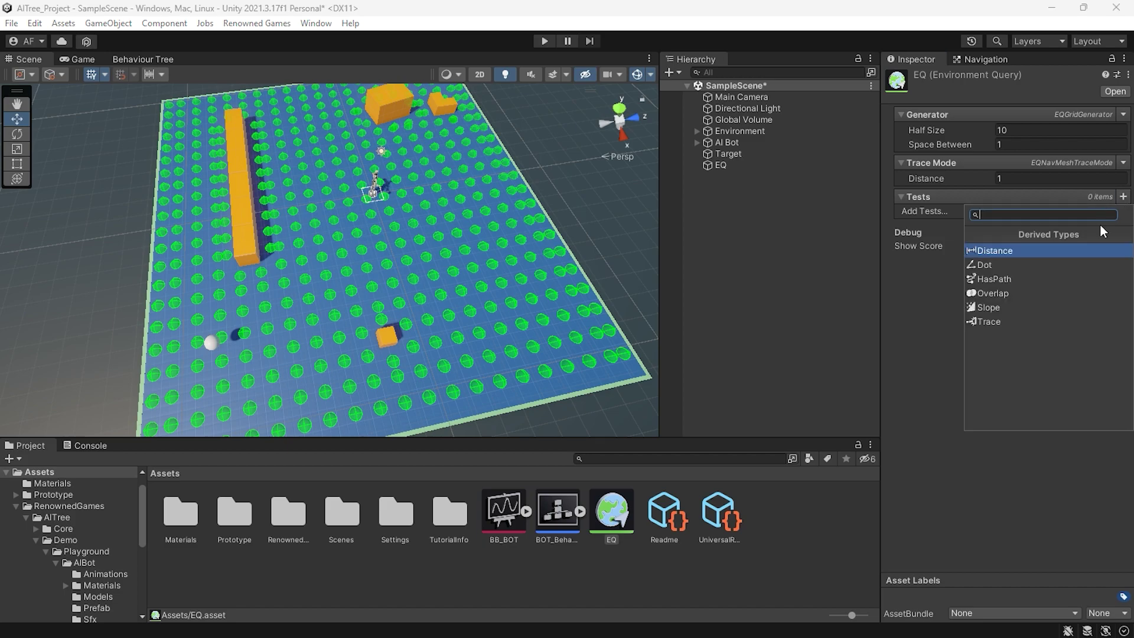
# - Add an Overlap test to the EQ query with Test Purpose set to Filter Only
pyautogui.click(994, 293)
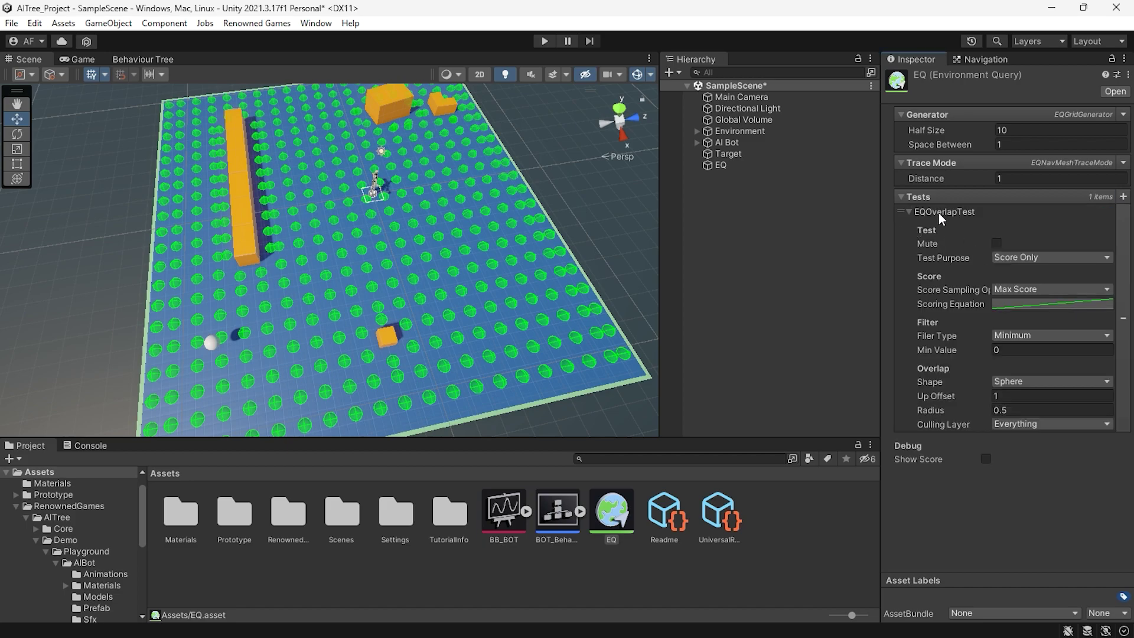
pyautogui.click(1051, 257)
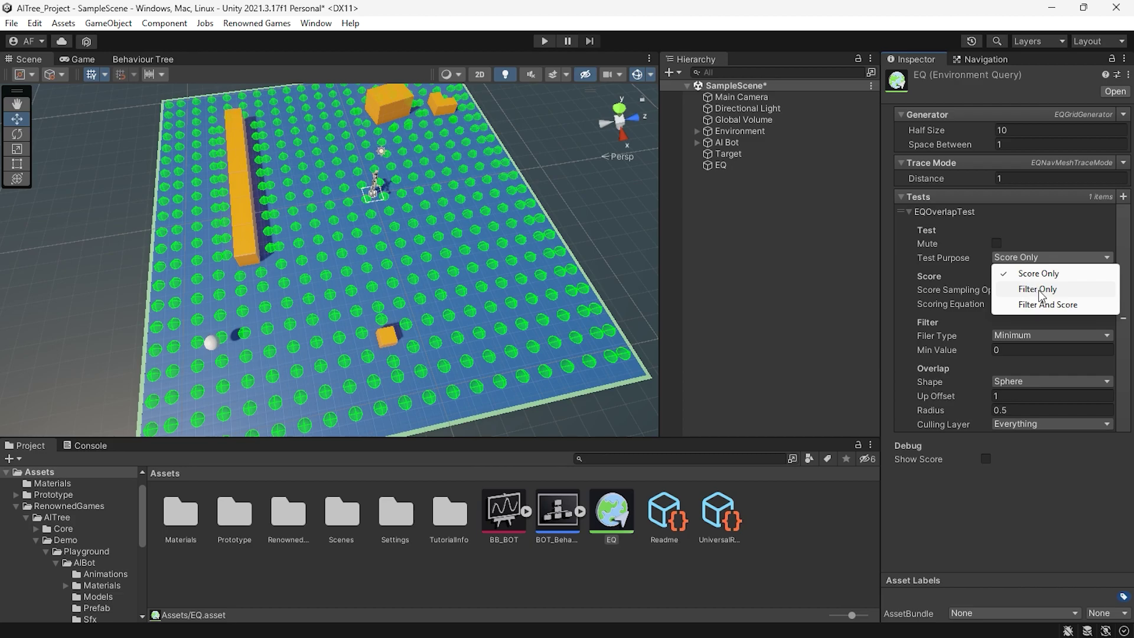
pyautogui.click(1042, 292)
pyautogui.click(1018, 259)
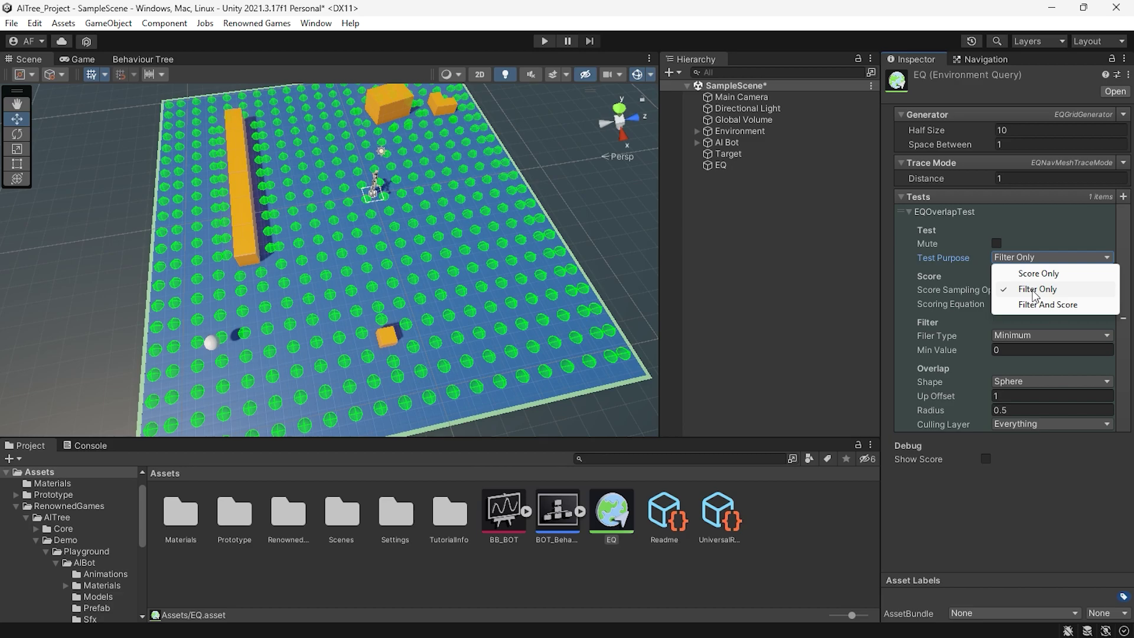
pyautogui.click(1035, 291)
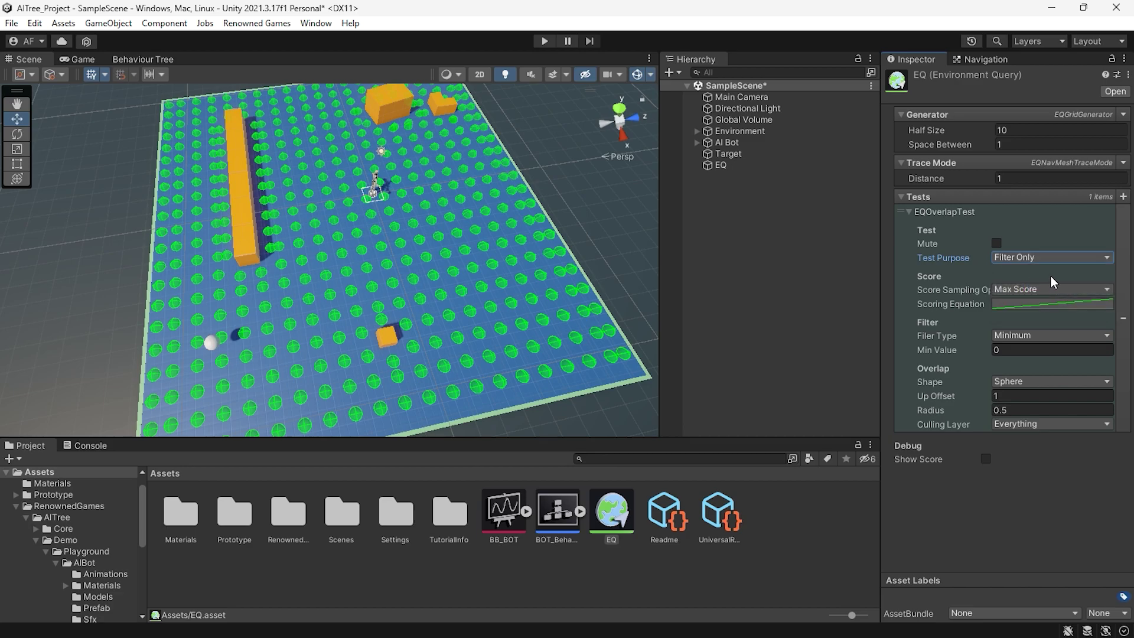
# - Review the score sampling (Max Score) and scoring curve, leaving them unchanged
pyautogui.click(1020, 290)
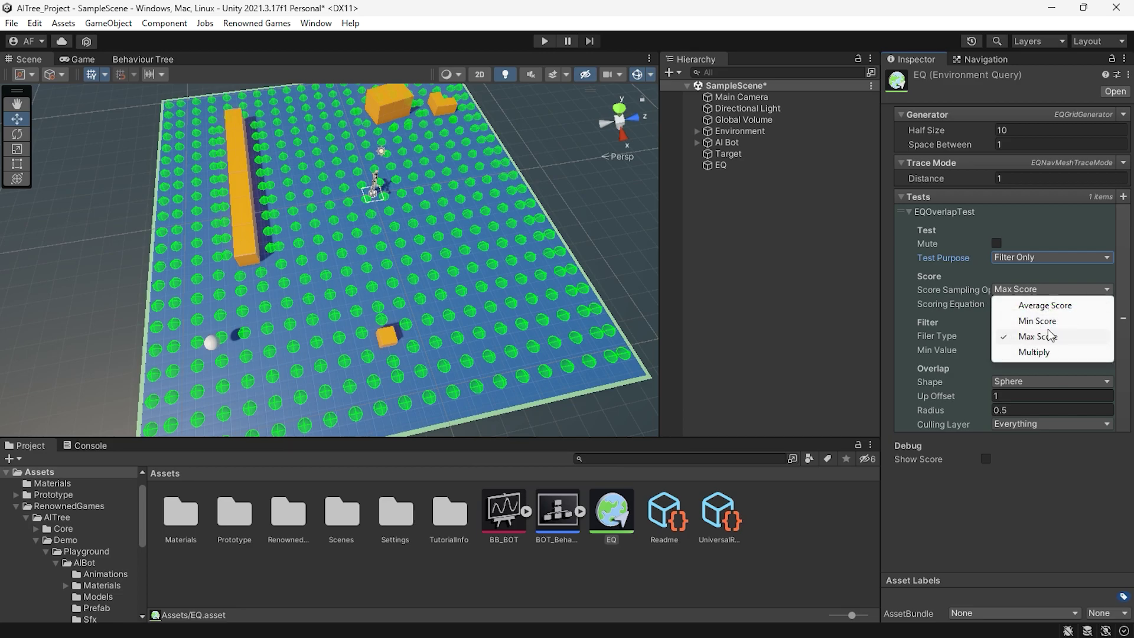
pyautogui.click(1031, 338)
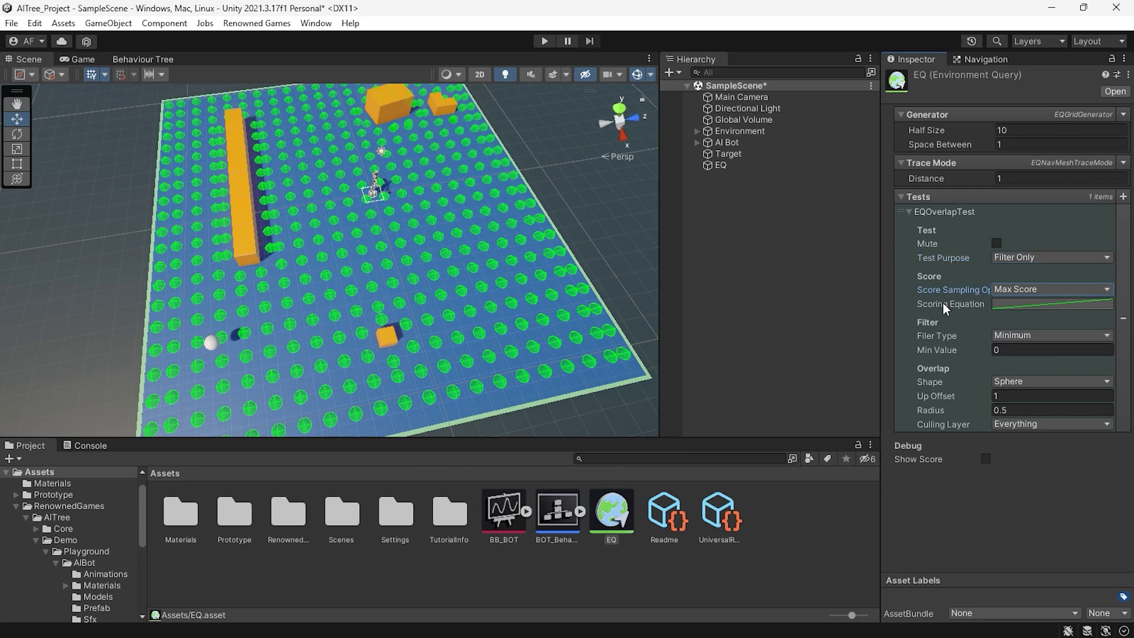
pyautogui.click(1025, 304)
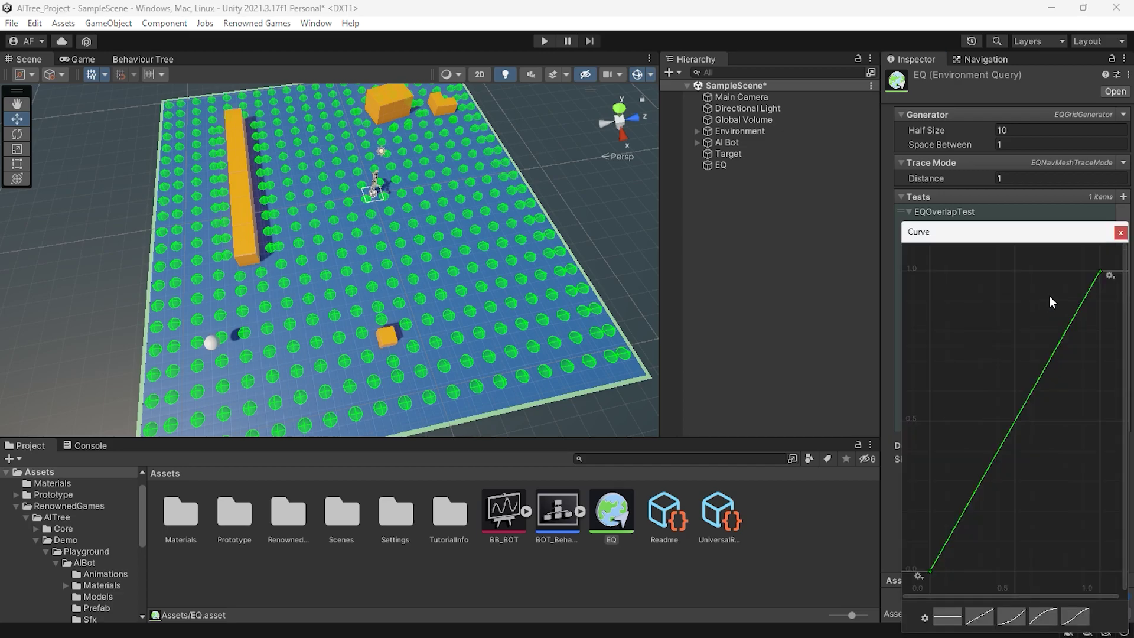
pyautogui.click(1120, 232)
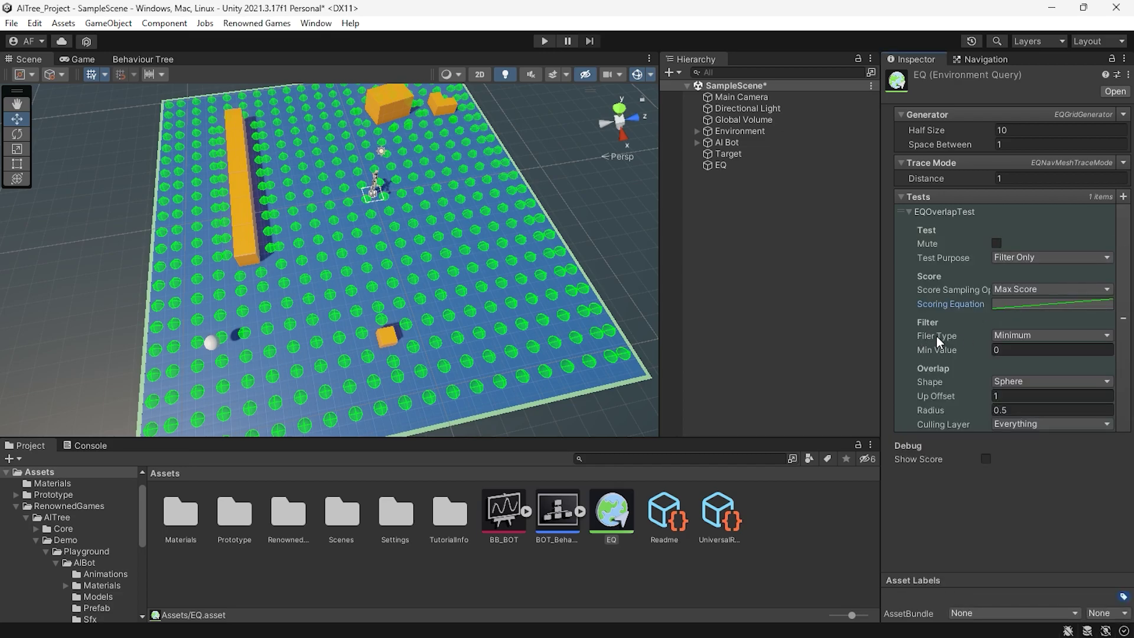
# - Filter by a Range with Min Value 0.1 and Max Value 1.3
pyautogui.click(1035, 336)
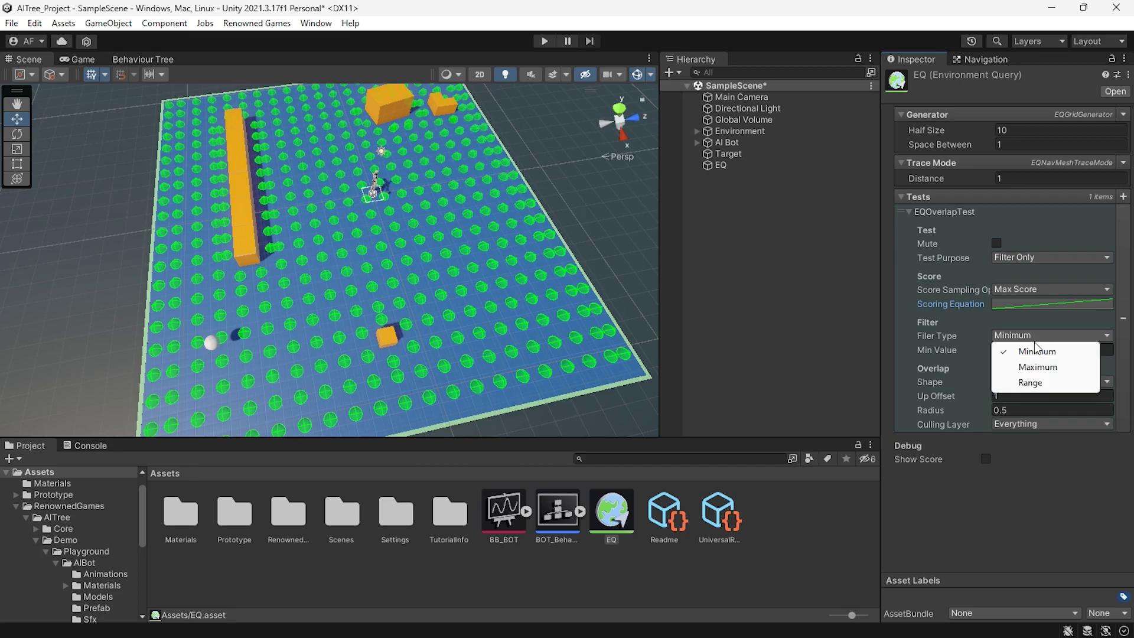
pyautogui.click(1026, 381)
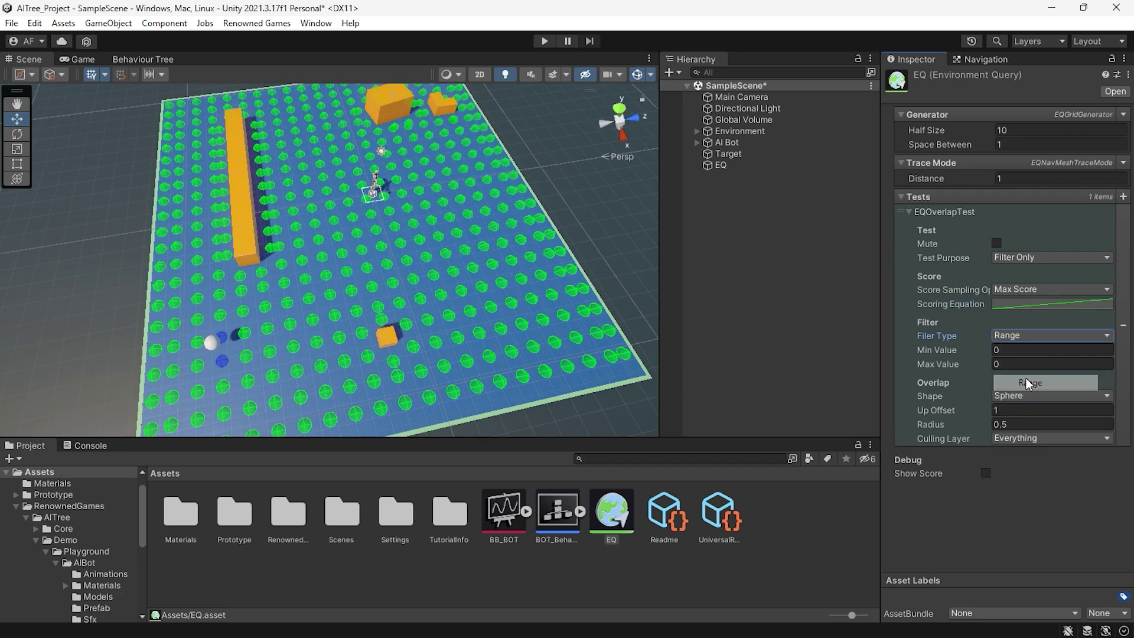
pyautogui.click(1009, 350)
pyautogui.write('.1')
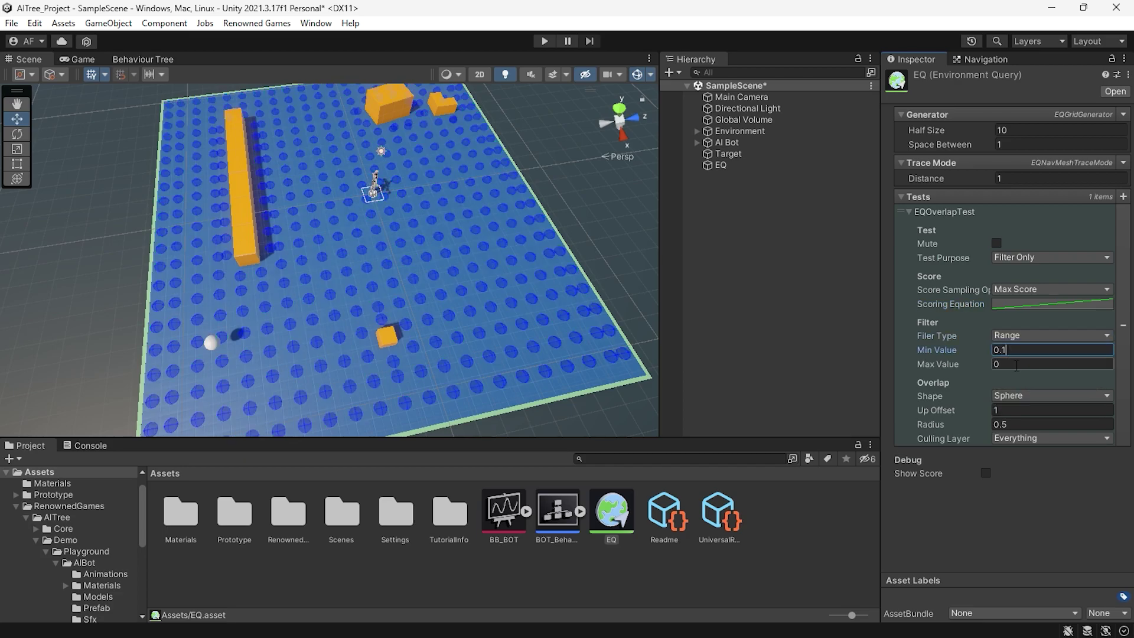
pyautogui.click(1017, 365)
pyautogui.write('1.3')
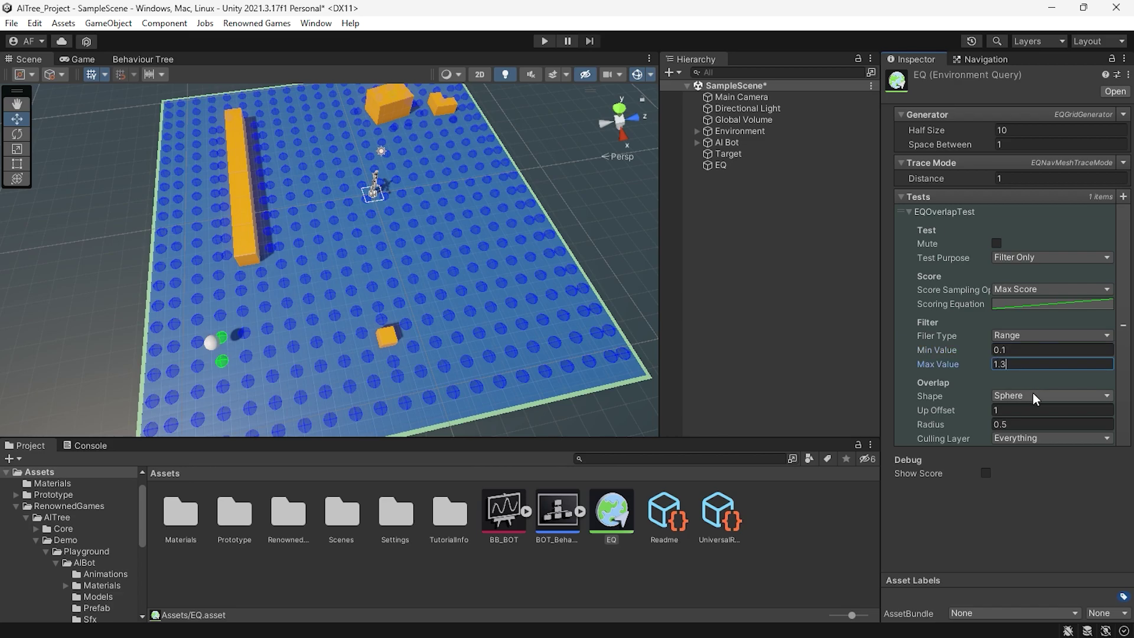
pyautogui.moveTo(621, 328)
pyautogui.mouseDown(button='right')
pyautogui.moveTo(492, 298)
pyautogui.moveTo(507, 304)
pyautogui.mouseUp(button='right')
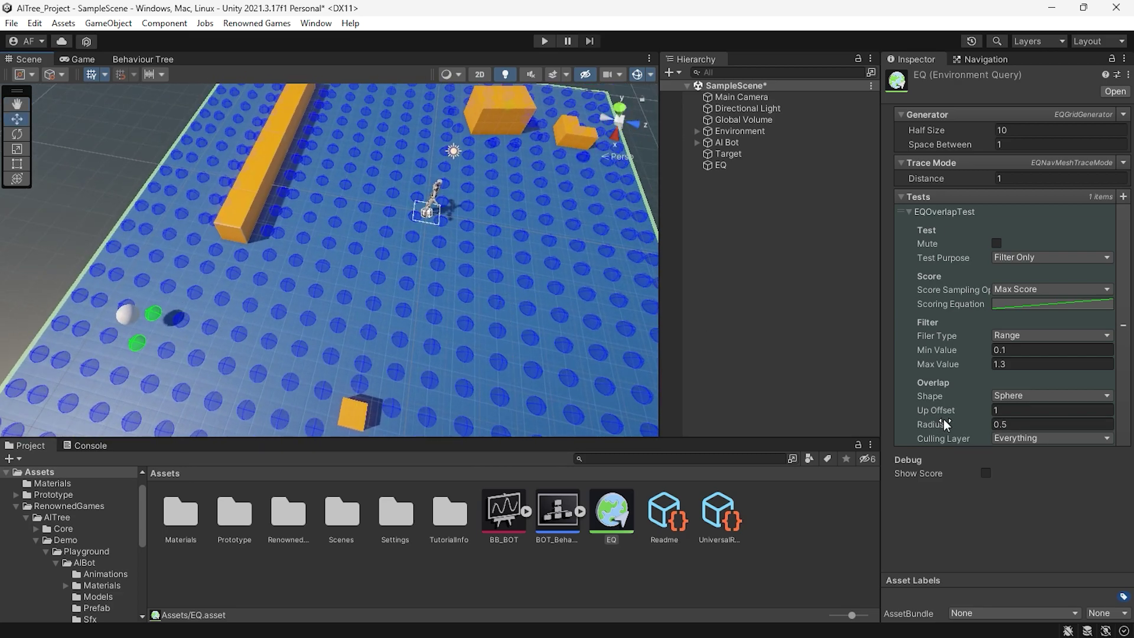
# - Raise the Overlap test's sphere radius to about 1.05 so passing points ring the obstacles
pyautogui.click(944, 424)
pyautogui.moveTo(942, 428); pyautogui.dragTo(944, 427)
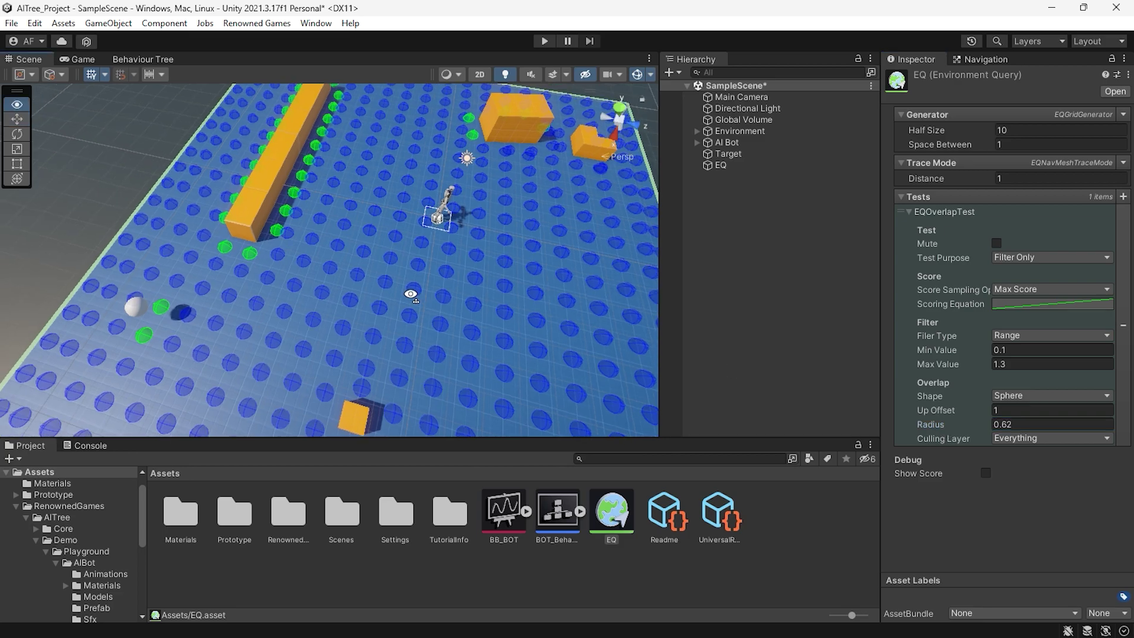
pyautogui.moveTo(372, 293)
pyautogui.mouseDown(button='right')
pyautogui.moveTo(361, 305)
pyautogui.moveTo(657, 347)
pyautogui.mouseUp(button='right')
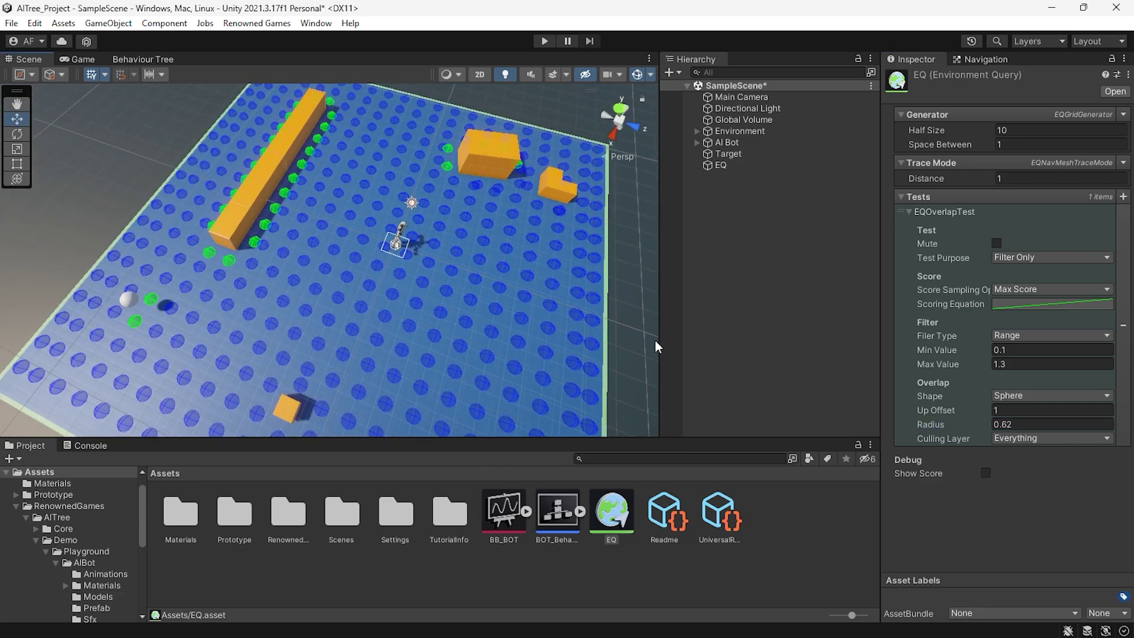
pyautogui.moveTo(922, 426); pyautogui.dragTo(934, 423)
pyautogui.moveTo(381, 266)
pyautogui.mouseDown(button='right')
pyautogui.moveTo(401, 282)
pyautogui.moveTo(241, 286)
pyautogui.mouseUp(button='right')
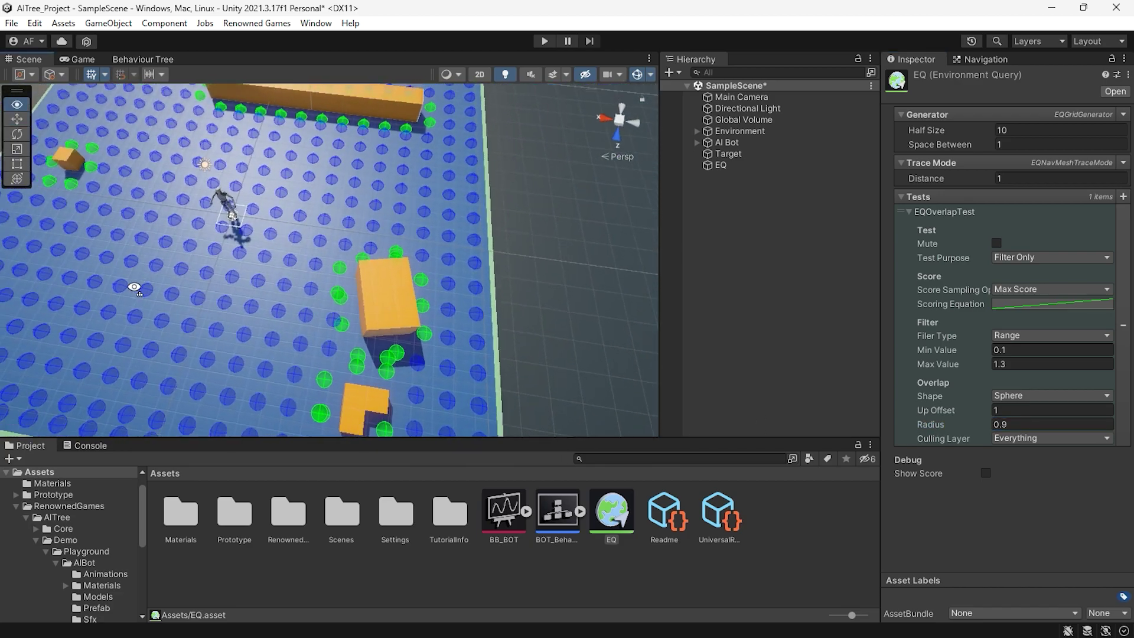
pyautogui.moveTo(923, 425); pyautogui.dragTo(935, 424)
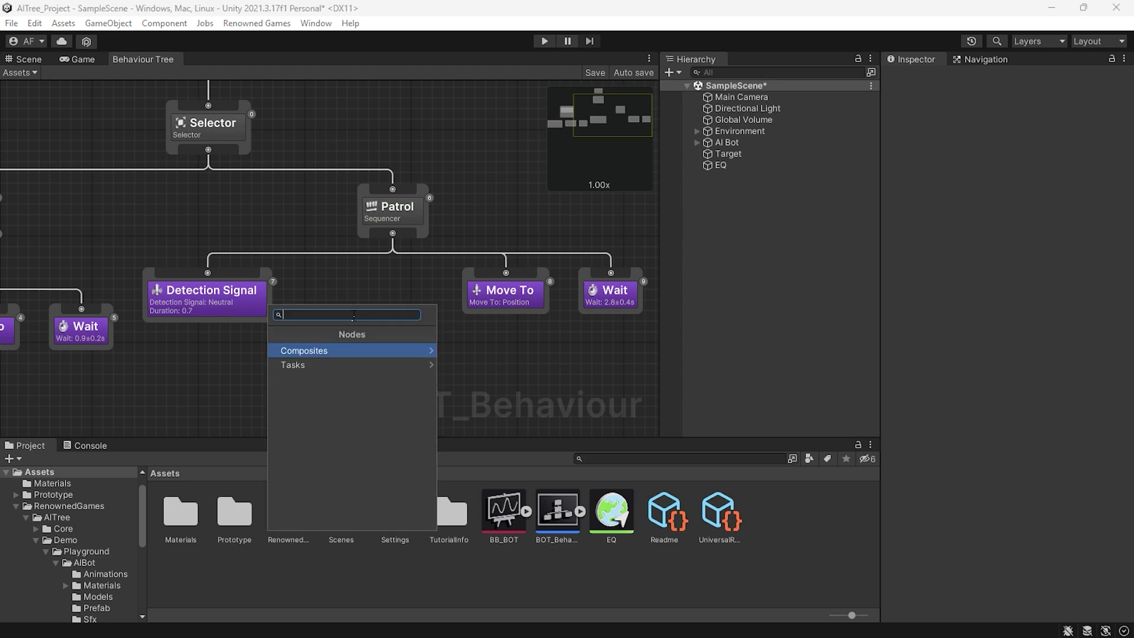
pyautogui.write('eqs')
# - Add a Run EQS Query task under Patrol using the EQ asset with Key set to Position
pyautogui.click(342, 355)
pyautogui.moveTo(412, 297); pyautogui.dragTo(370, 292)
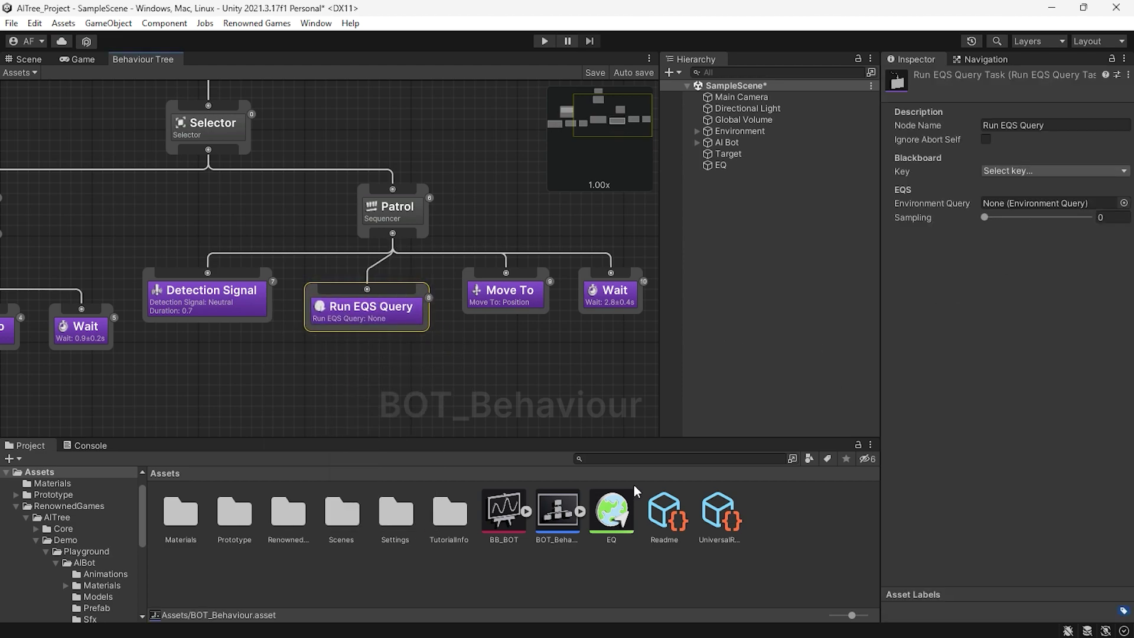
pyautogui.moveTo(952, 254); pyautogui.dragTo(1019, 203)
pyautogui.click(1054, 171)
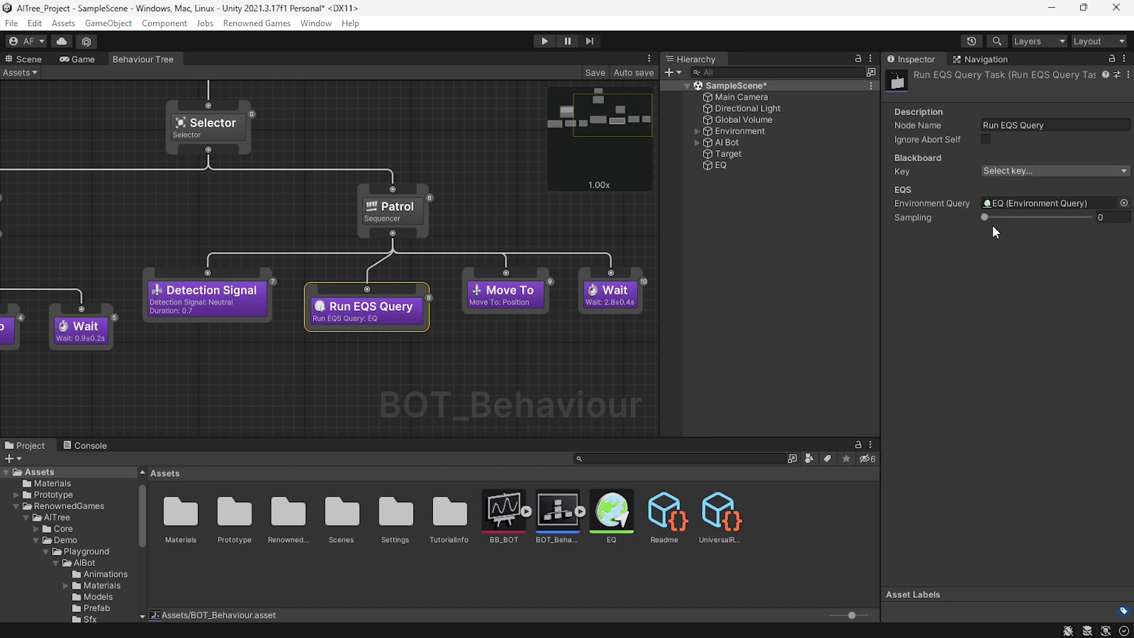
pyautogui.click(1028, 191)
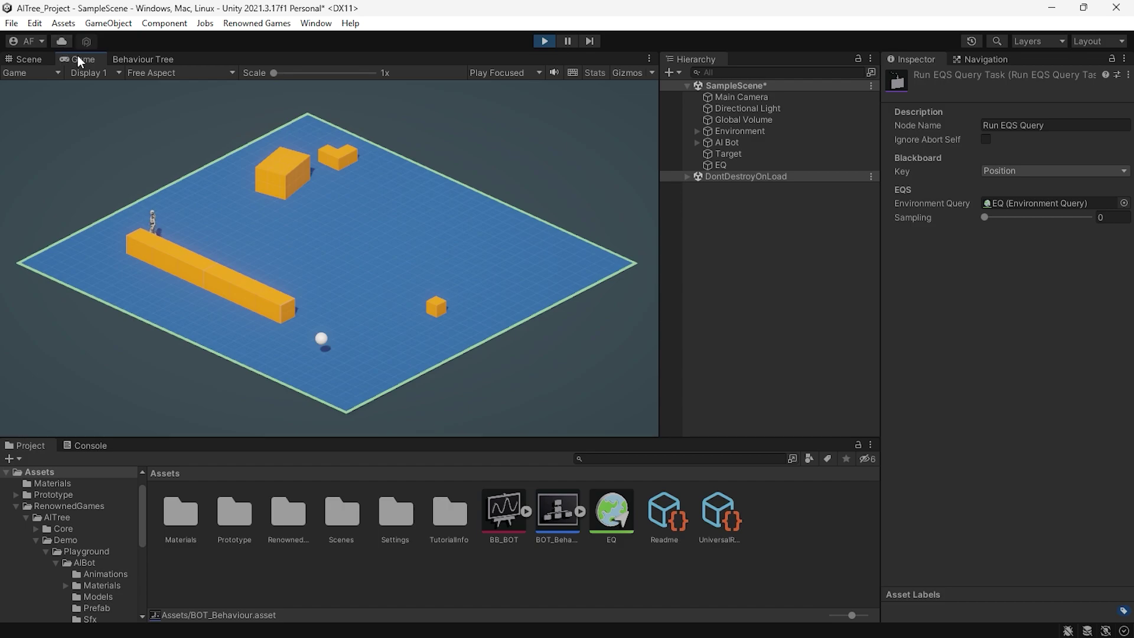
# - In the Scene view during play, select the white Target sphere and move it near the bot
pyautogui.click(30, 60)
pyautogui.moveTo(355, 222)
pyautogui.mouseDown(button='right')
pyautogui.moveTo(453, 260)
pyautogui.moveTo(425, 240)
pyautogui.mouseUp(button='right')
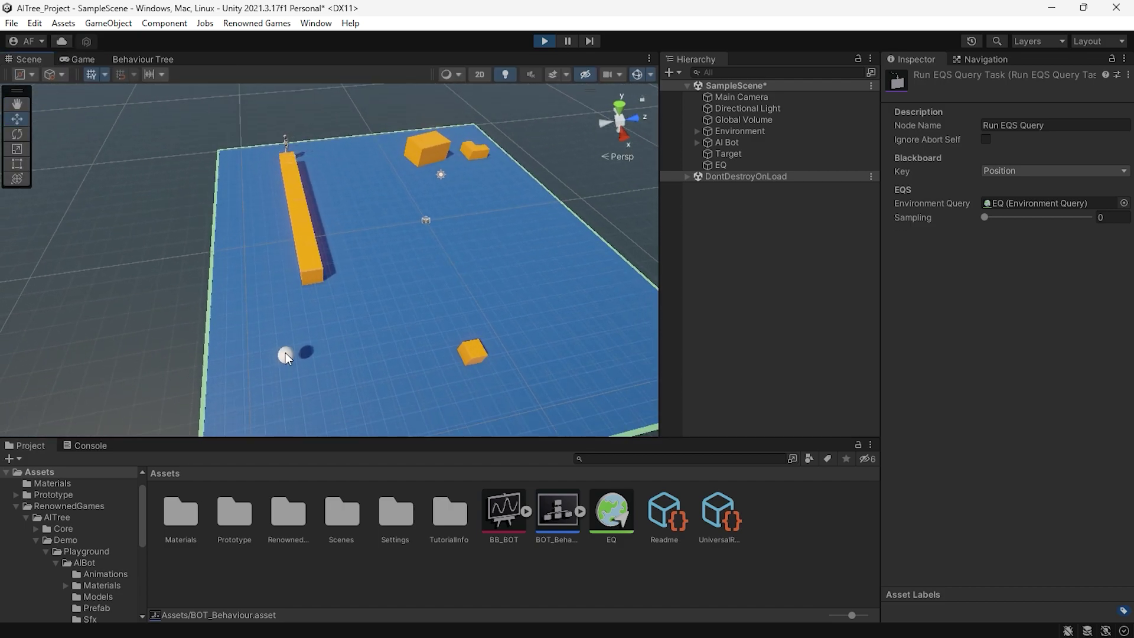
pyautogui.click(285, 353)
pyautogui.moveTo(297, 355); pyautogui.dragTo(664, 297)
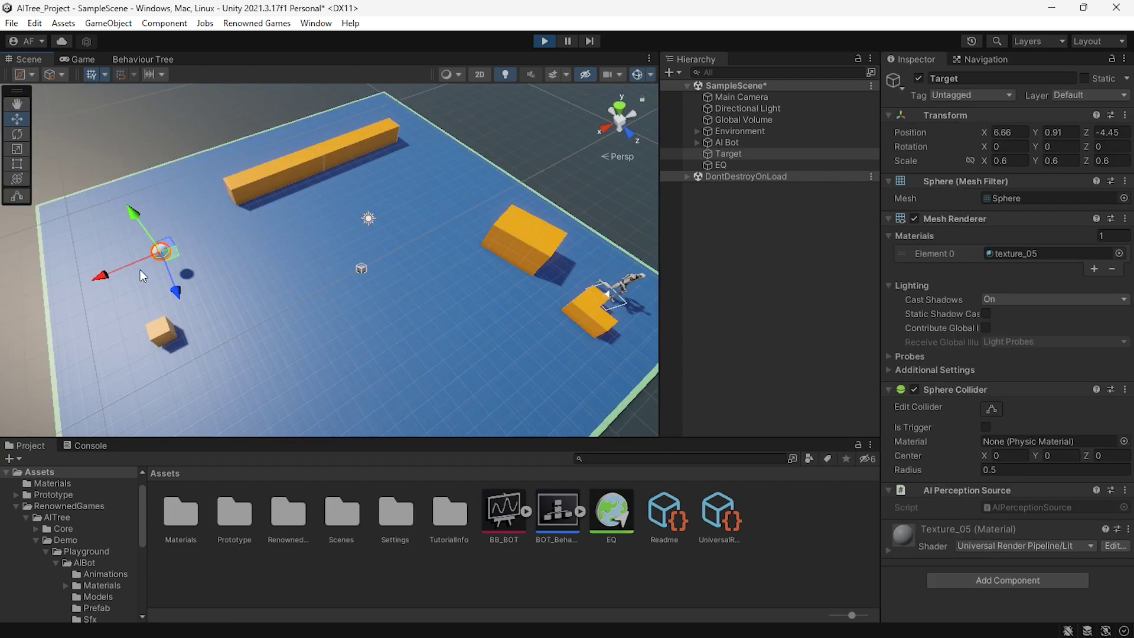
pyautogui.moveTo(176, 291); pyautogui.dragTo(271, 257)
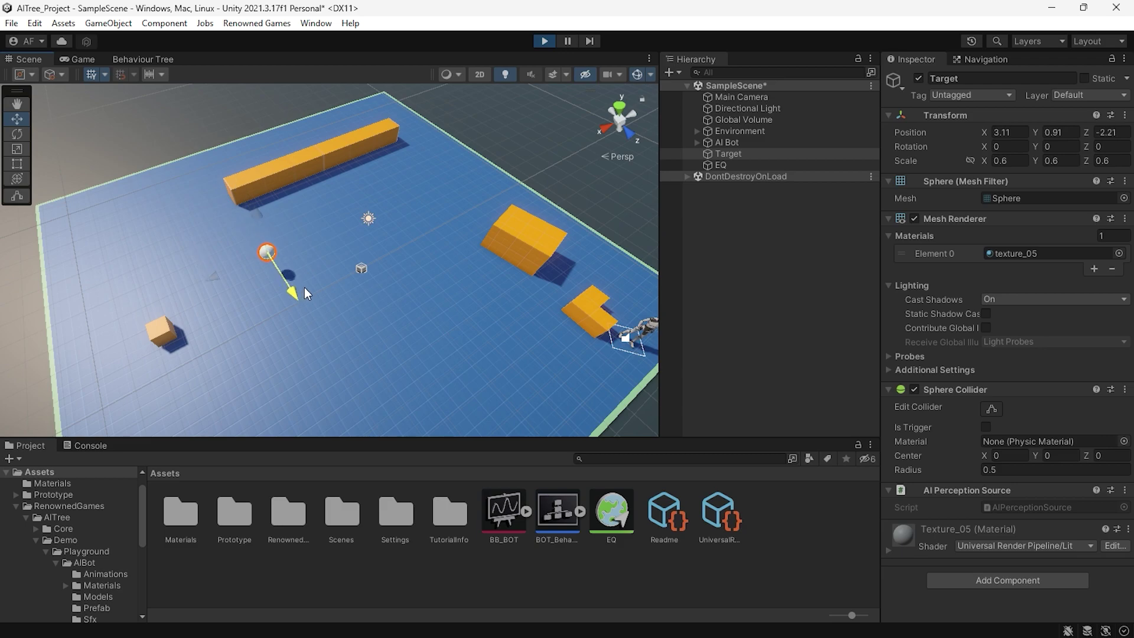
# - Slide the Target along its Z axis and watch the bot reach it
pyautogui.moveTo(304, 287); pyautogui.dragTo(445, 292, button='right')
pyautogui.moveTo(222, 292); pyautogui.dragTo(240, 312)
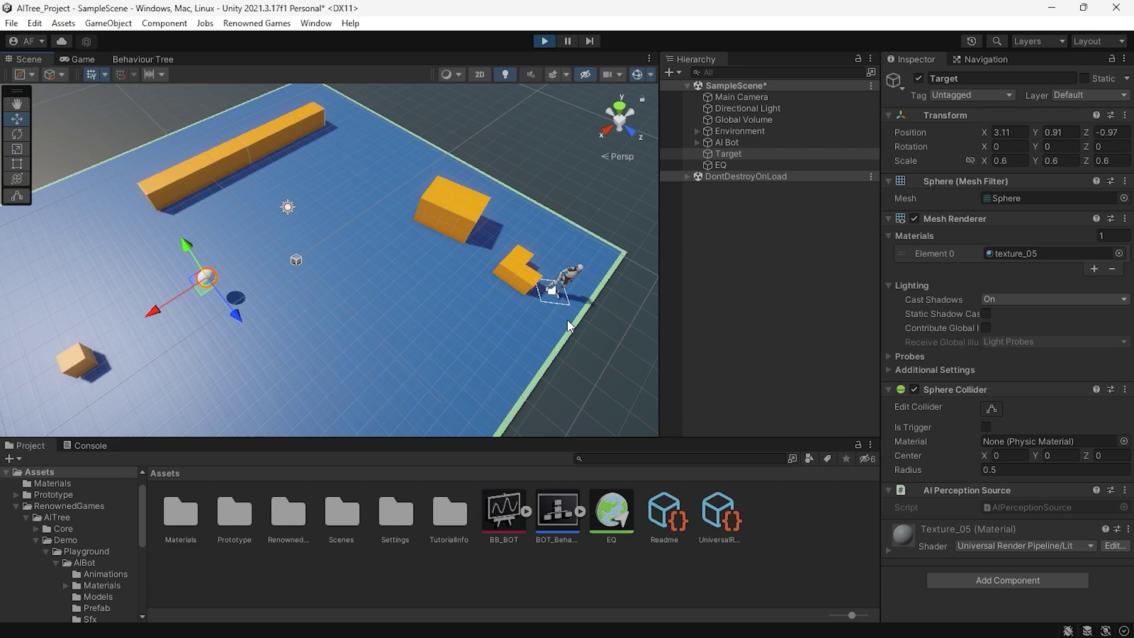
pyautogui.moveTo(582, 361)
pyautogui.mouseDown(button='right')
pyautogui.moveTo(599, 364)
pyautogui.moveTo(567, 363)
pyautogui.mouseUp(button='right')
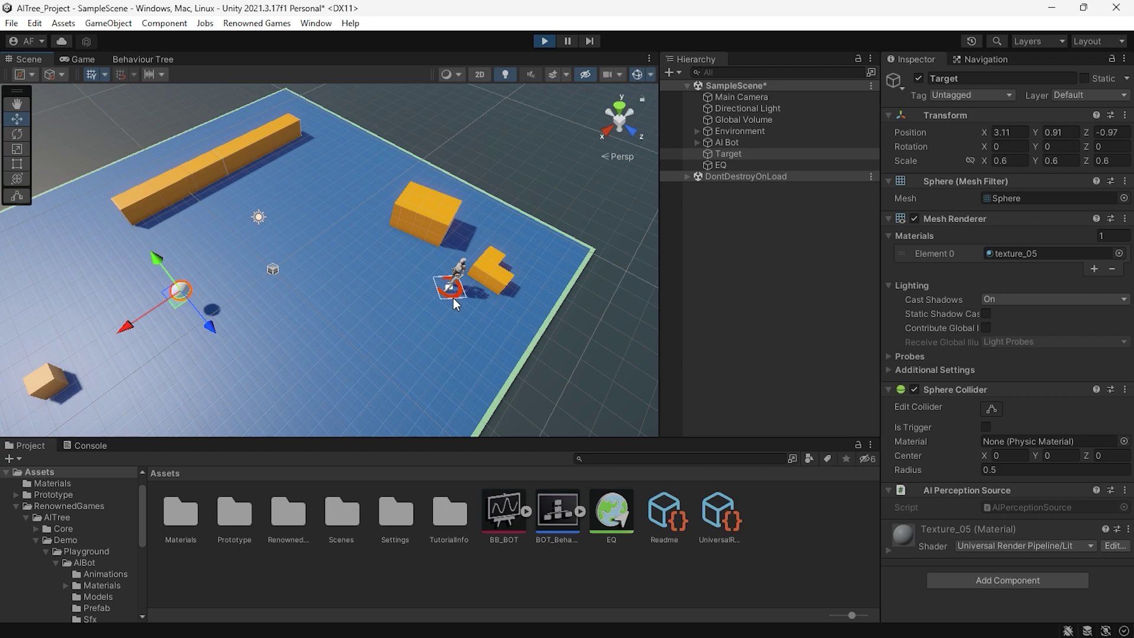
pyautogui.moveTo(240, 323); pyautogui.dragTo(330, 316, button='right')
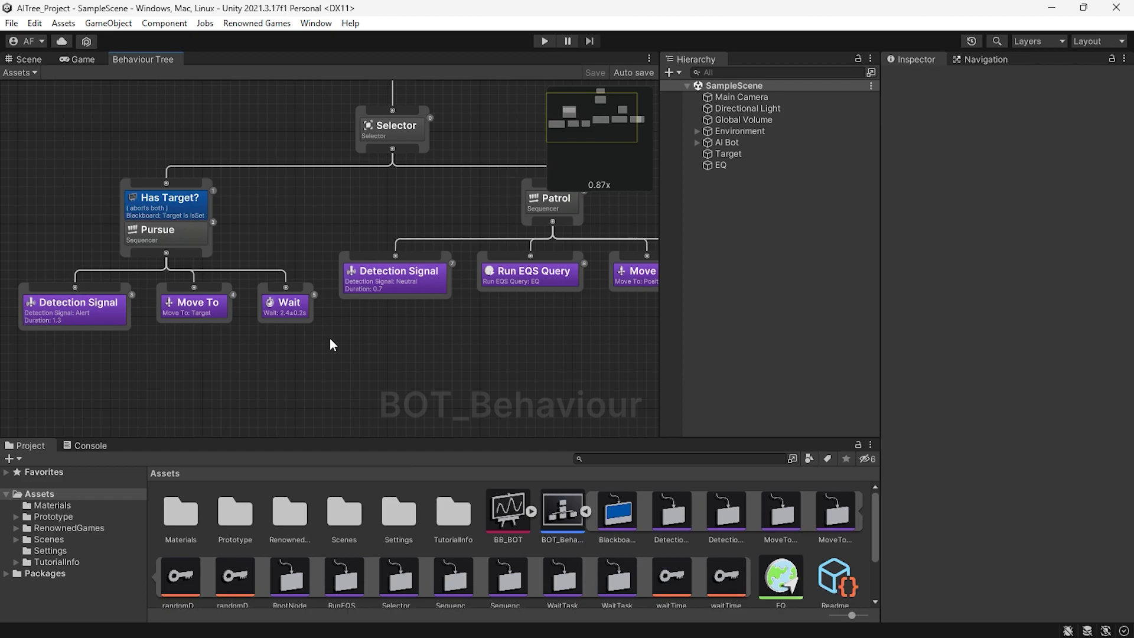
# - Replace Pursue's Wait task with a Destroy task acting on the Target key
pyautogui.moveTo(330, 338); pyautogui.dragTo(403, 322, button='middle')
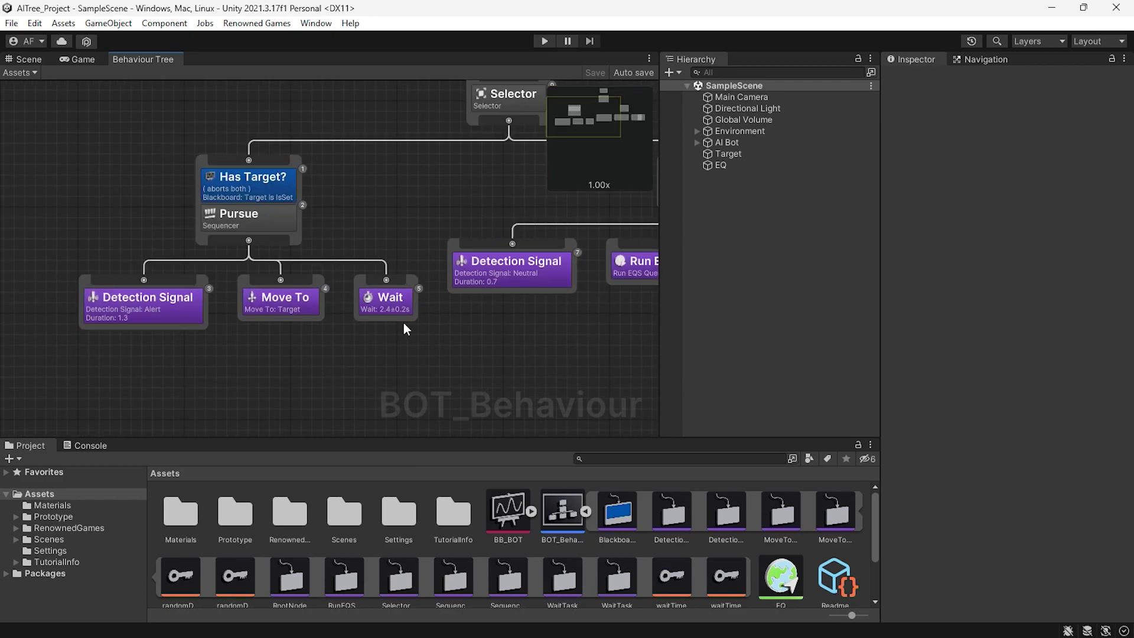
pyautogui.click(392, 311)
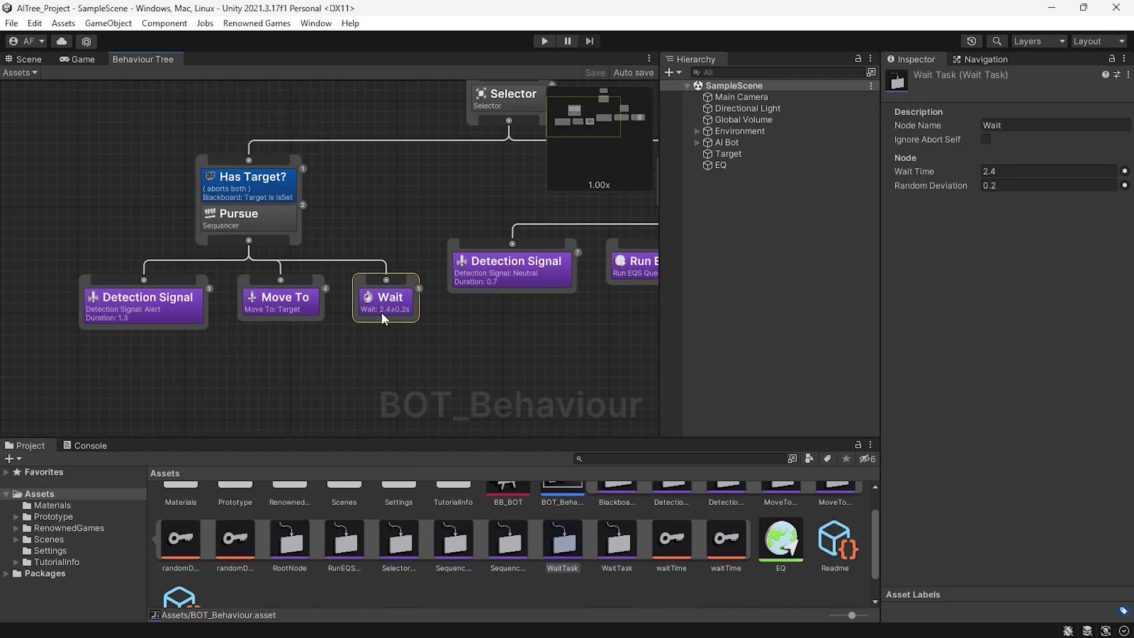
pyautogui.press('Delete')
pyautogui.press('space')
pyautogui.write('des')
pyautogui.click(314, 349)
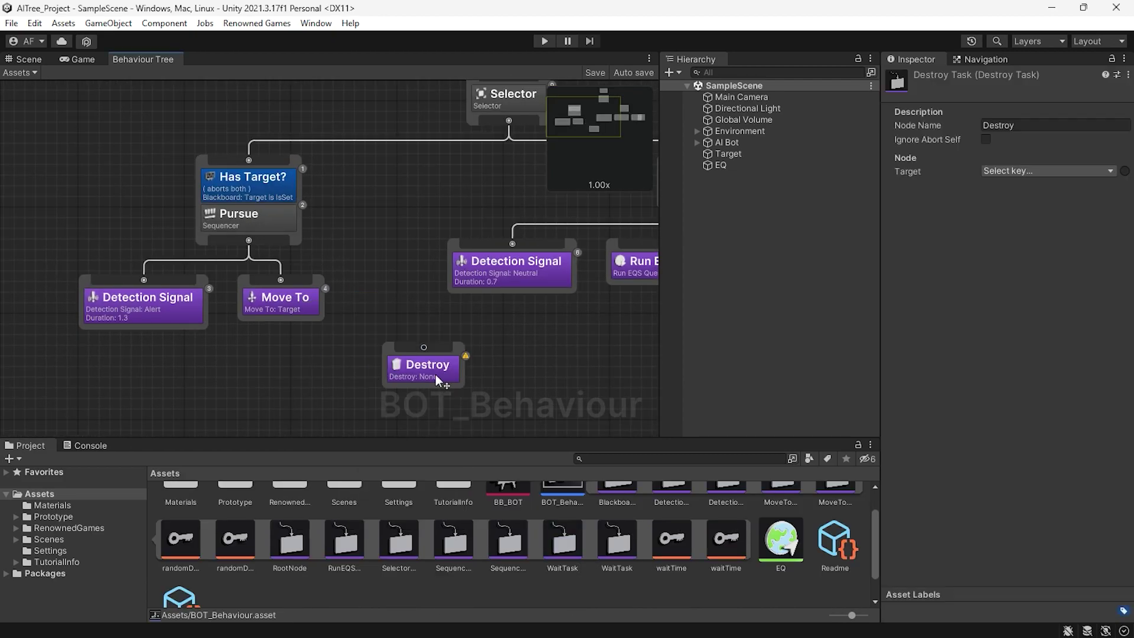
pyautogui.moveTo(425, 365)
pyautogui.mouseDown()
pyautogui.moveTo(390, 306)
pyautogui.moveTo(248, 239)
pyautogui.mouseUp()
pyautogui.click(1028, 171)
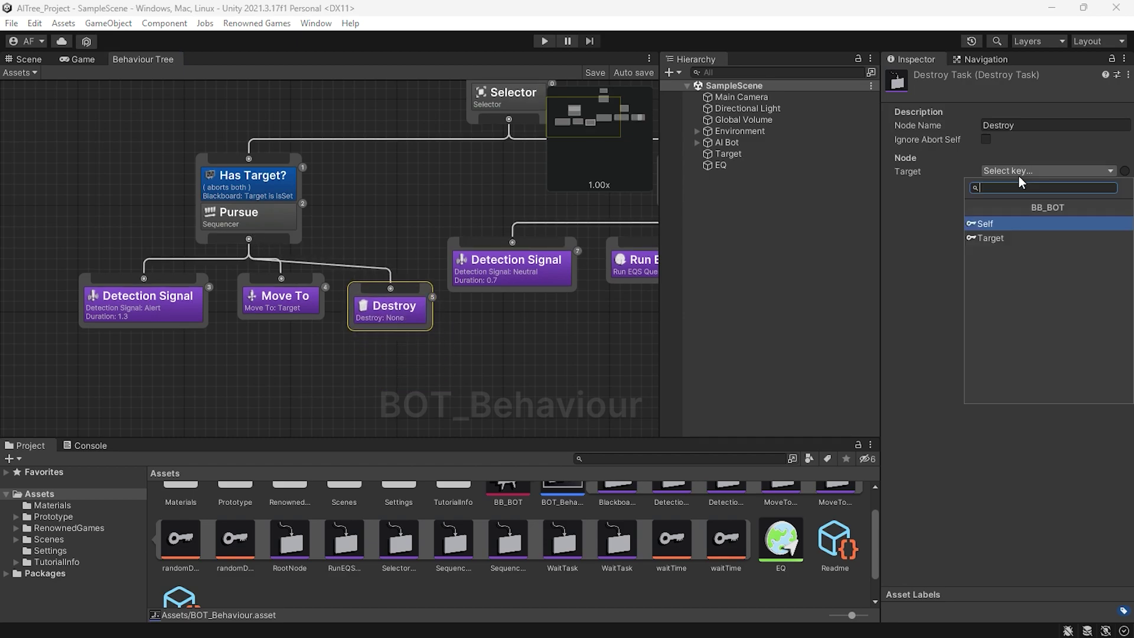
pyautogui.click(990, 237)
# - Add a Set Speed 4.5 task under Pursue before Move To
pyautogui.moveTo(399, 337); pyautogui.dragTo(465, 359, button='middle')
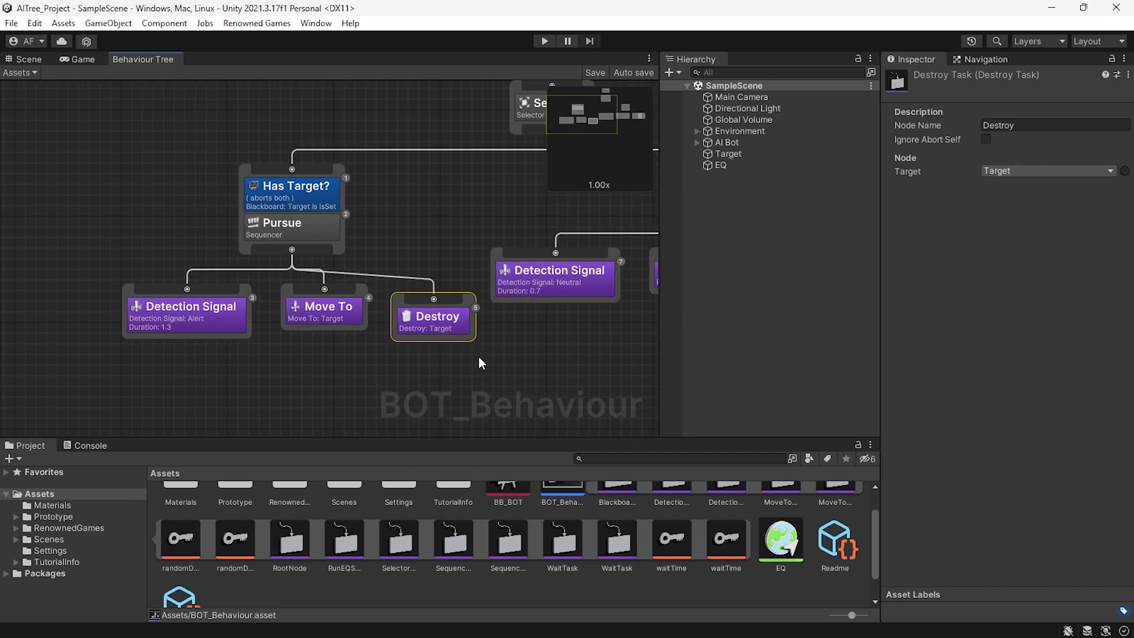
pyautogui.rightClick(477, 328)
pyautogui.click(529, 356)
pyautogui.scroll(-3, 528, 357)
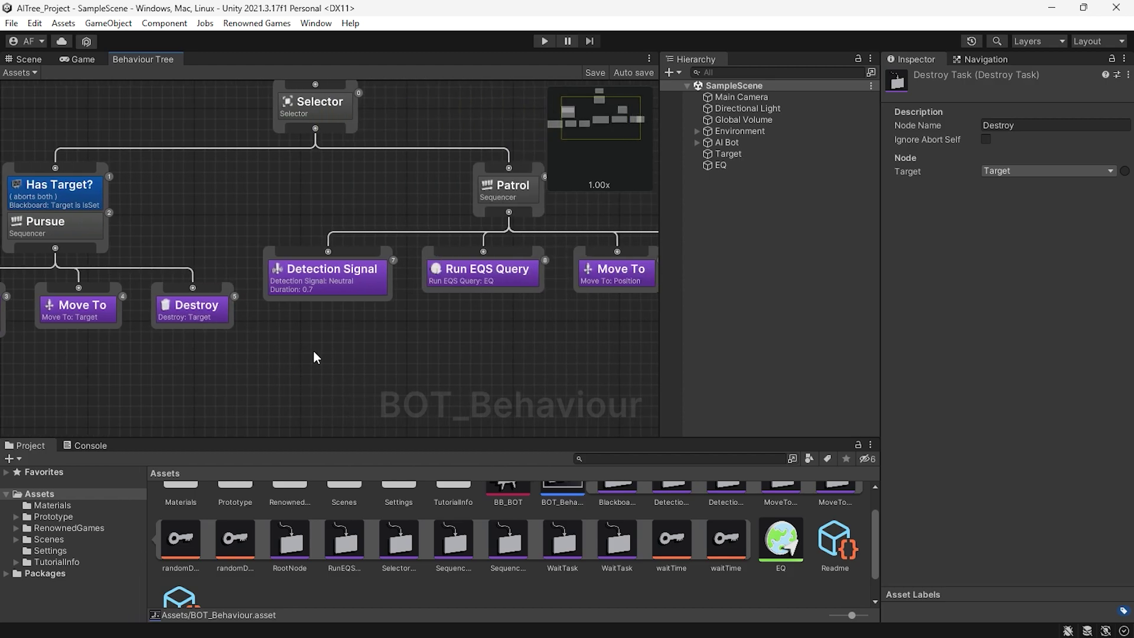
pyautogui.scroll(3, 372, 280)
pyautogui.moveTo(320, 342); pyautogui.dragTo(373, 339, button='middle')
pyautogui.rightClick(253, 333)
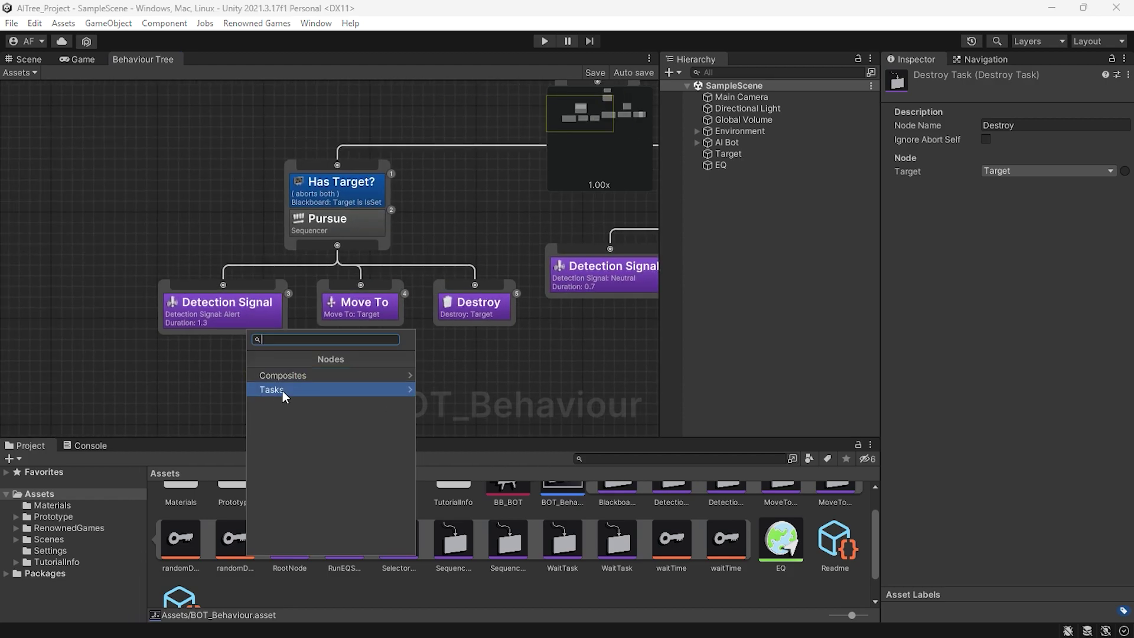
pyautogui.click(275, 381)
pyautogui.click(291, 447)
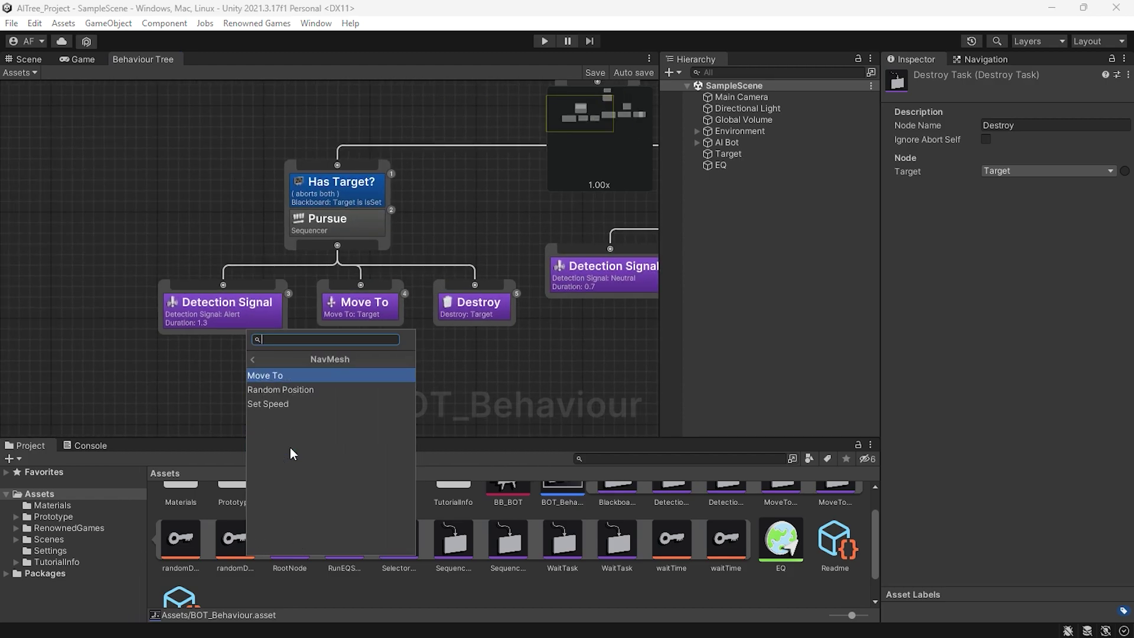
pyautogui.click(271, 405)
pyautogui.moveTo(369, 388)
pyautogui.mouseDown()
pyautogui.moveTo(283, 344)
pyautogui.moveTo(336, 221)
pyautogui.mouseUp()
pyautogui.click(1006, 154)
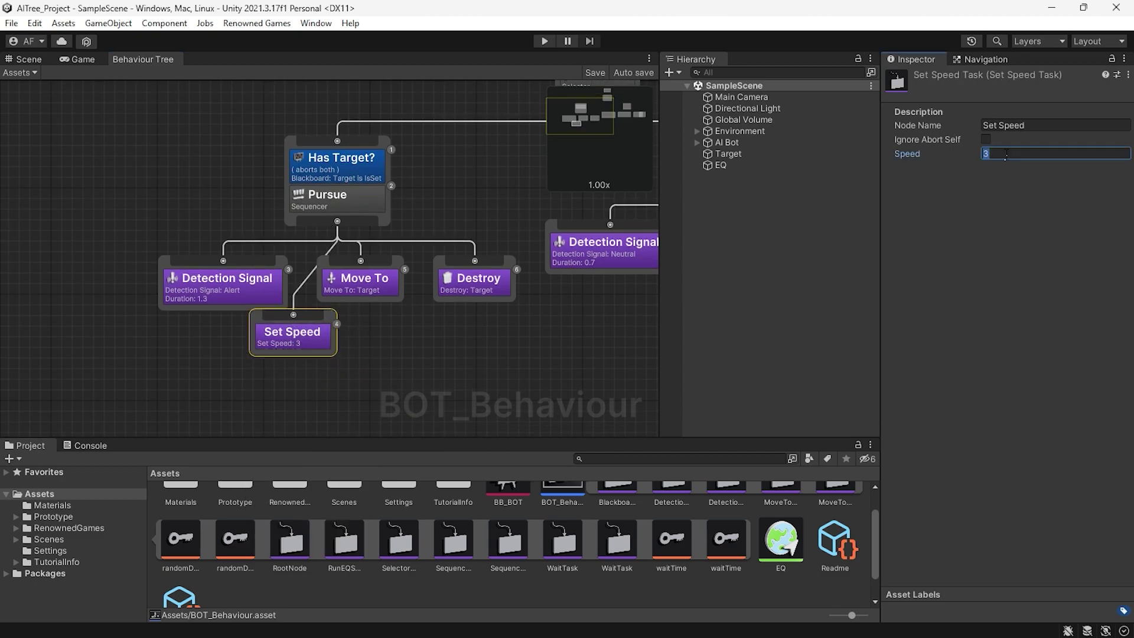
# - Add a Set Speed 3 task under Patrol and auto-arrange the tree nodes
pyautogui.moveTo(478, 363); pyautogui.dragTo(381, 345, button='middle')
pyautogui.scroll(-2, 377, 351)
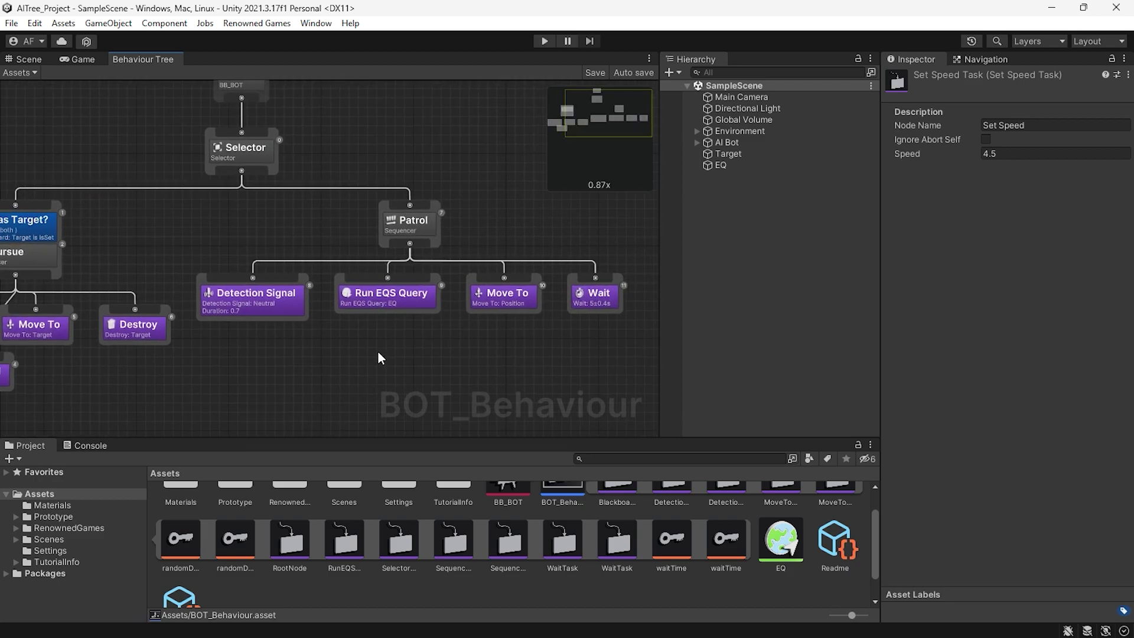
pyautogui.rightClick(284, 333)
pyautogui.click(342, 394)
pyautogui.click(314, 461)
pyautogui.click(306, 408)
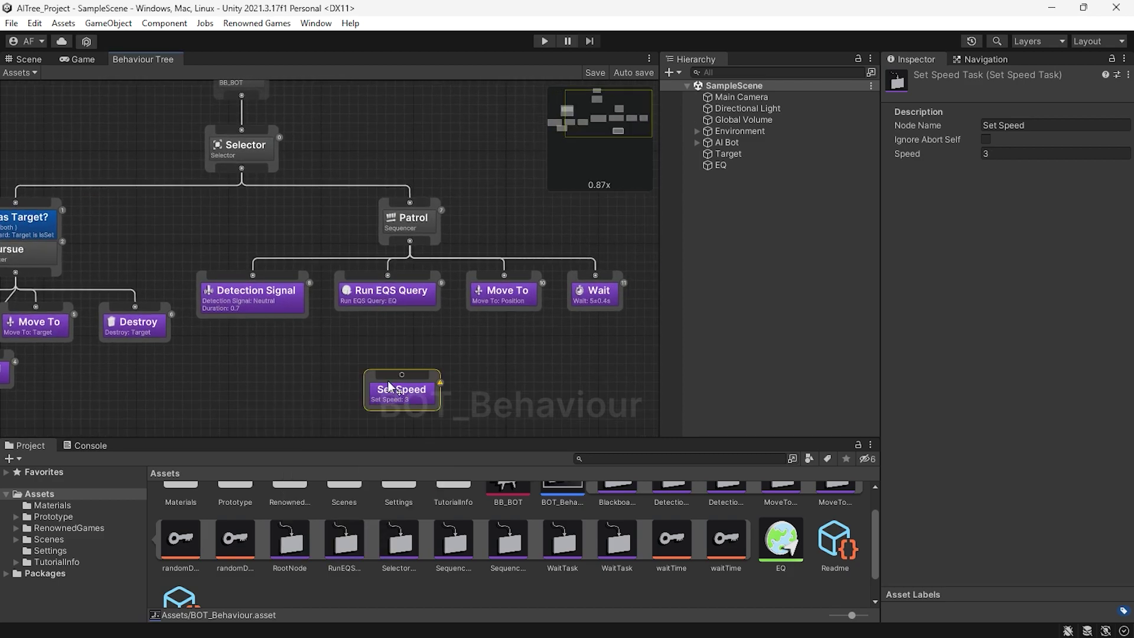
pyautogui.moveTo(372, 350)
pyautogui.mouseDown()
pyautogui.moveTo(335, 329)
pyautogui.moveTo(388, 301)
pyautogui.moveTo(330, 346)
pyautogui.mouseUp()
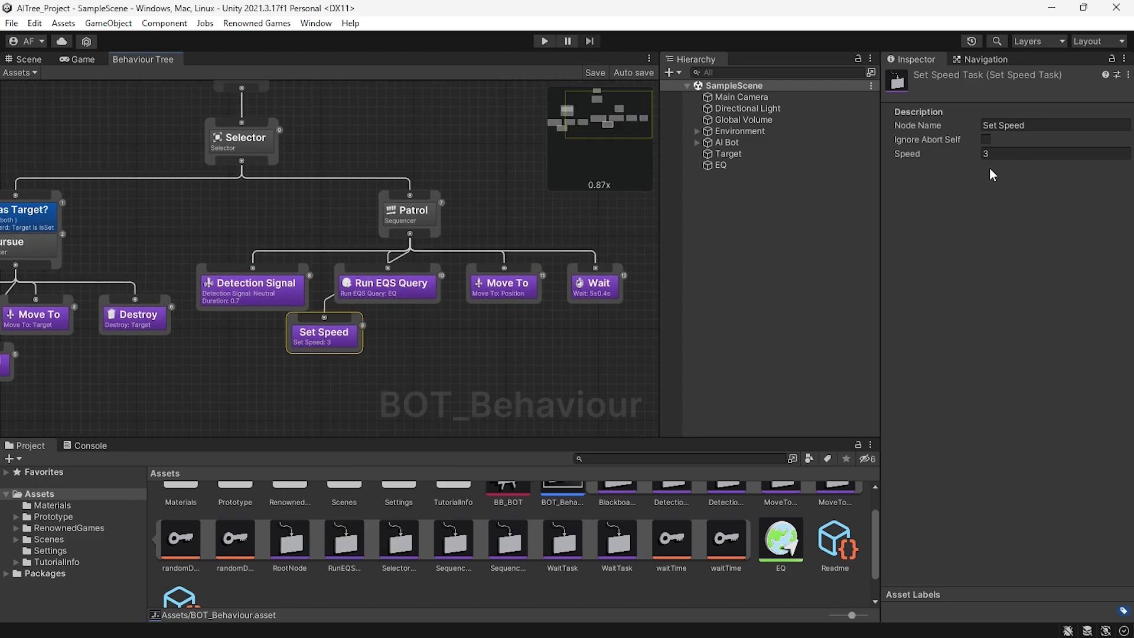
pyautogui.rightClick(395, 341)
pyautogui.click(443, 379)
pyautogui.scroll(-2, 401, 381)
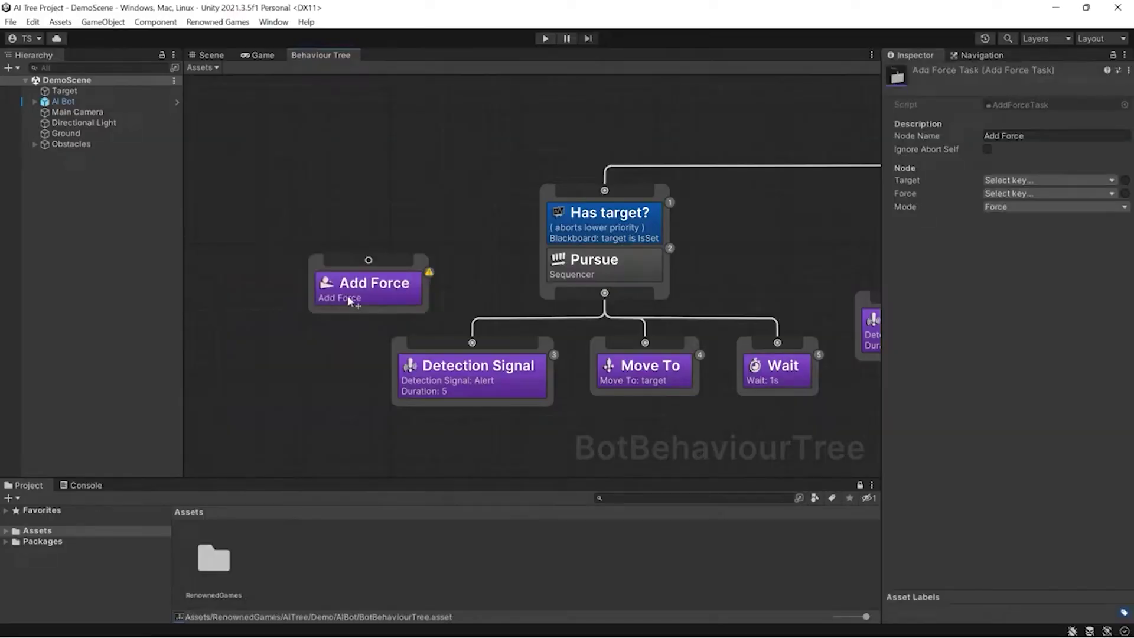
# - Place the Add Force task under Pursue and move on to the Apex demo's SomeClass script
pyautogui.moveTo(354, 301); pyautogui.dragTo(339, 404)
pyautogui.scroll(-1, 339, 404)
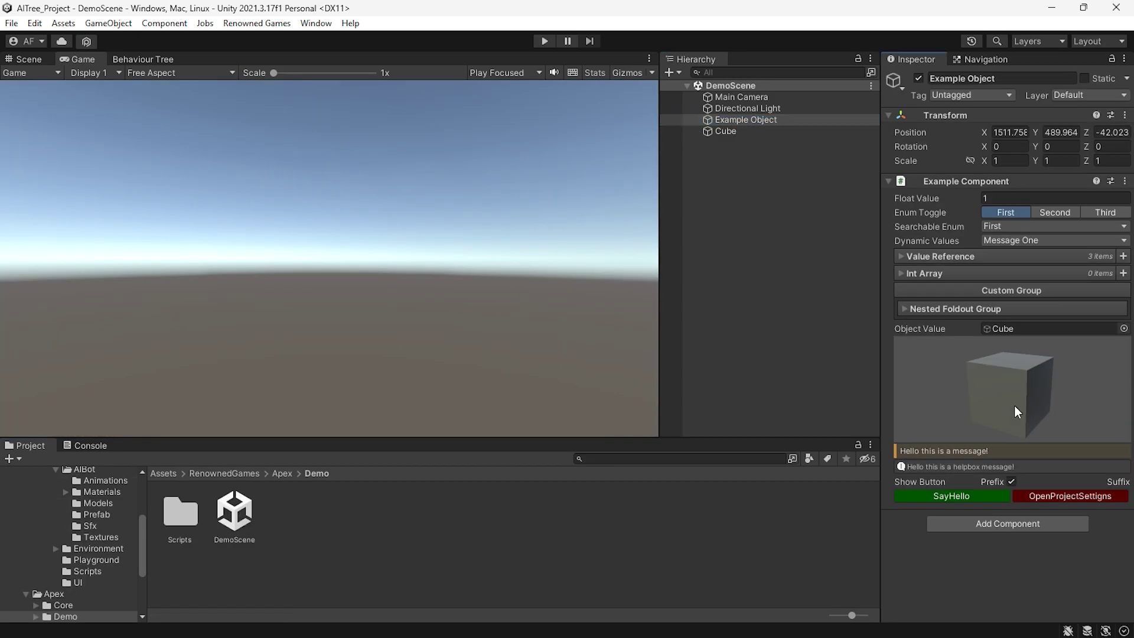
pyautogui.moveTo(982, 383); pyautogui.dragTo(1006, 414)
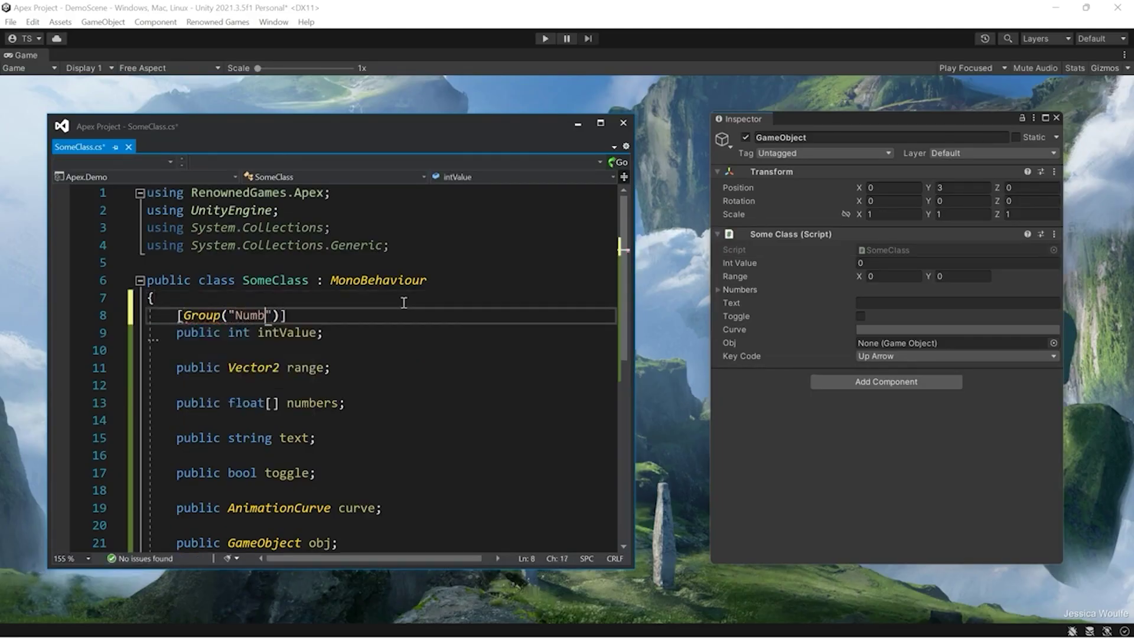
# - Place the cursor in SomeClass.cs to add the [Group("Numbers")] attribute above intValue
pyautogui.click(728, 306)
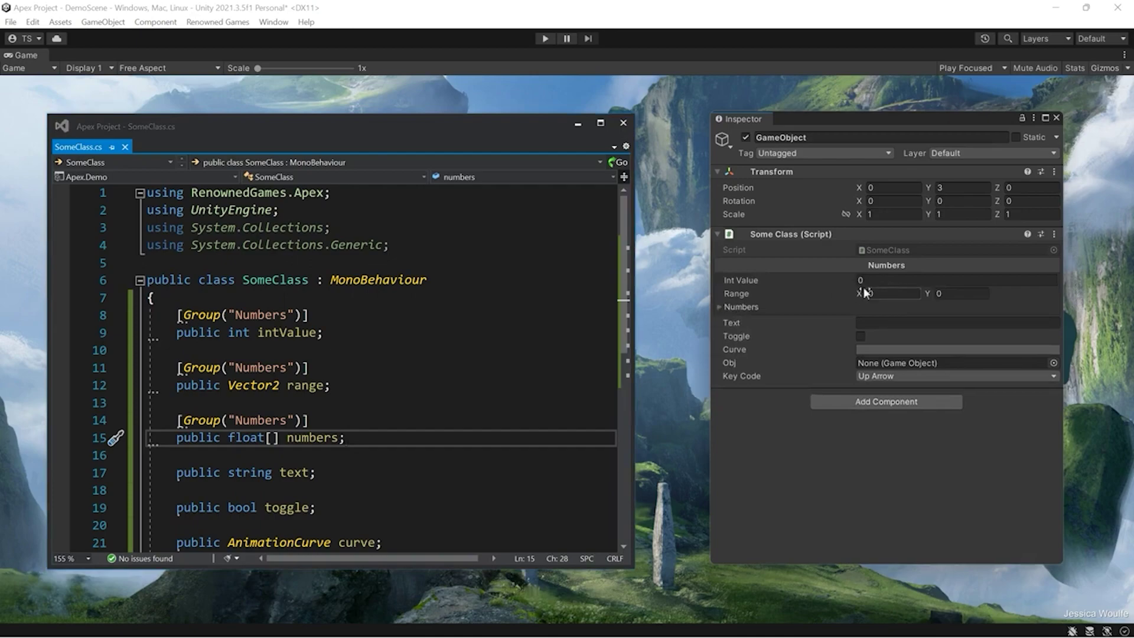
pyautogui.moveTo(624, 301); pyautogui.dragTo(623, 377)
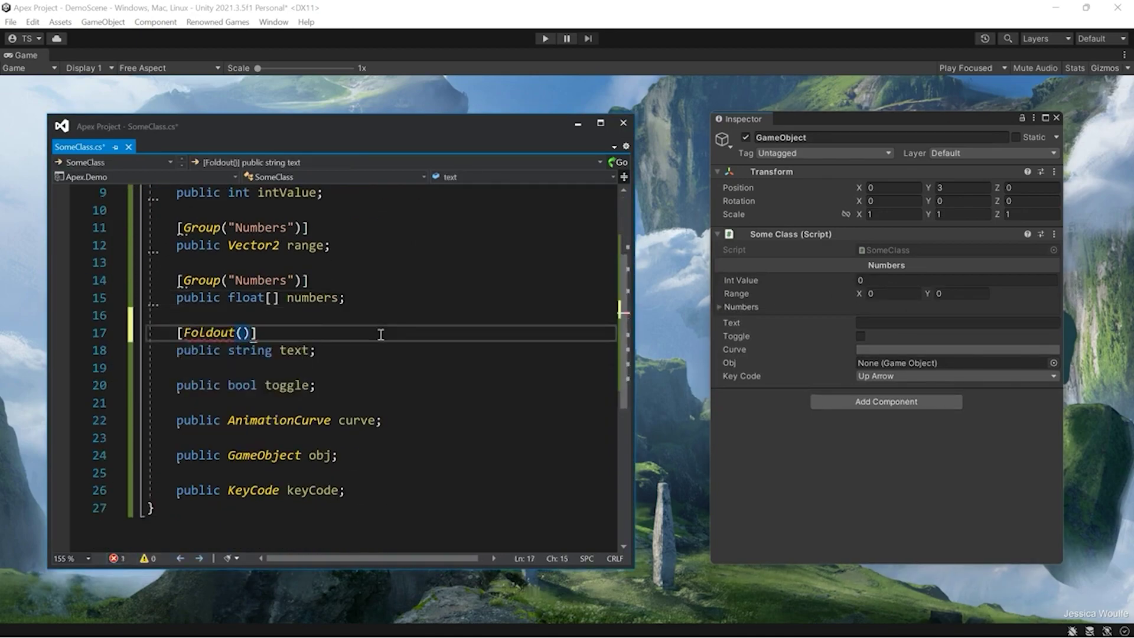